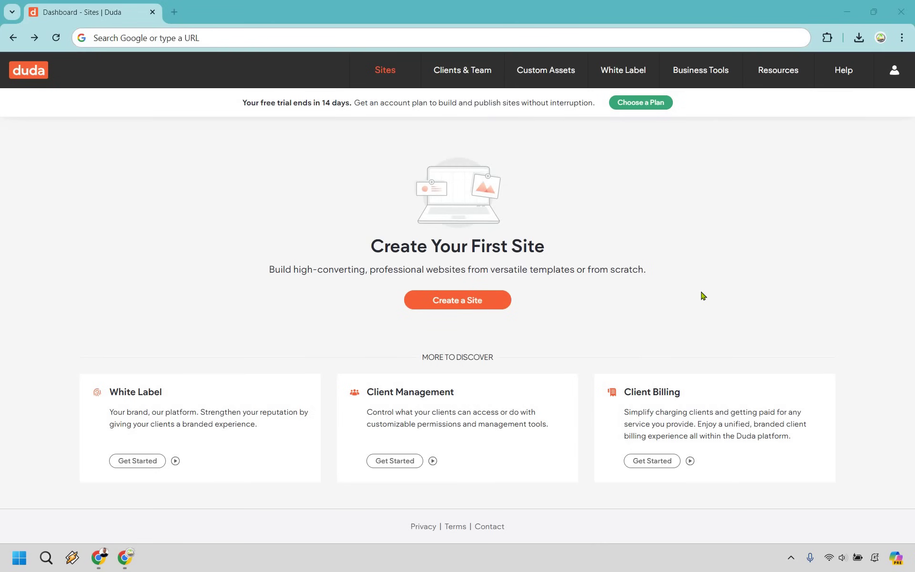
- Start a new site and browse the Landing Page templates like Blank One Page and Musician
left_click(462, 300)
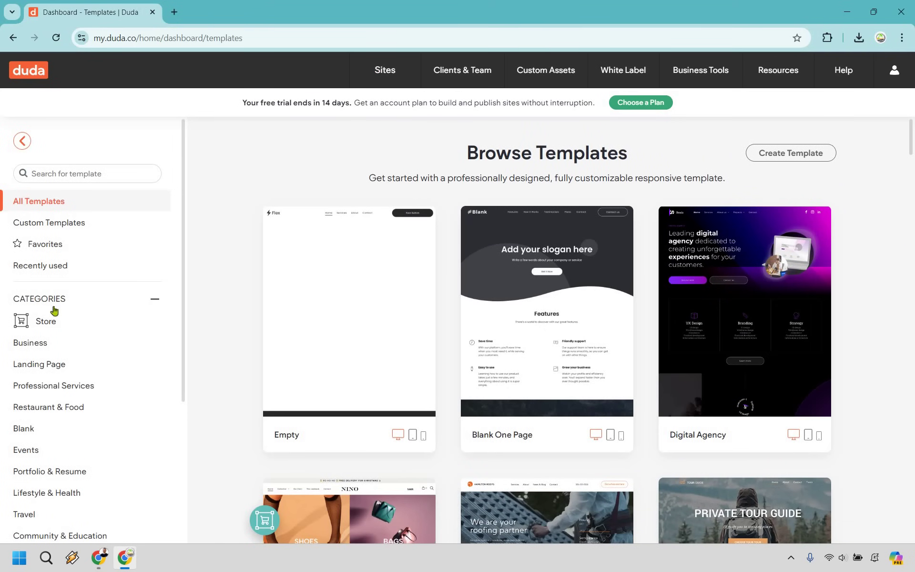
scroll(100, 344, "down", 1)
scroll(100, 344, "down", 4)
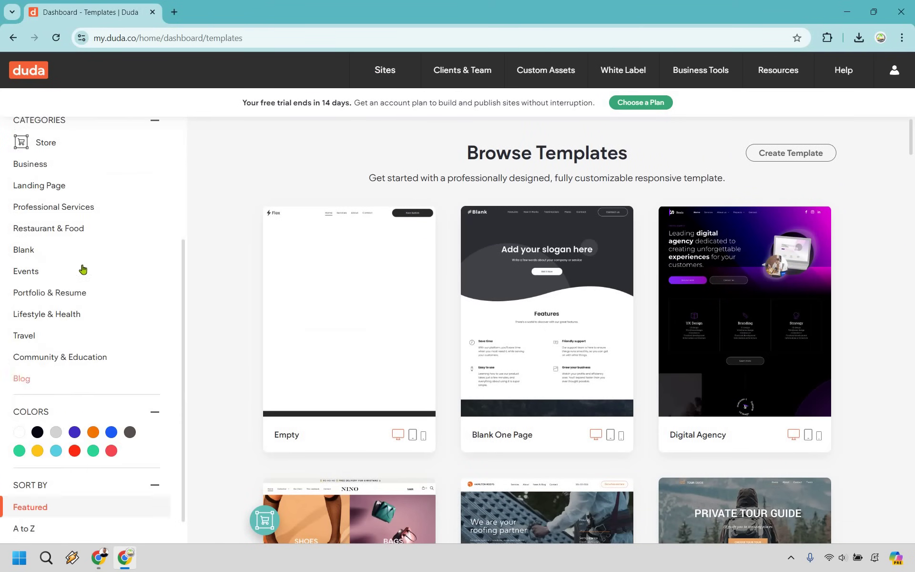
scroll(82, 267, "up", 1)
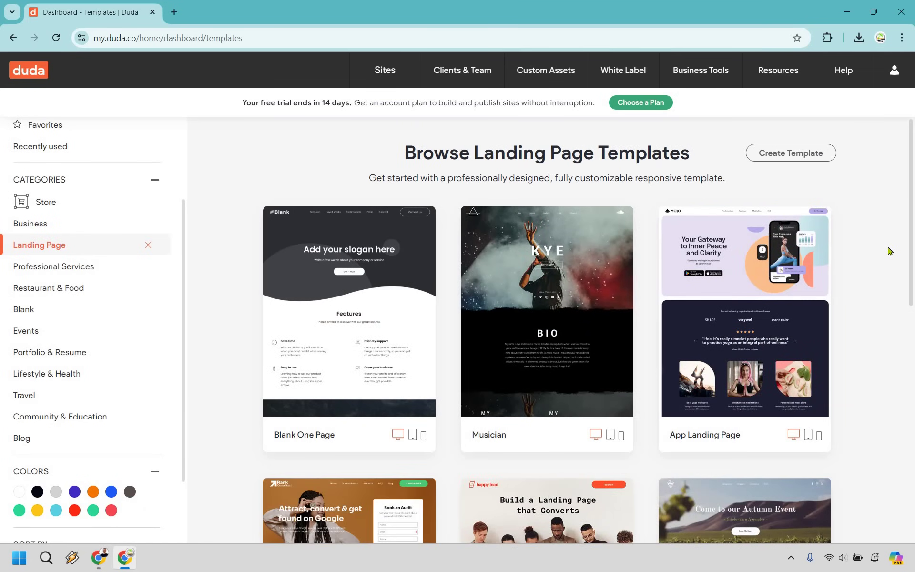
scroll(889, 251, "down", 10)
scroll(465, 316, "up", 8)
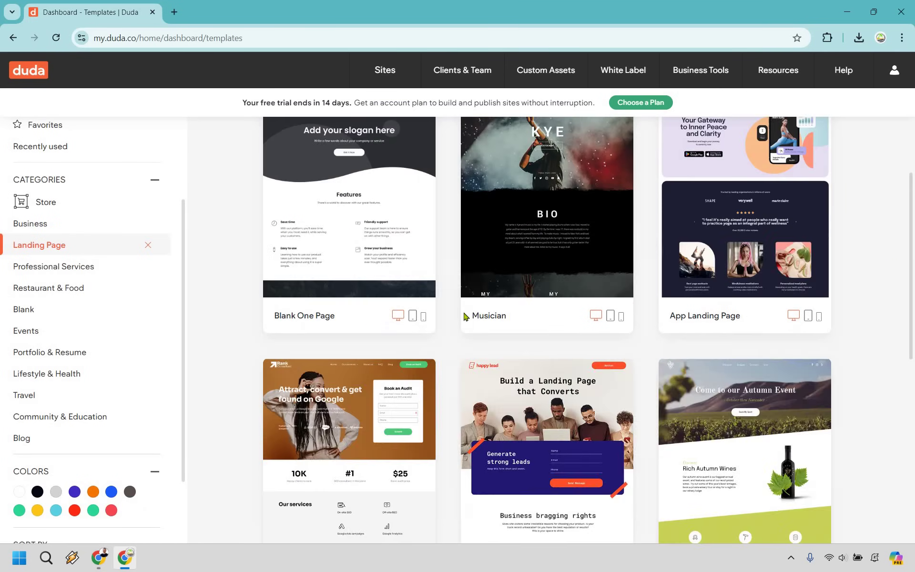
scroll(466, 316, "up", 1)
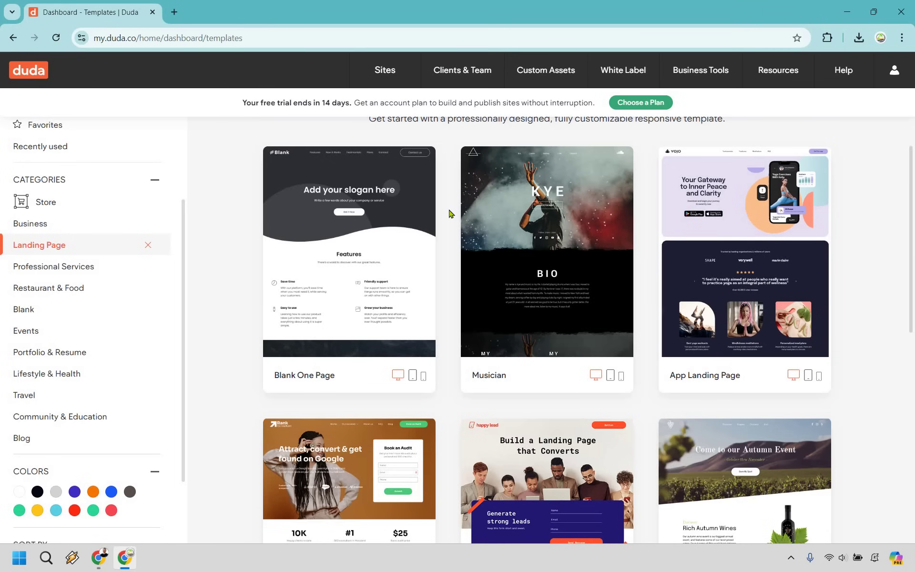
- Filter the gallery to Business and scan Digital Agency, Roofing Company, Blank Agency and Mobile App
left_click(38, 224)
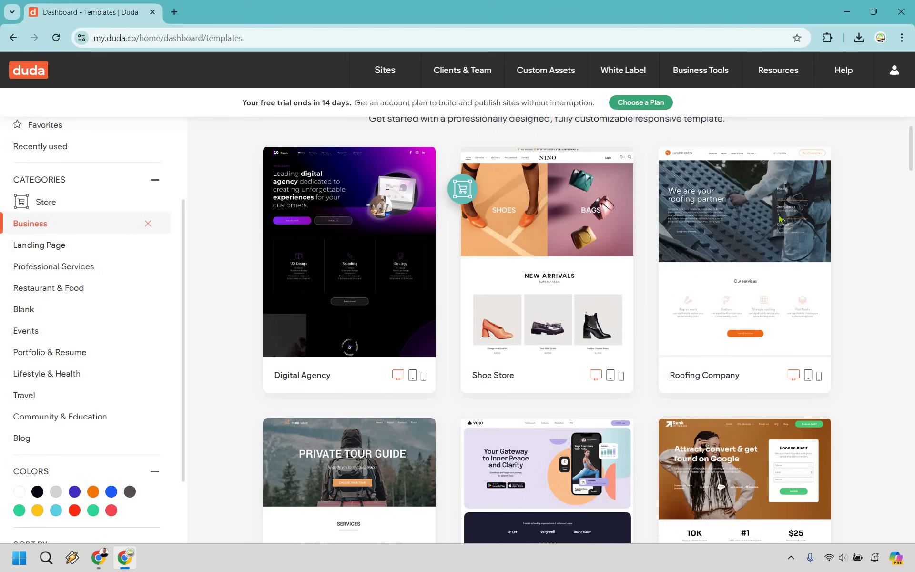
mouse_move(766, 187)
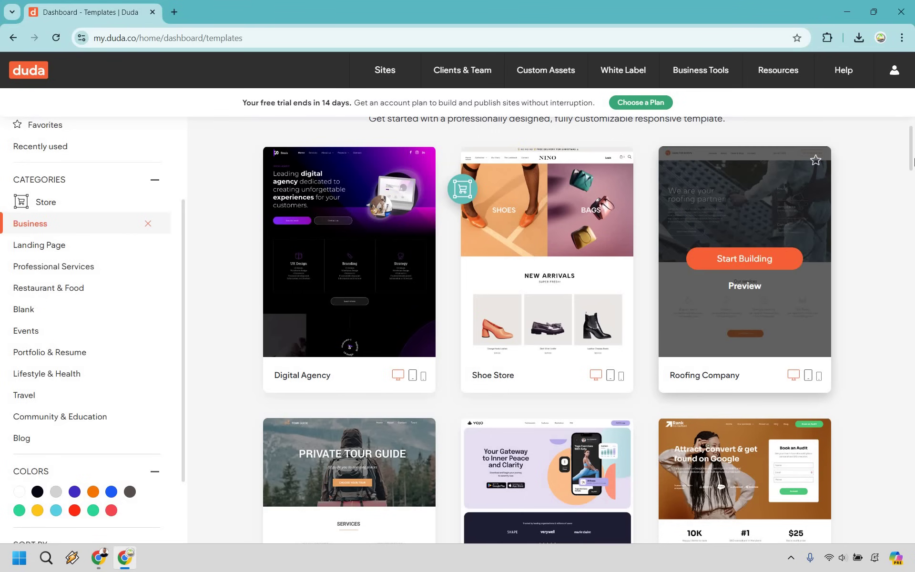
scroll(911, 162, "down", 7)
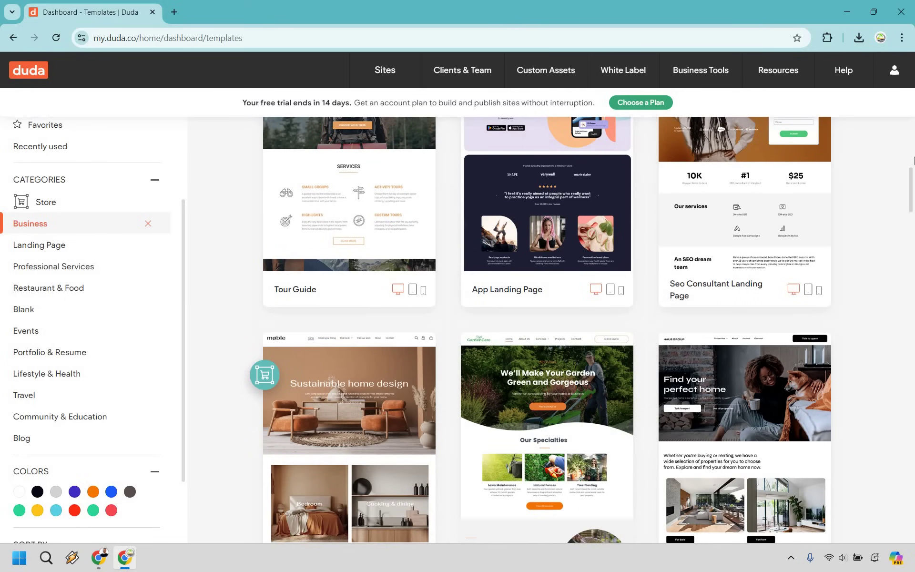
scroll(911, 161, "down", 7)
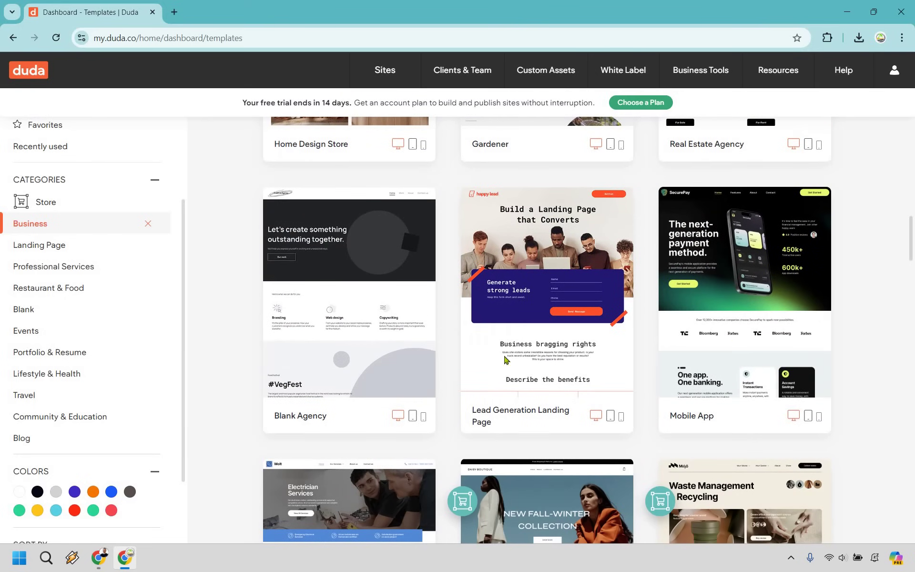
mouse_move(348, 411)
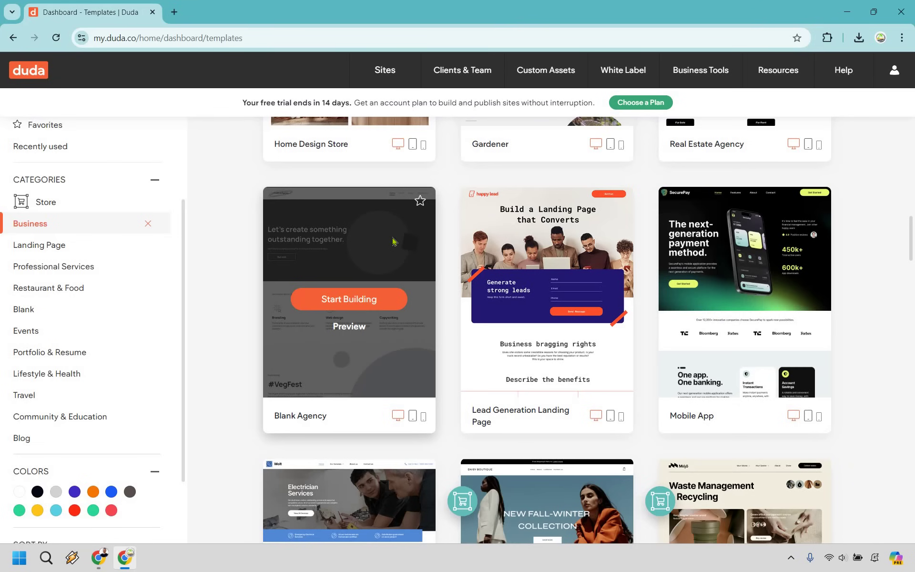
left_click(351, 304)
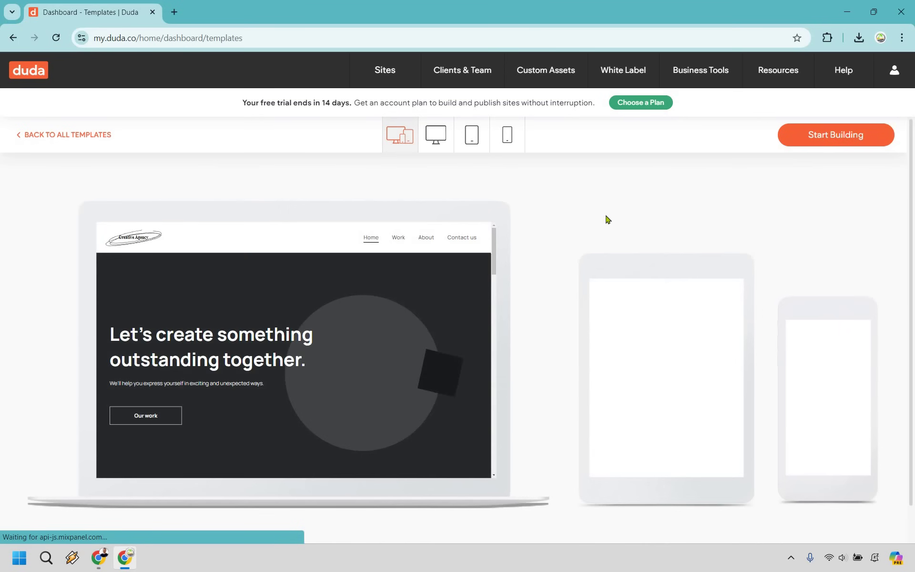
scroll(399, 330, "down", 15)
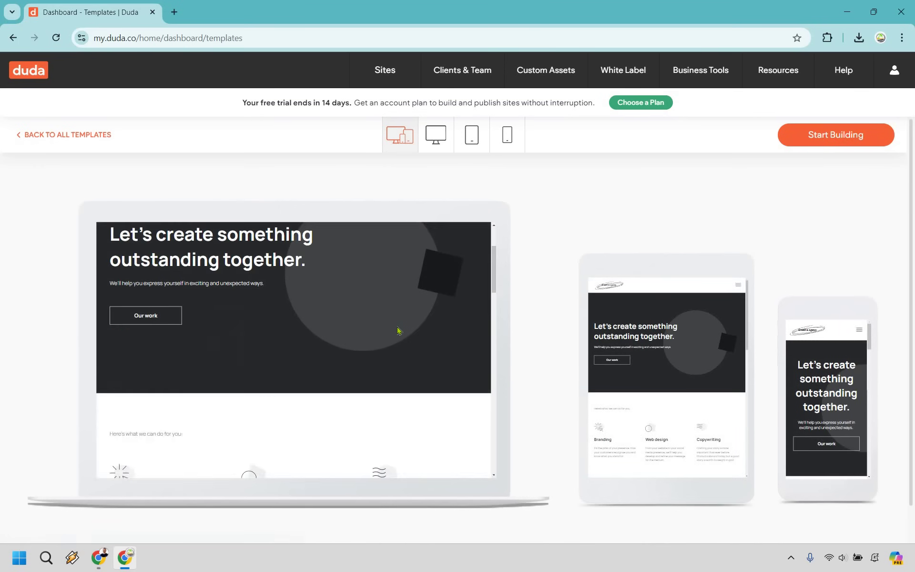
scroll(399, 330, "up", 15)
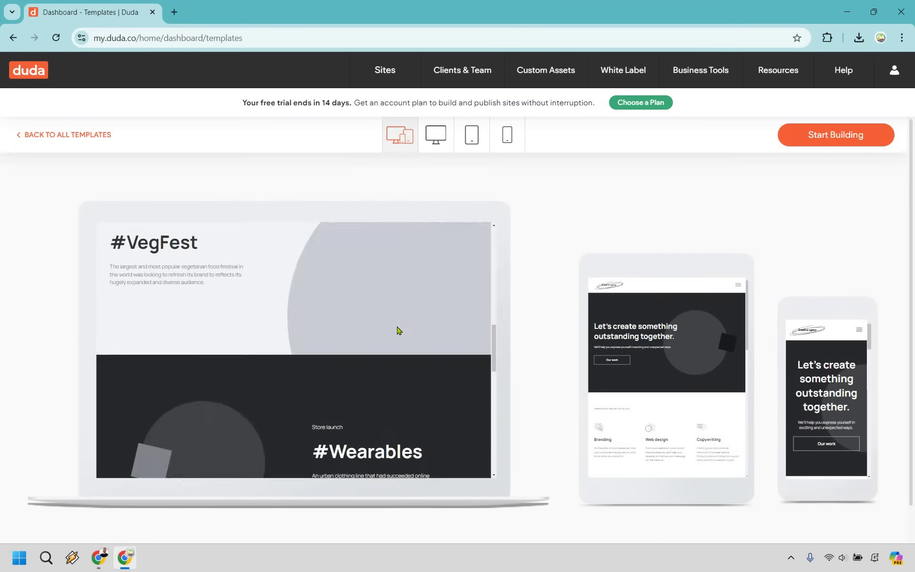
scroll(691, 376, "down", 5)
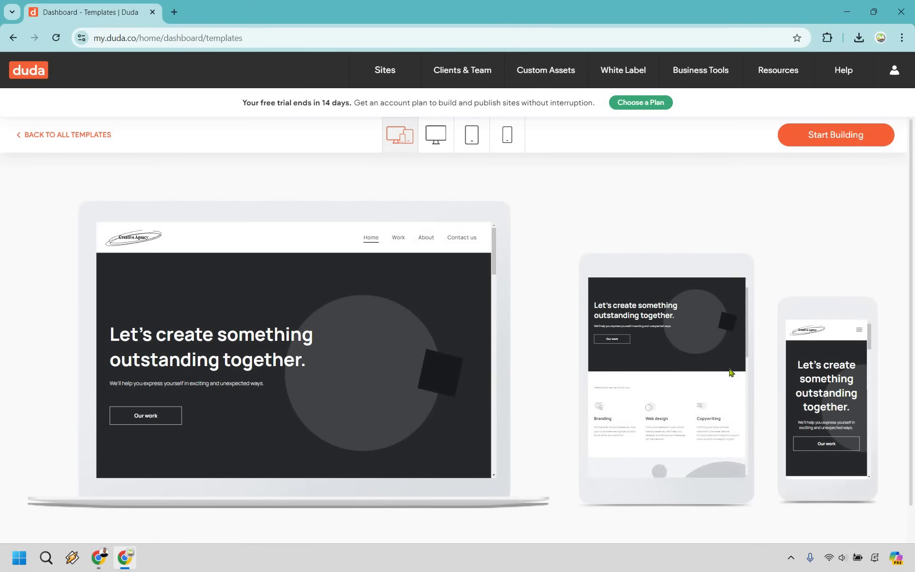
scroll(691, 376, "up", 5)
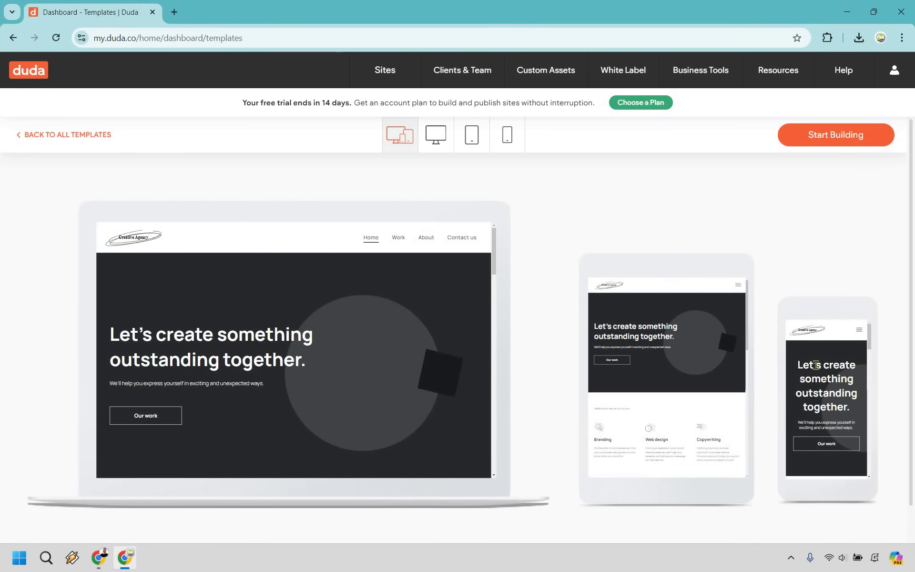
left_click(438, 141)
scroll(558, 288, "down", 6)
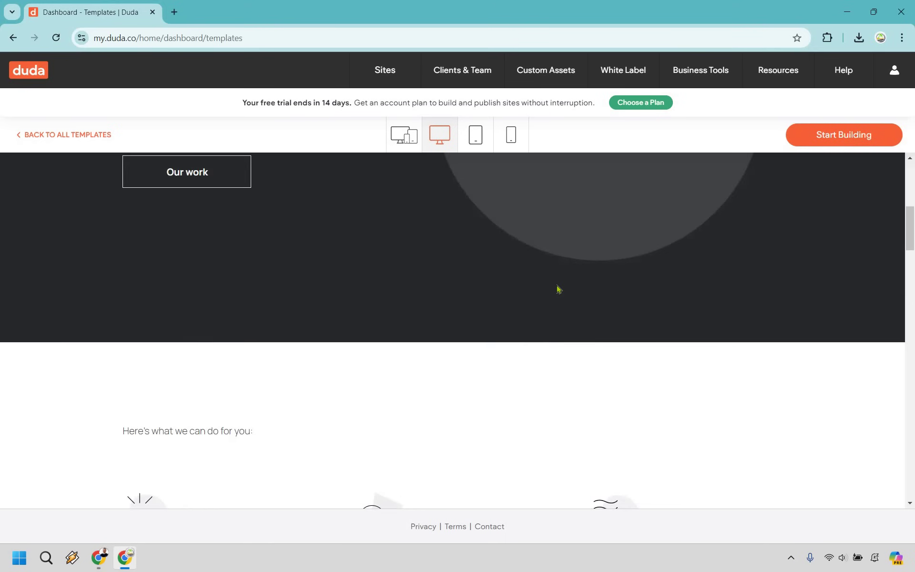
scroll(559, 289, "up", 6)
scroll(558, 289, "down", 10)
scroll(89, 157, "down", 5)
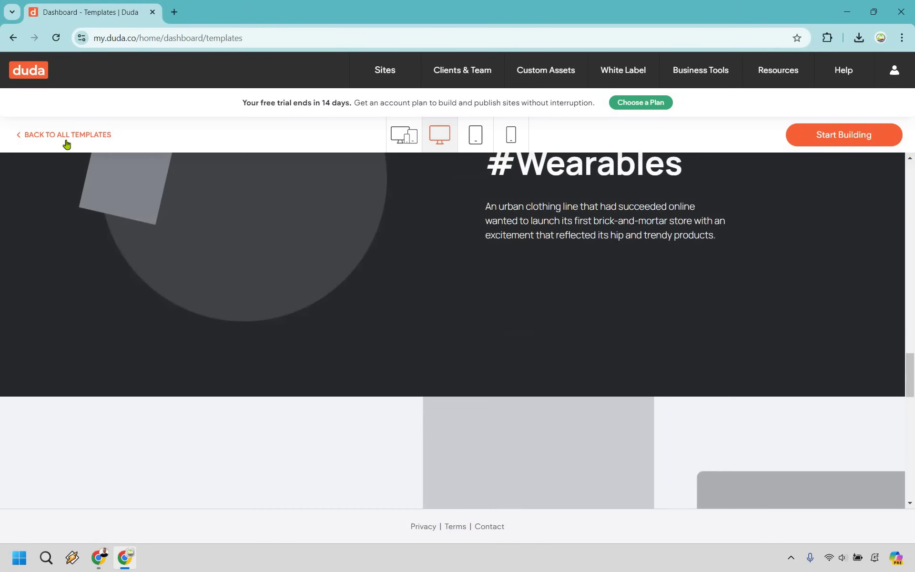
left_click(67, 138)
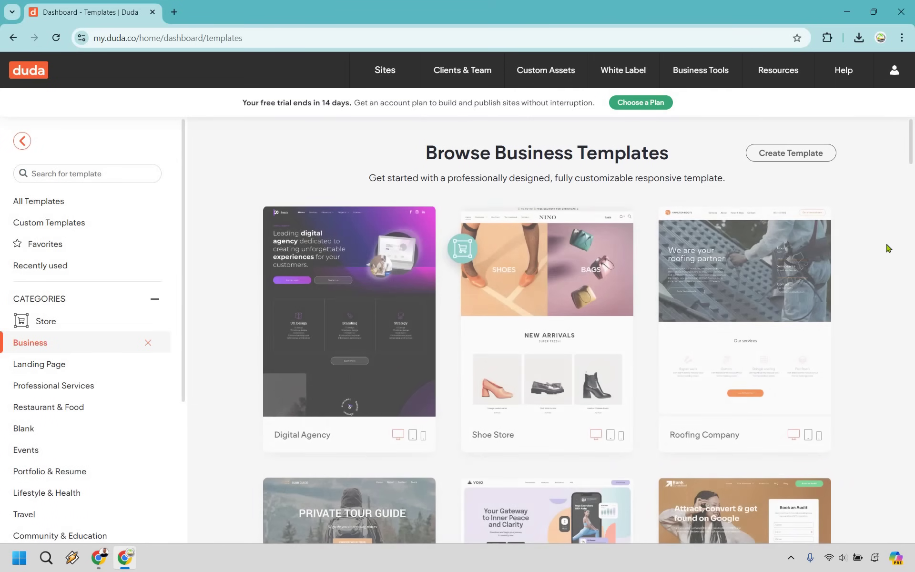
- Choose the Blank Agency template and enter 'Marketing Island' as the site name
scroll(367, 257, "down", 17)
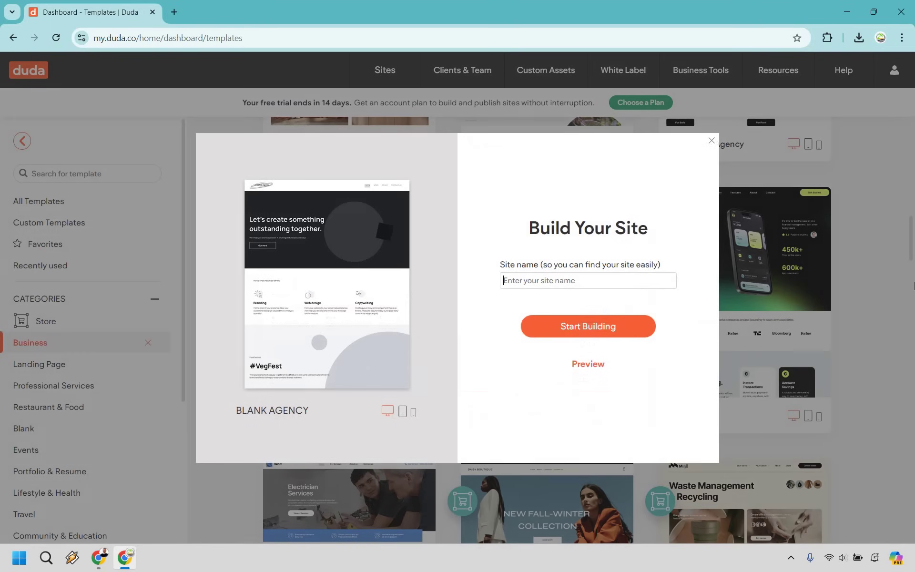
type("Ma")
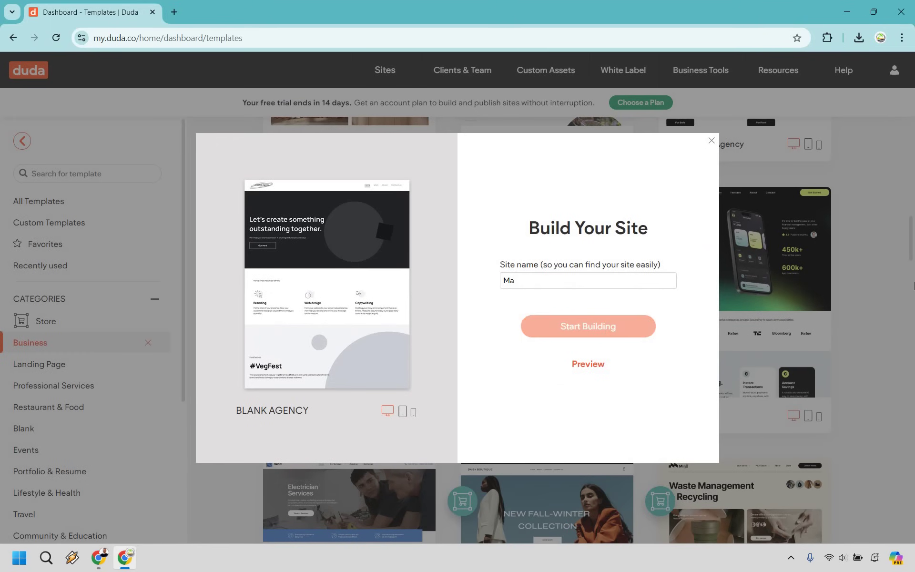
type("rketing Island")
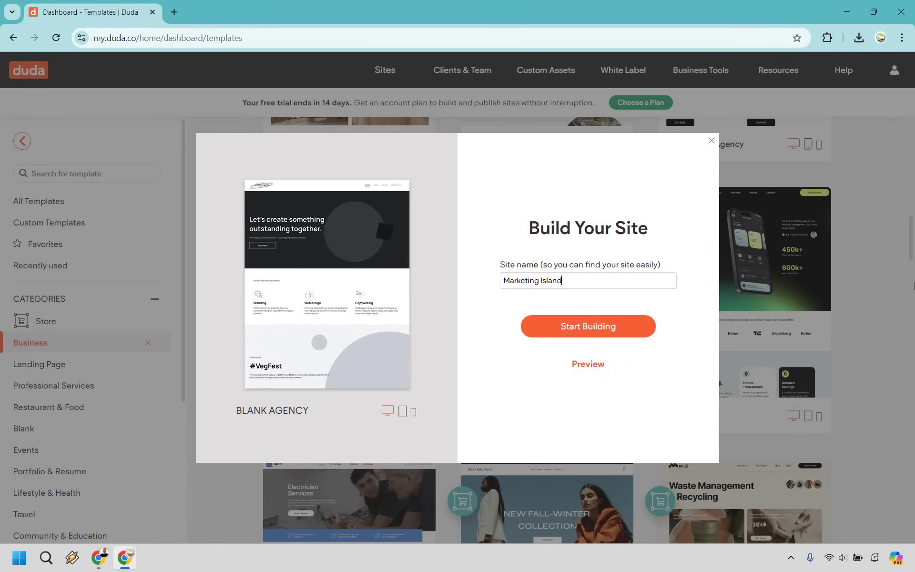
- Build the Marketing Island site and select the Creative Agency logo in the header
left_click(622, 328)
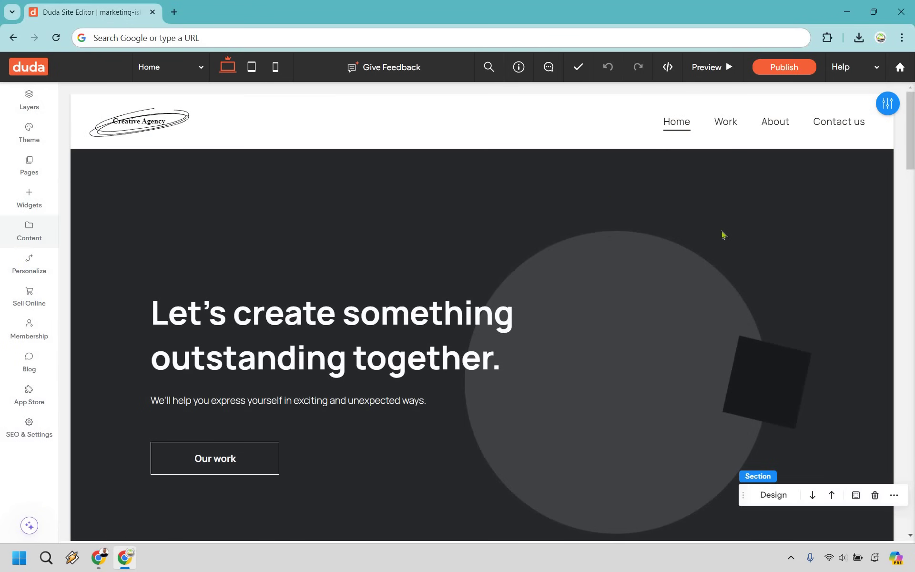
scroll(725, 260, "down", 4)
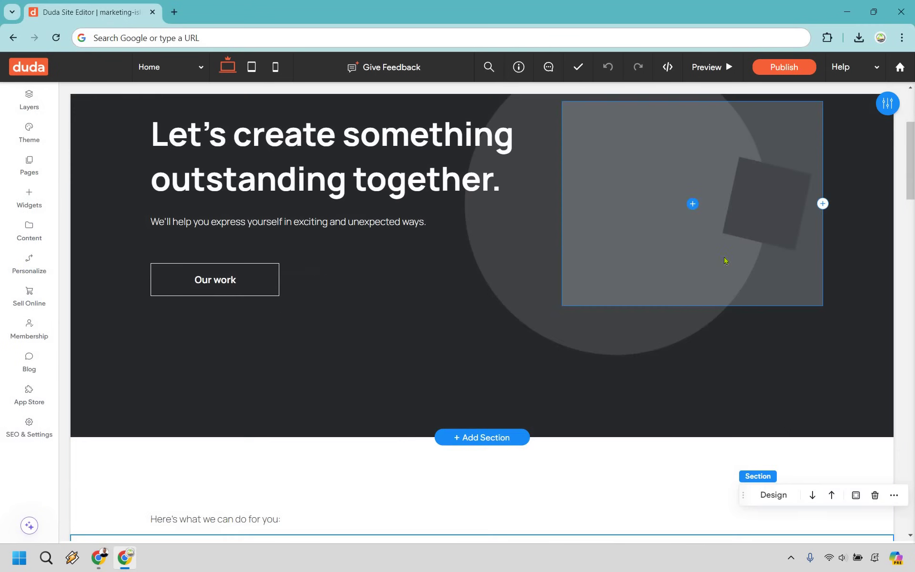
scroll(732, 249, "up", 4)
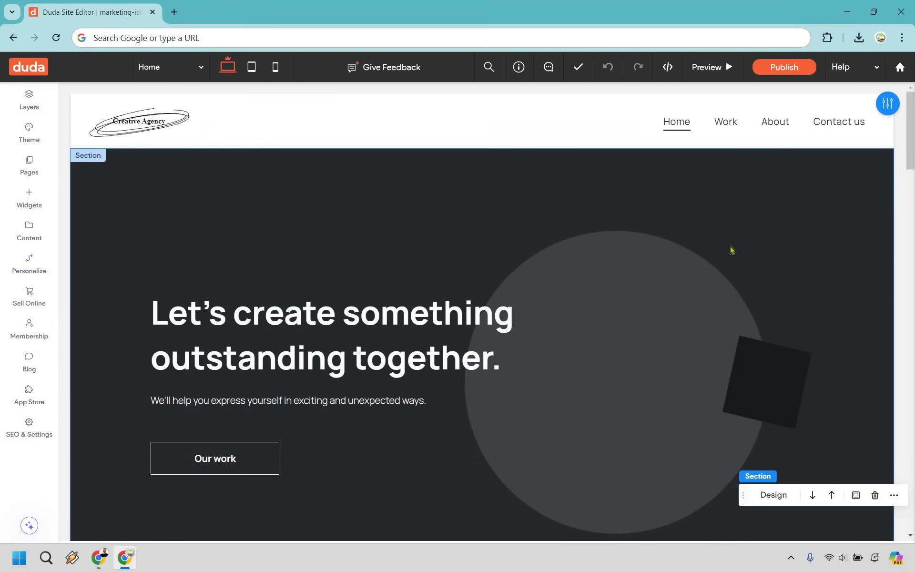
left_click(145, 123)
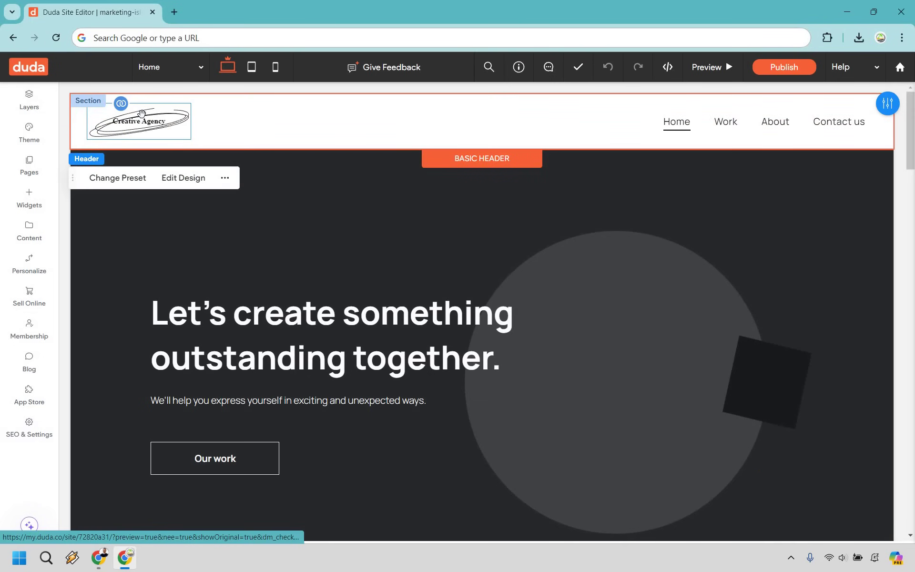
left_click(145, 120)
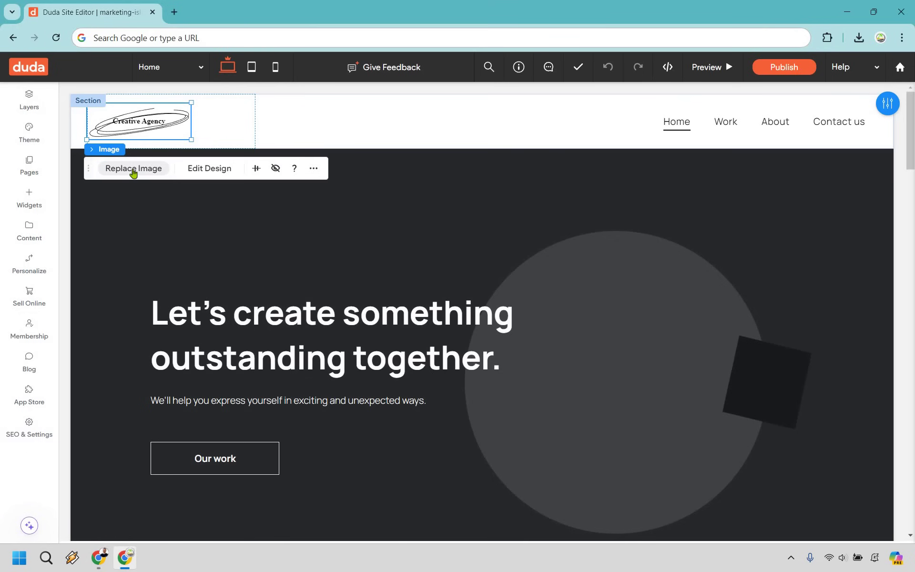
- Swap the header logo for the uploaded MI Logo 2.png image
left_click(133, 171)
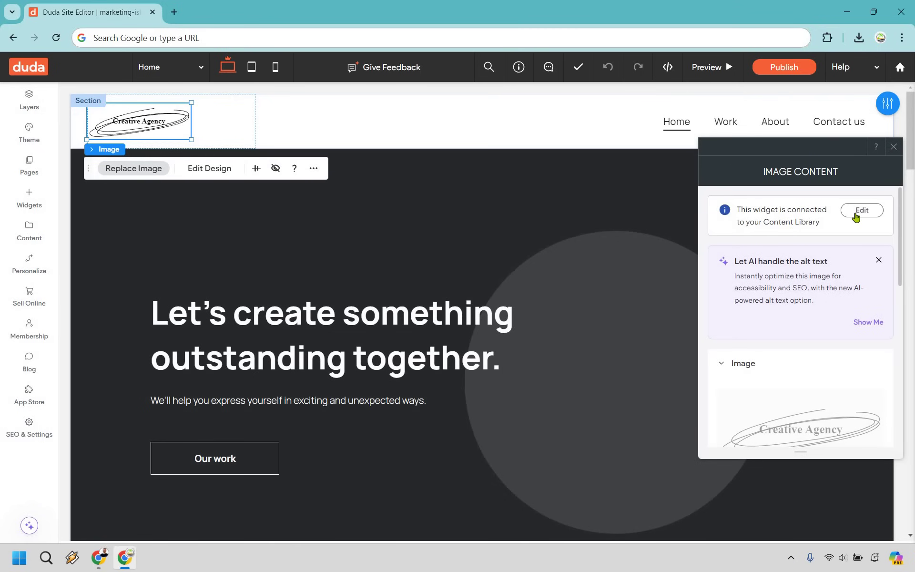
scroll(817, 367, "down", 4)
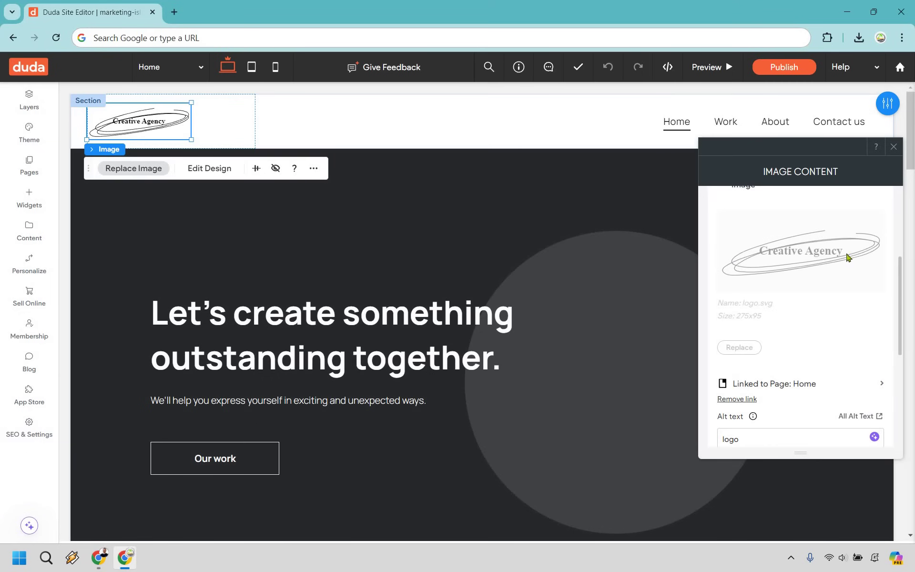
scroll(851, 270, "up", 4)
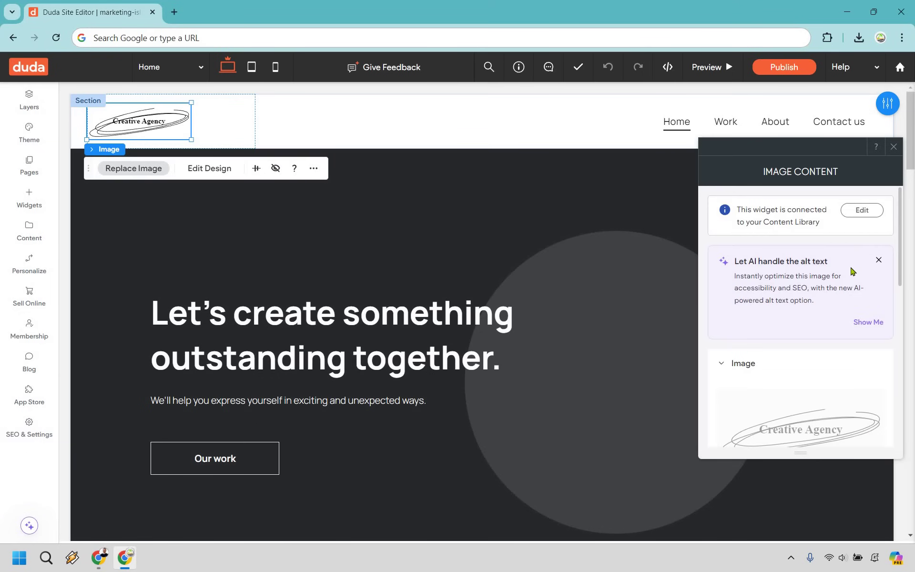
left_click(864, 212)
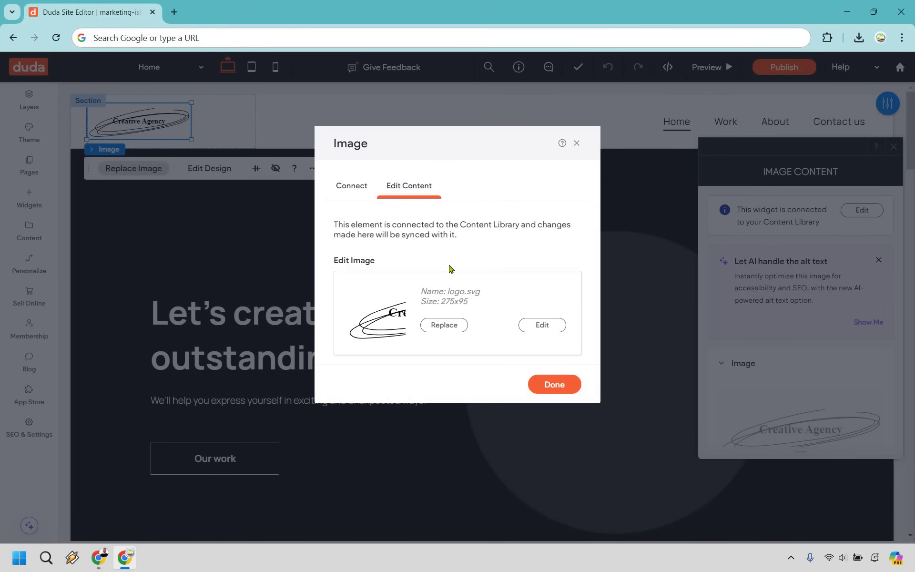
left_click(446, 329)
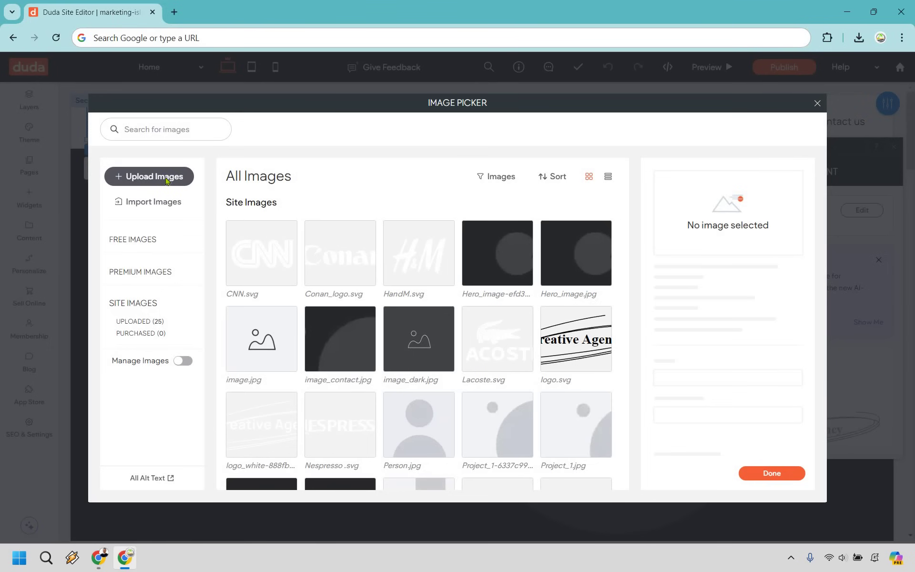
left_click(167, 180)
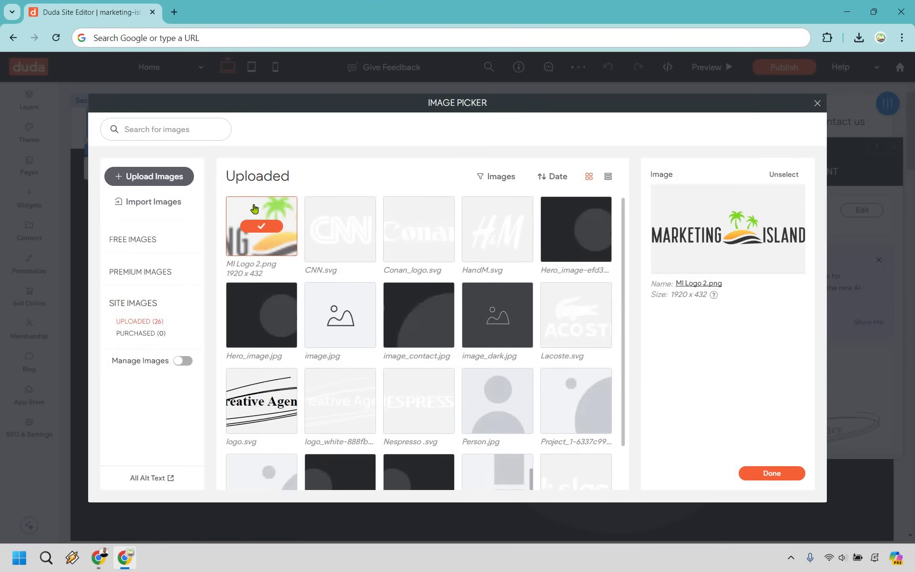
left_click(783, 474)
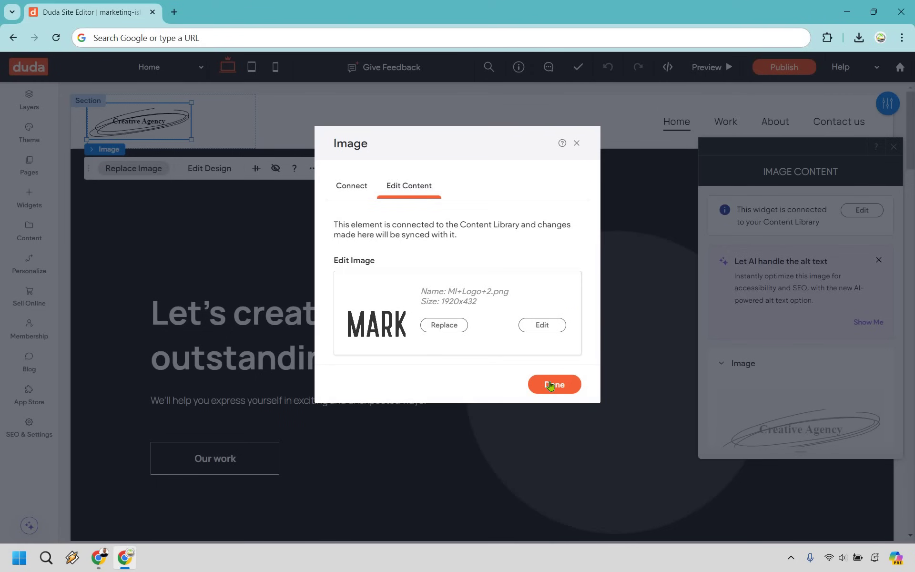
left_click(548, 384)
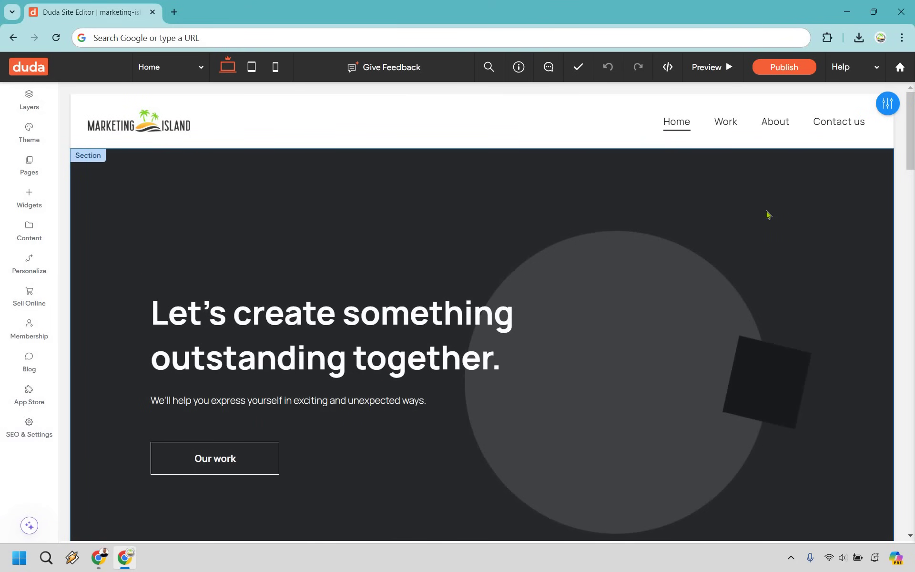
- Set the hero heading to '10x Your Social Media' and the subtext to a contact-us prompt
scroll(762, 212, "down", 5)
scroll(595, 301, "up", 5)
scroll(405, 253, "down", 1)
double_click(482, 301)
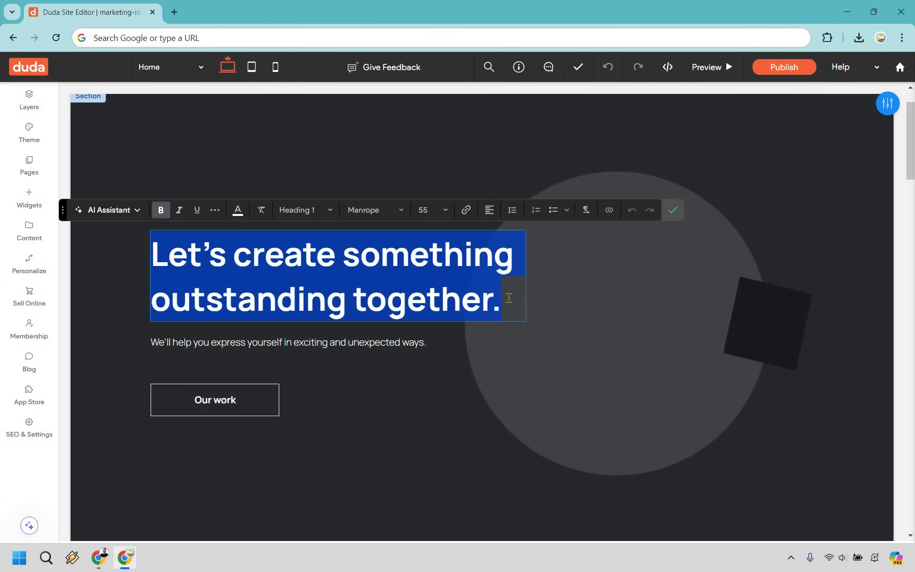
left_click(336, 301)
left_click_drag(178, 256, 162, 252)
type("10x Your Social Media")
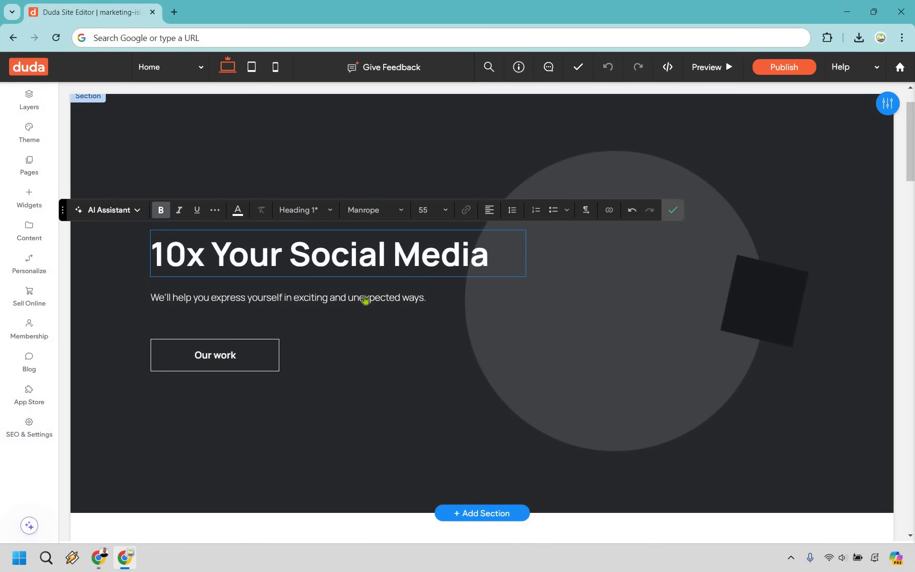
double_click(379, 299)
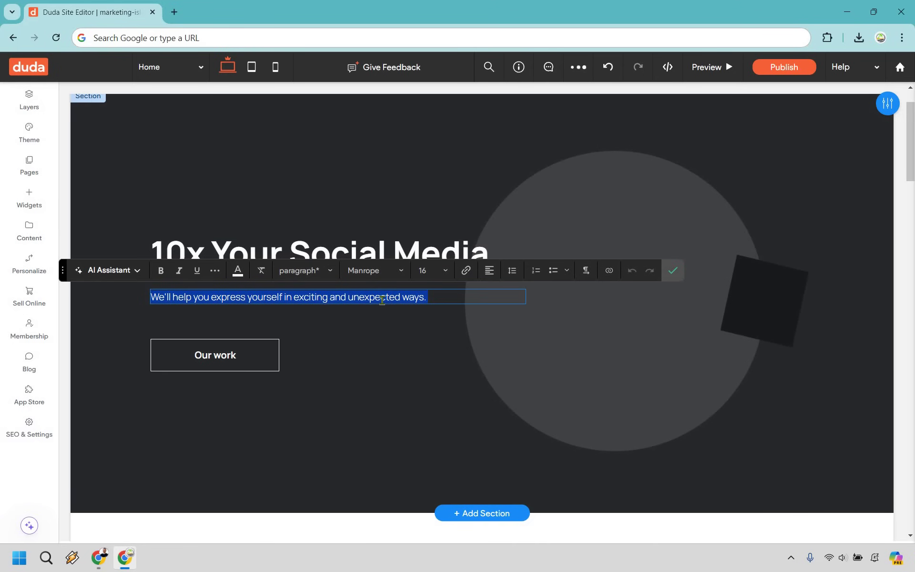
type("Click the button below to contact us about working together.")
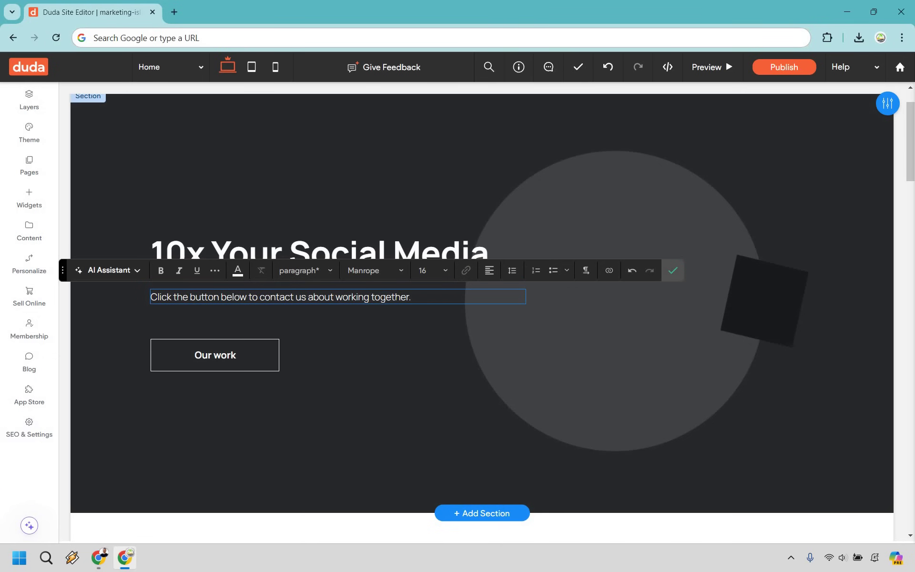
- Link the hero's 'Our work' button to the business email address
left_click(215, 358)
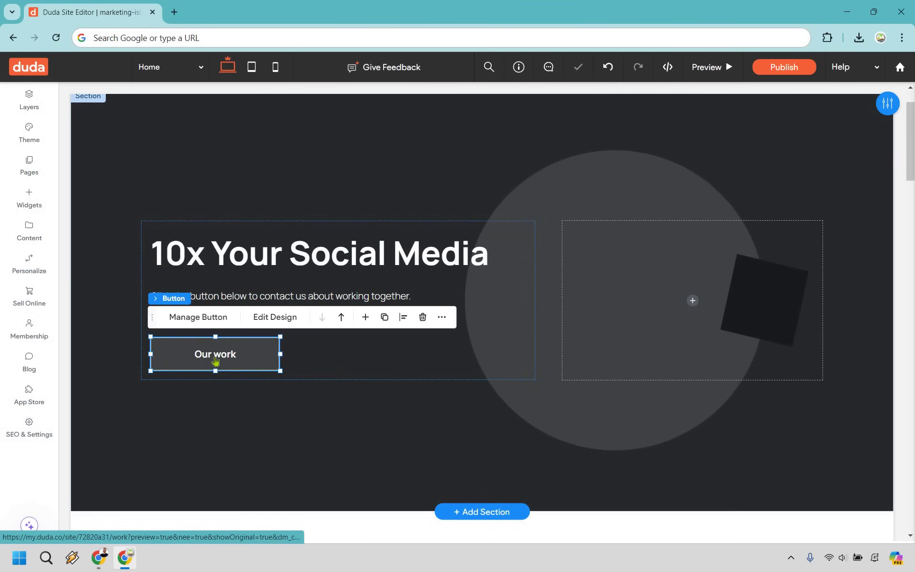
left_click(201, 317)
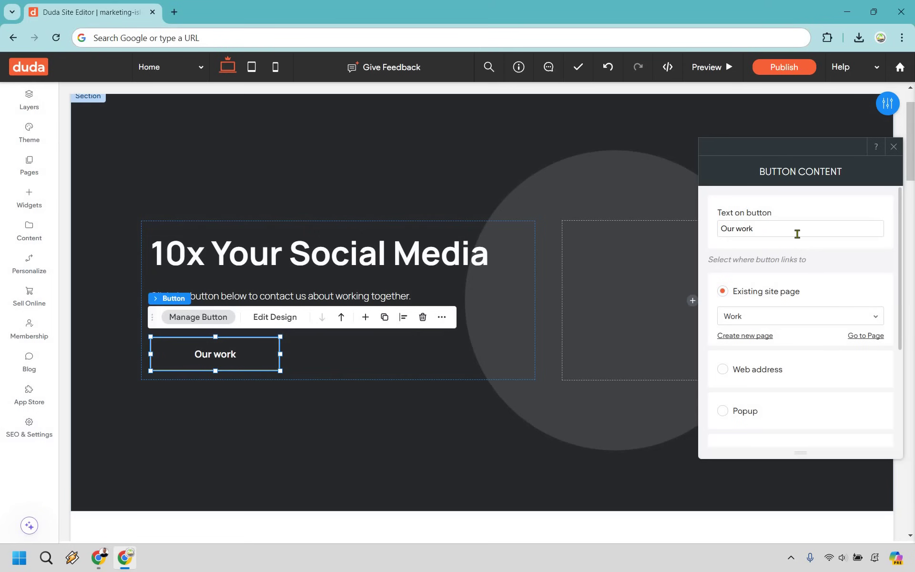
left_click_drag(784, 146, 663, 244)
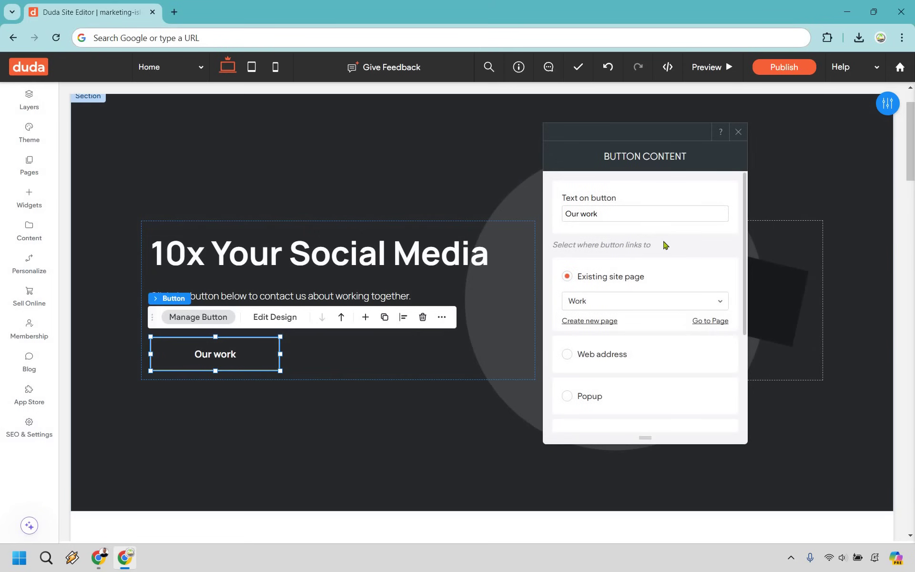
scroll(663, 245, "down", 1)
scroll(663, 244, "down", 1)
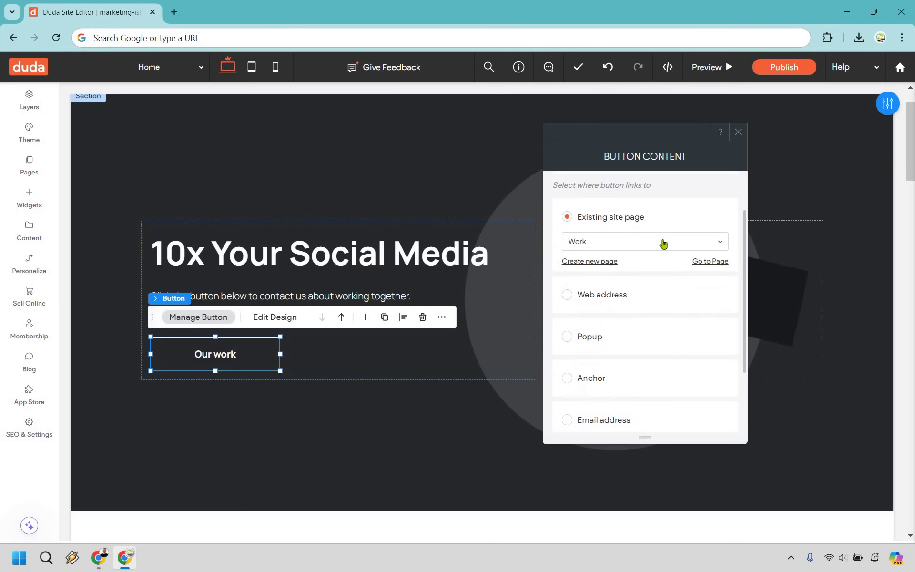
left_click(662, 239)
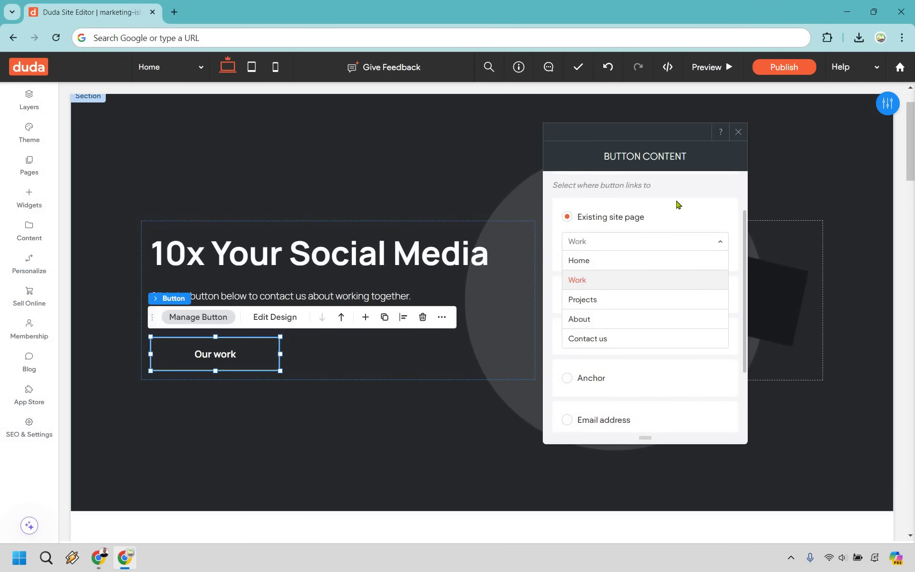
left_click(644, 282)
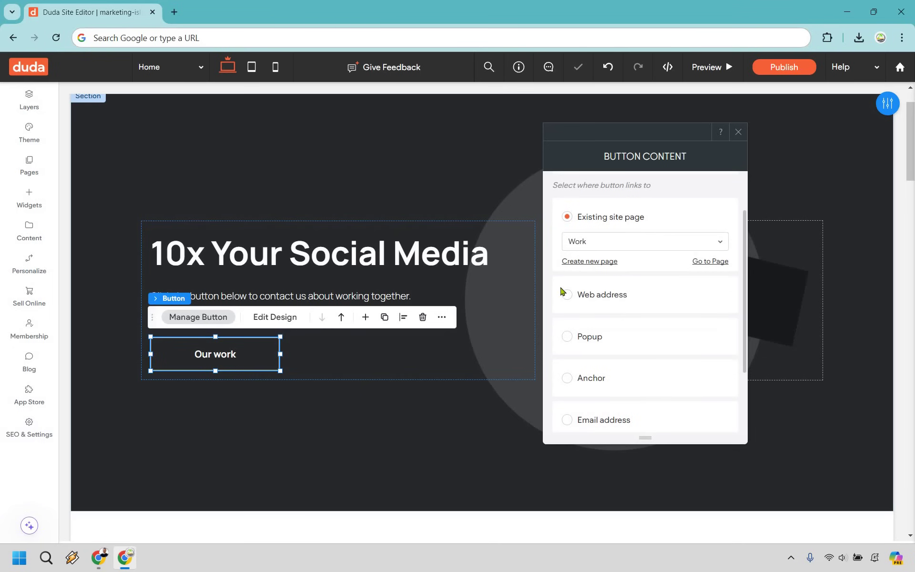
scroll(570, 364, "down", 1)
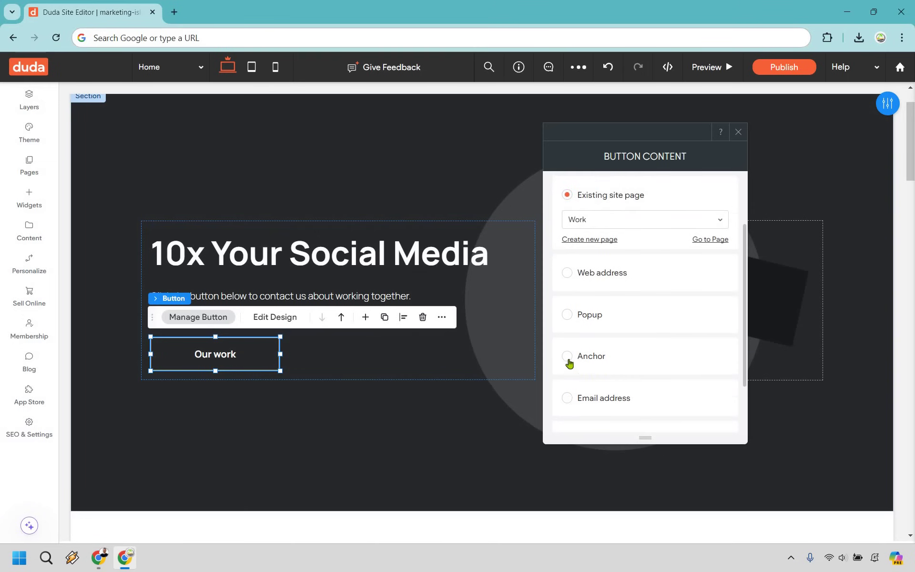
scroll(570, 364, "down", 1)
left_click(622, 358)
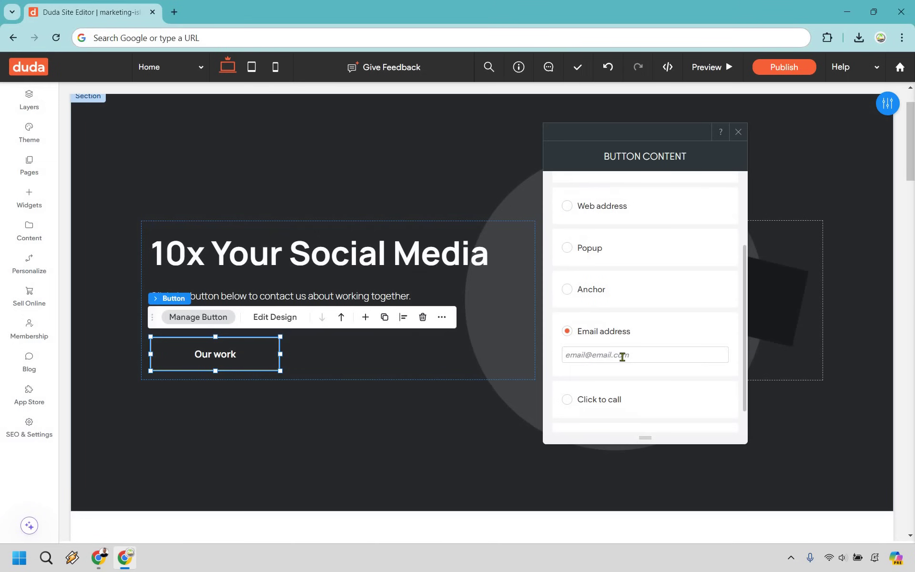
- Relabel the hero button 'Contact Us' and close its settings
scroll(691, 302, "down", 1)
scroll(607, 204, "up", 3)
scroll(606, 204, "up", 1)
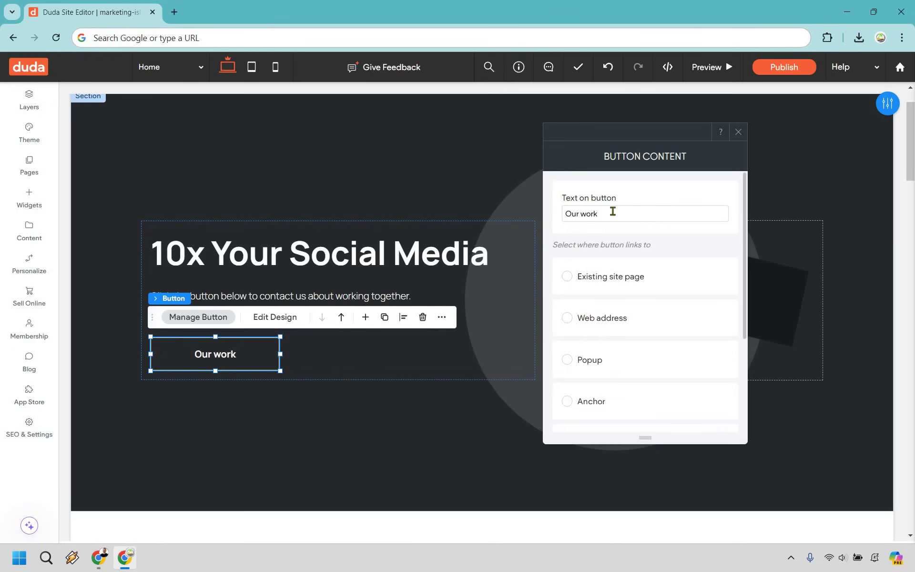
triple_click(613, 211)
type("Contact Us")
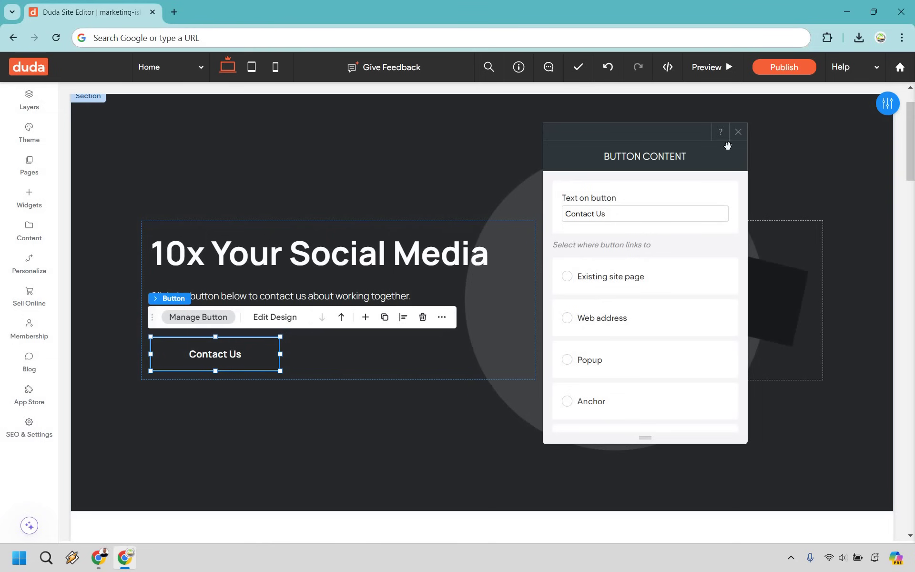
left_click(525, 216)
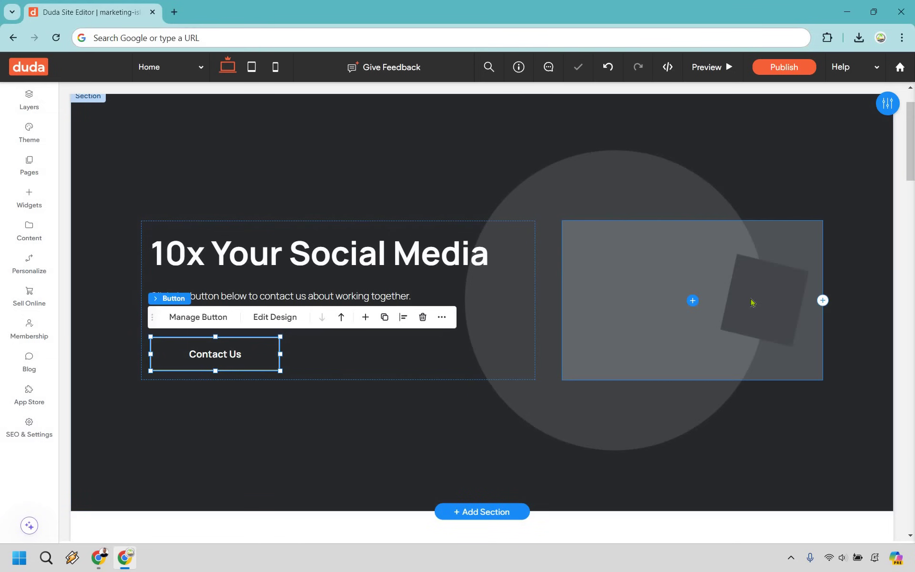
left_click(751, 303)
- Drop an Image widget into the hero's right column and search Free Images for 'social media'
scroll(705, 357, "up", 1)
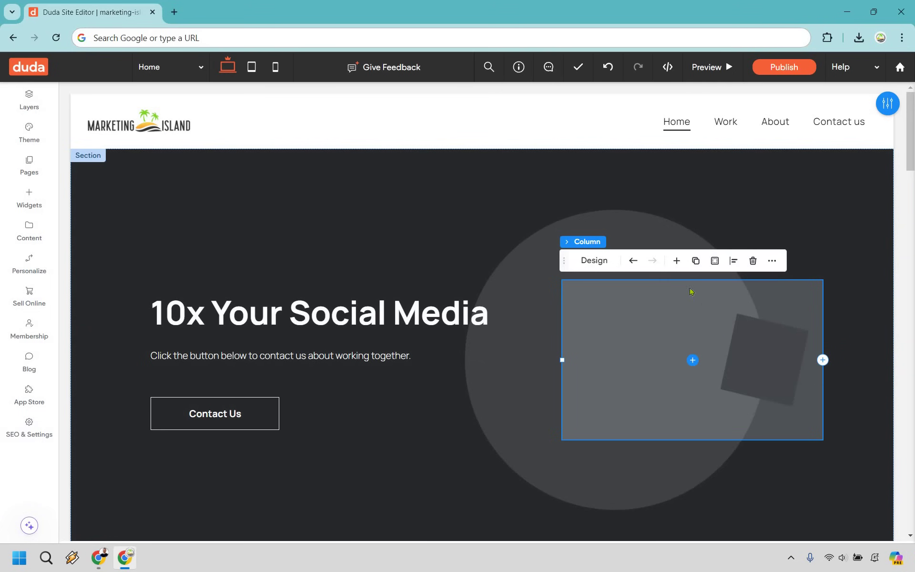
left_click(43, 204)
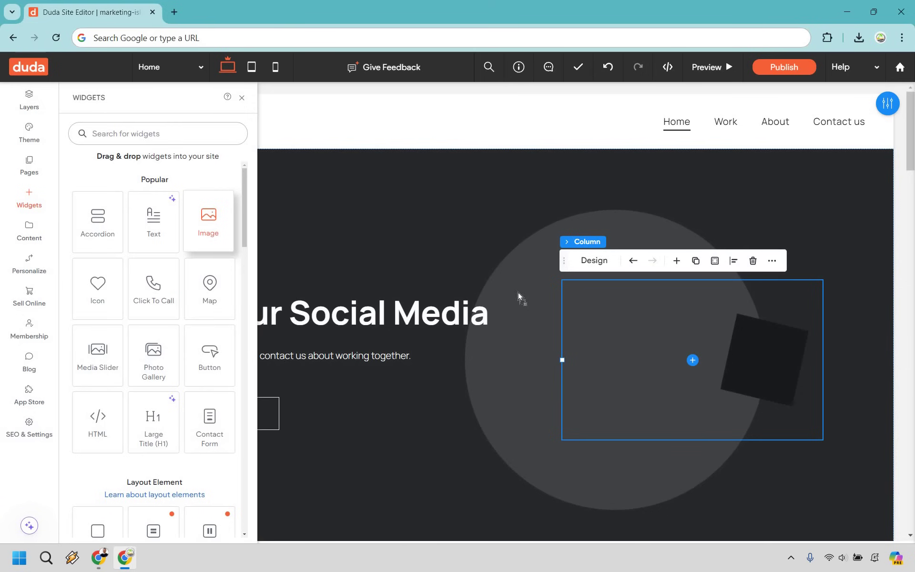
left_click_drag(518, 293, 683, 339)
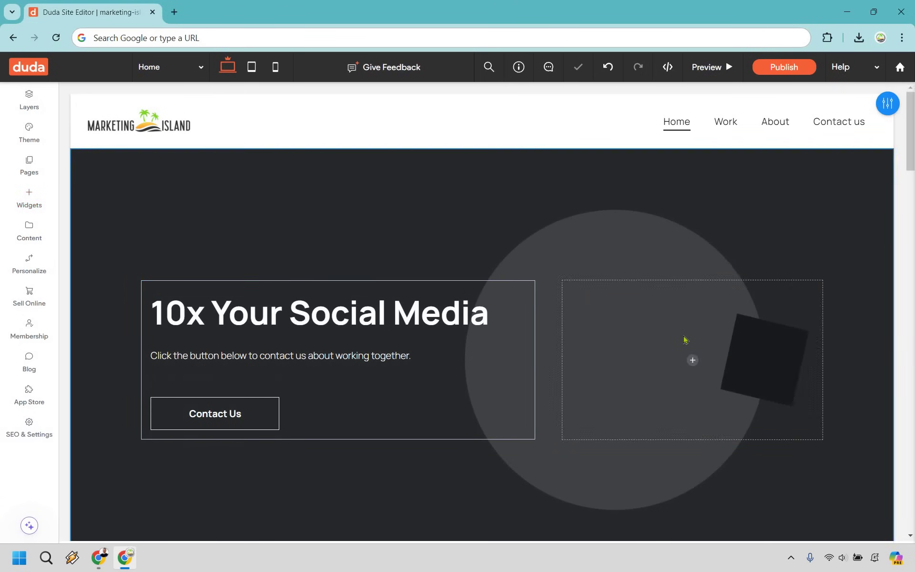
left_click(684, 339)
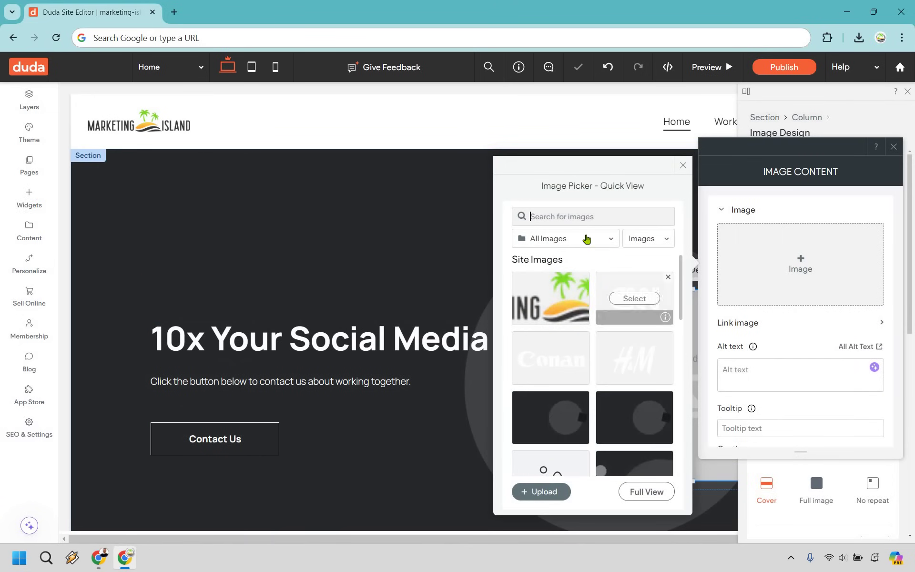
left_click(586, 238)
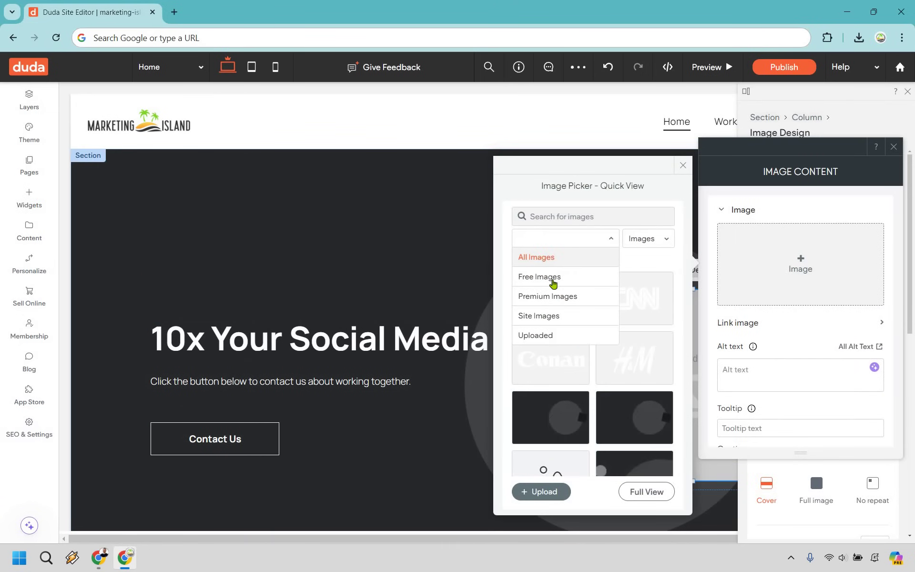
left_click(553, 283)
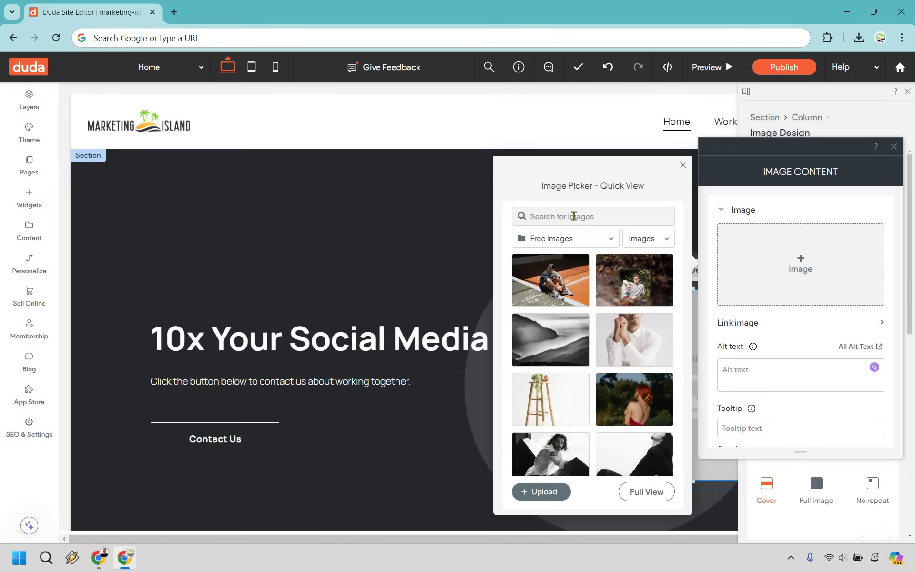
type("social media")
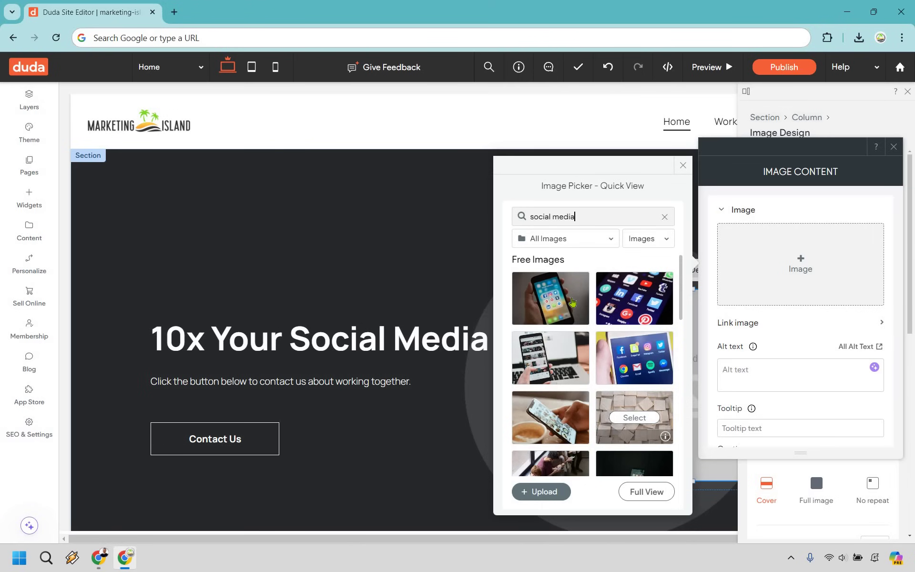
- Place the stock photo of a phone with social app icons and close the image panels
left_click(570, 300)
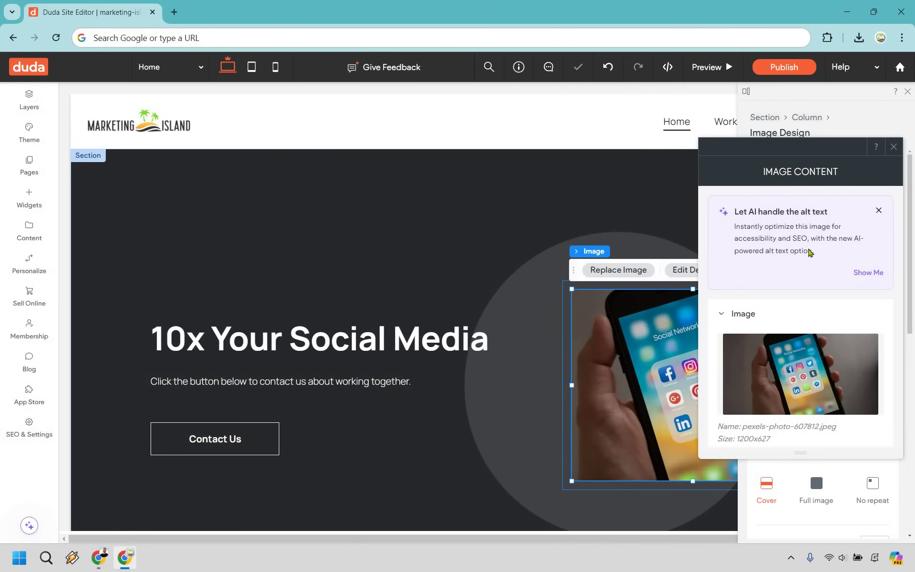
scroll(810, 253, "down", 3)
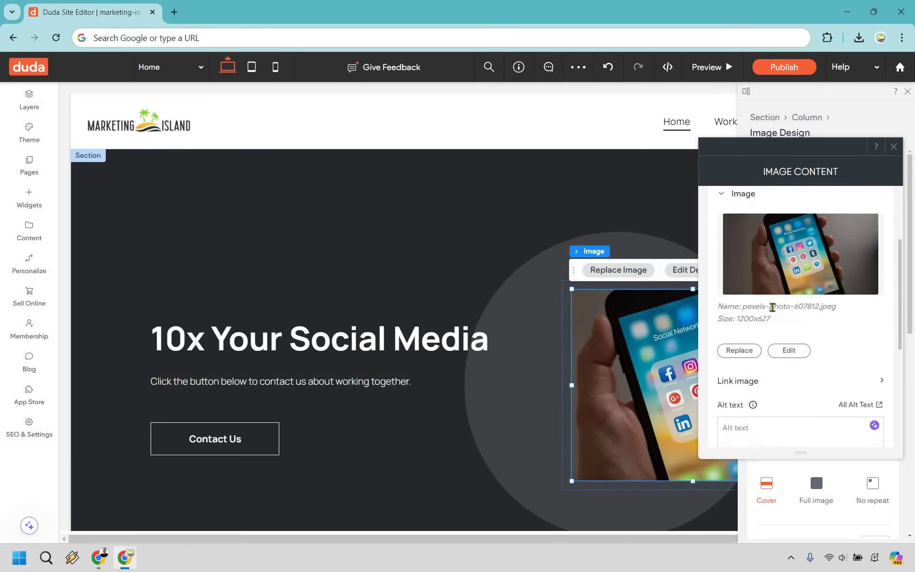
scroll(772, 307, "down", 2)
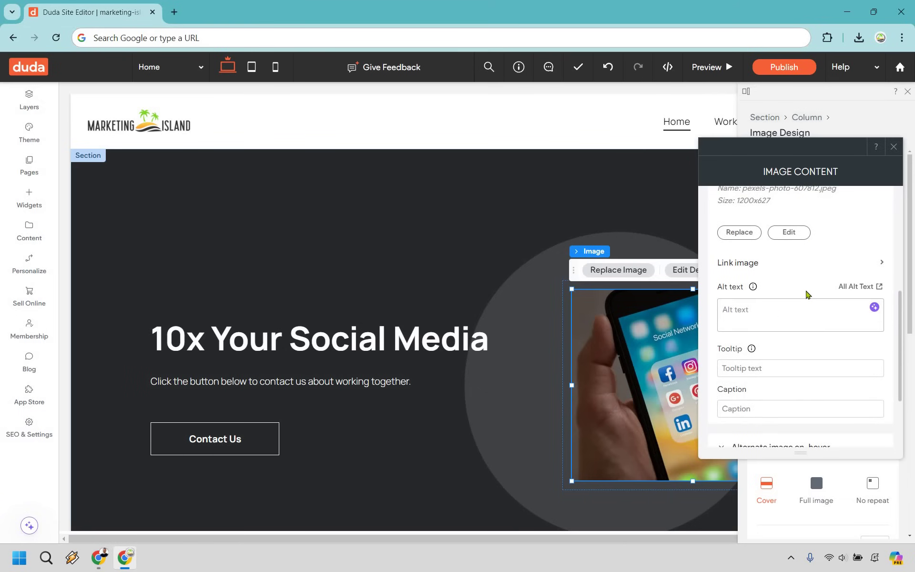
scroll(811, 291, "down", 2)
scroll(817, 300, "up", 7)
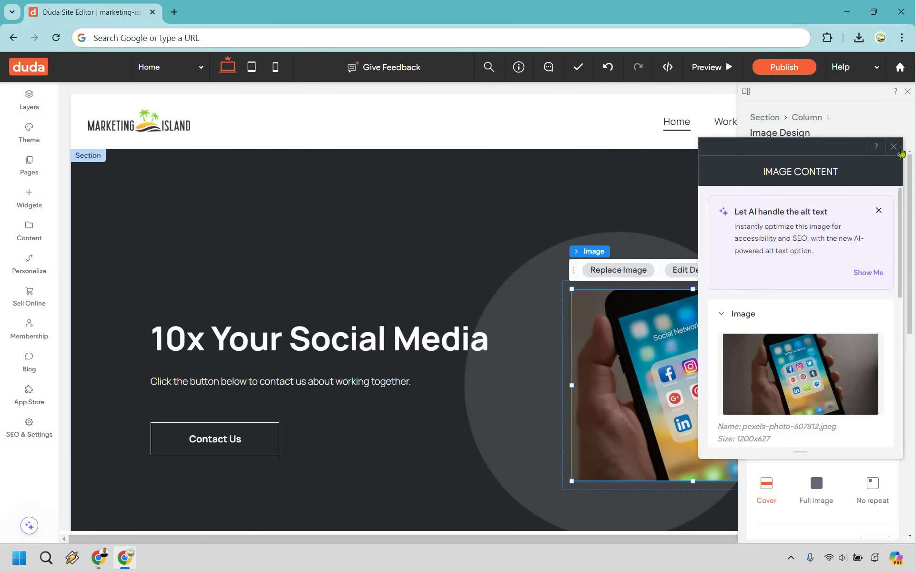
left_click(908, 92)
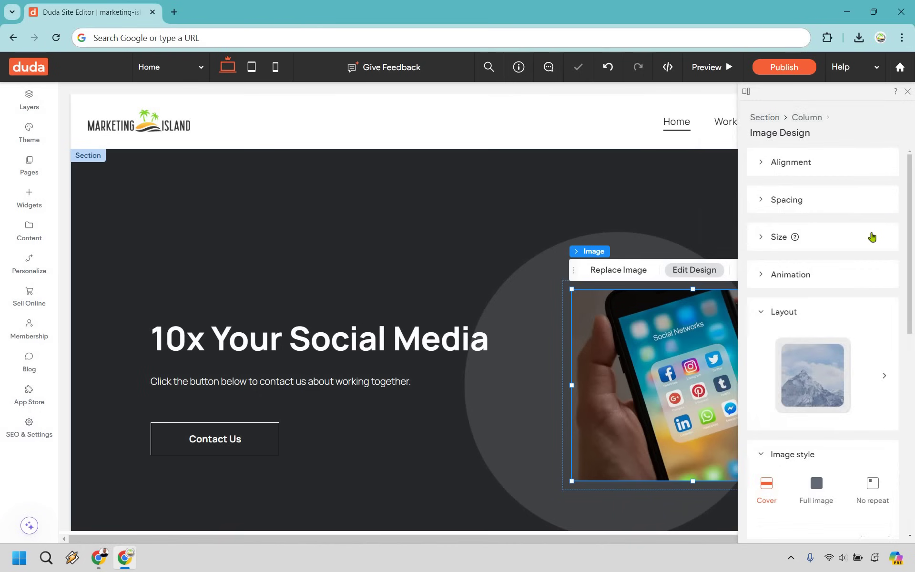
key("Escape")
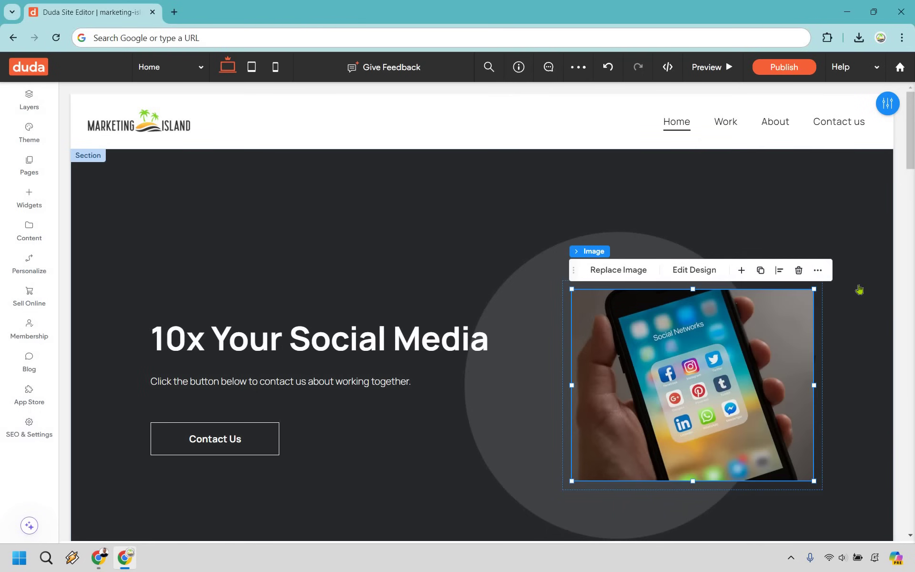
left_click(858, 292)
scroll(539, 349, "down", 1)
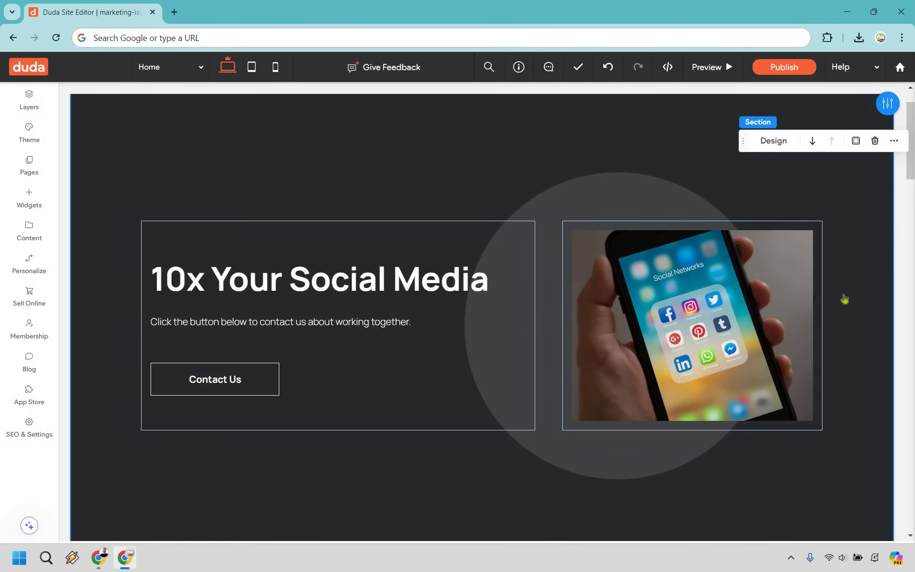
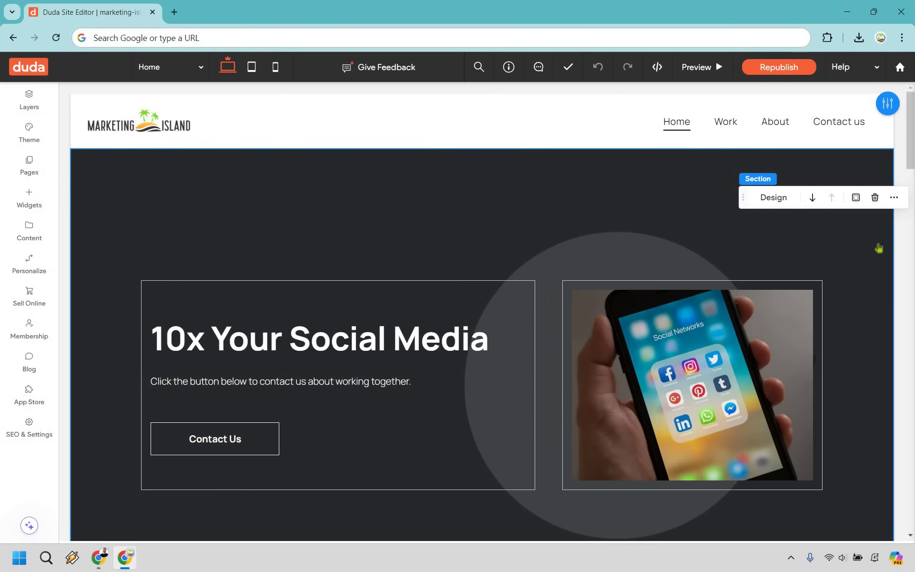
- Rename the Branding, Web design and Copywriting headings to Increase Traffic, Increase Leads and Increase Sales
scroll(876, 246, "down", 10)
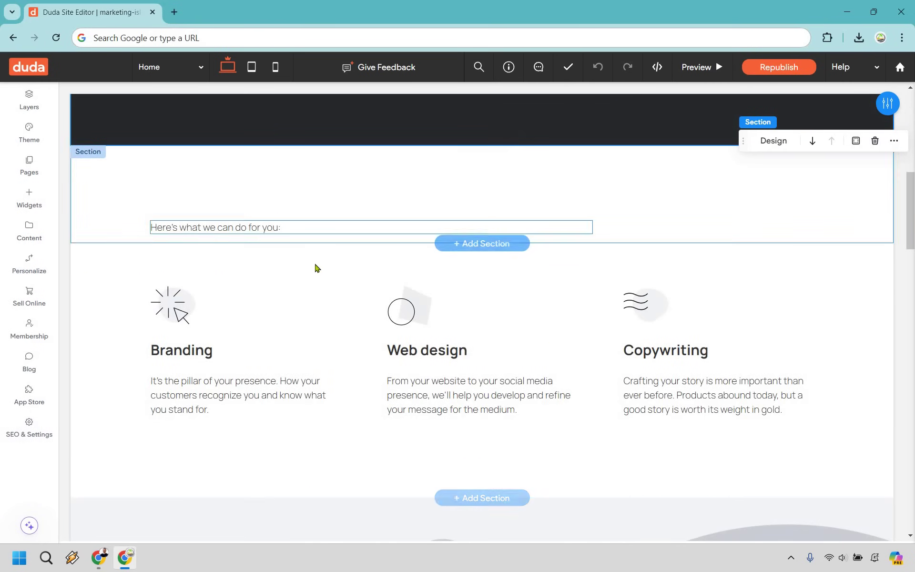
double_click(181, 352)
type("I")
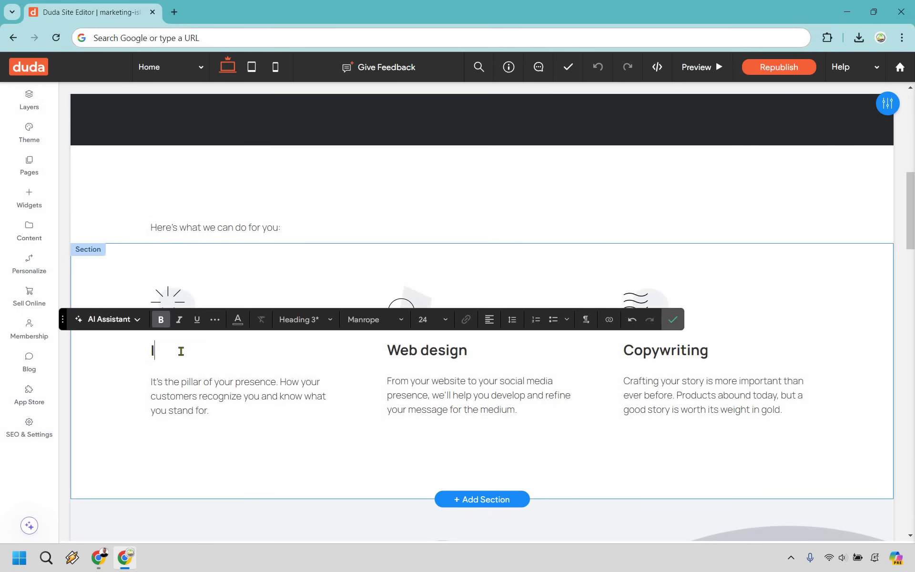
type("ncrease Traffic")
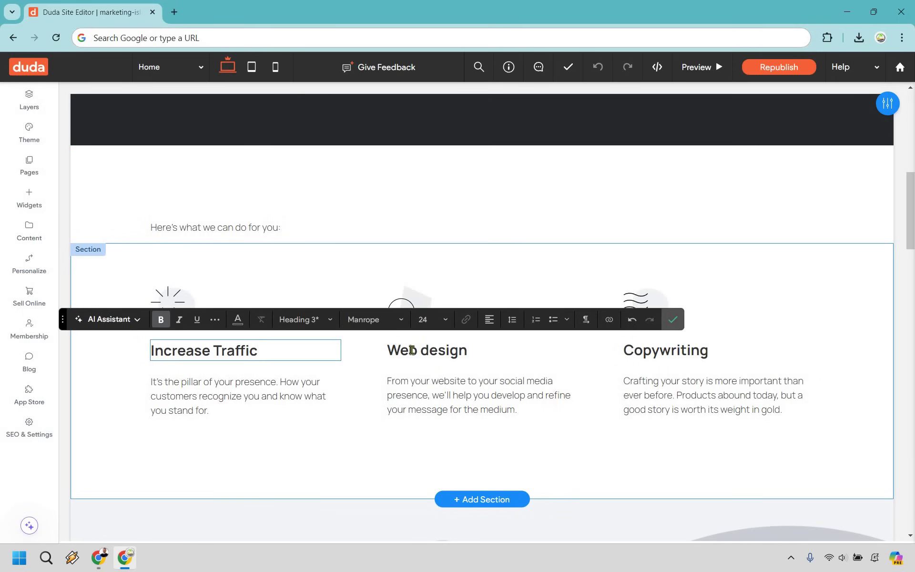
double_click(411, 350)
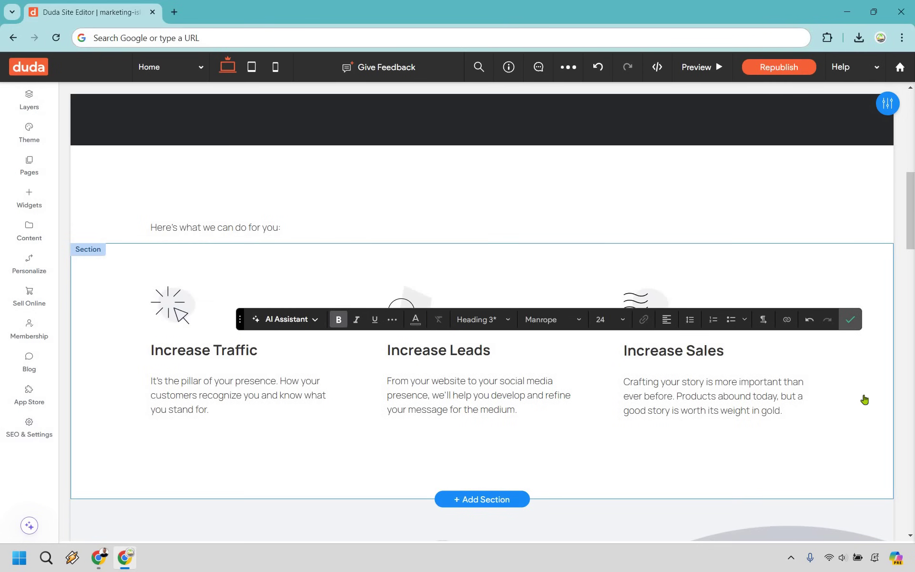
double_click(724, 398)
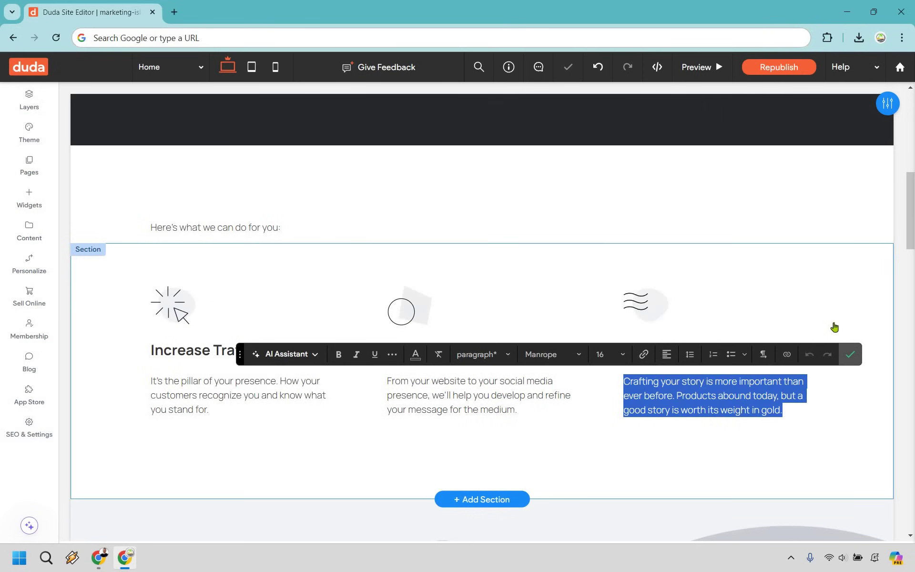
left_click(527, 312)
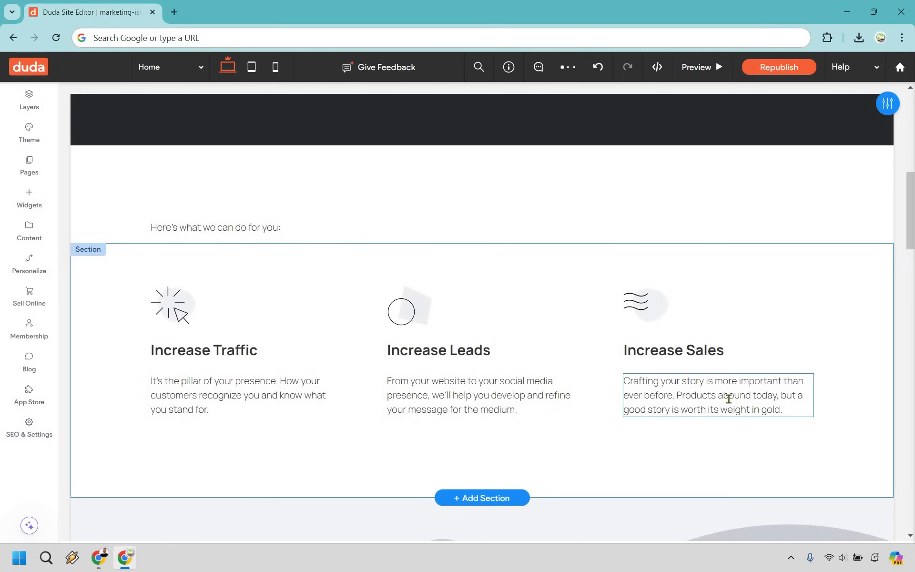
double_click(685, 393)
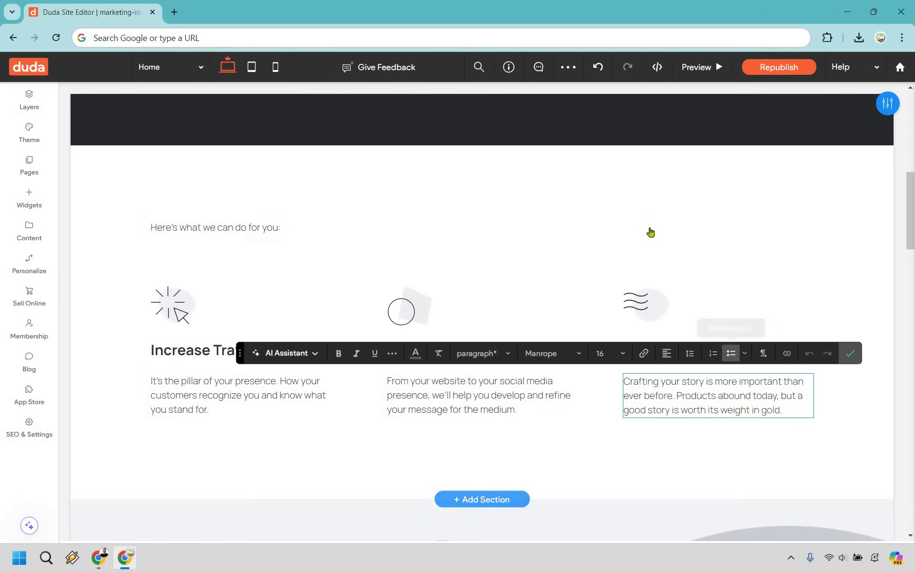
scroll(651, 229, "down", 8)
scroll(334, 223, "up", 1)
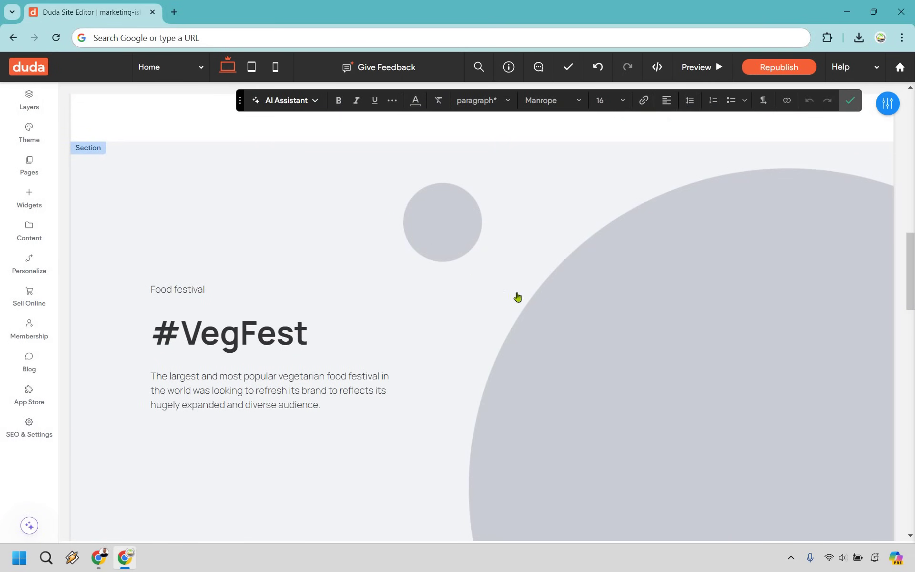
- Add an Image widget to the empty column beside the #VegFest text
key("Escape")
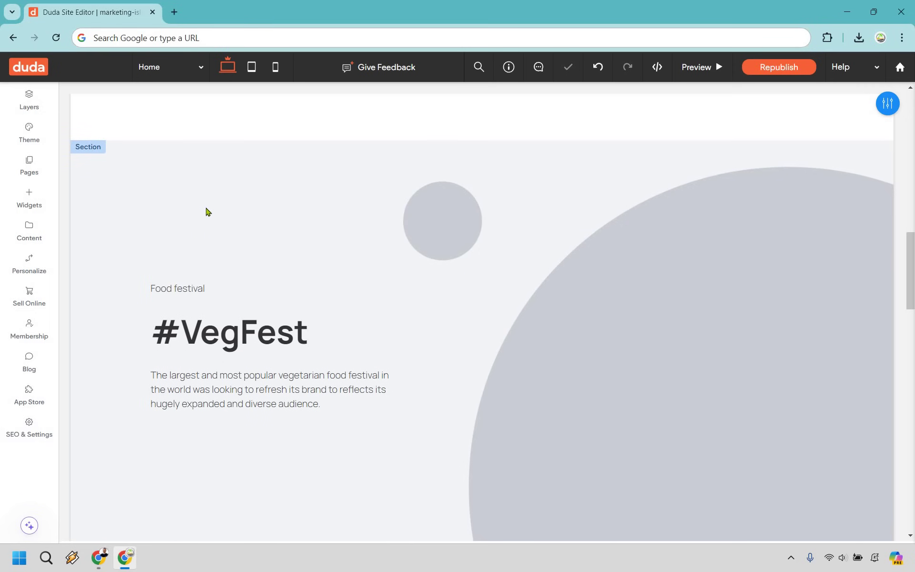
left_click(36, 214)
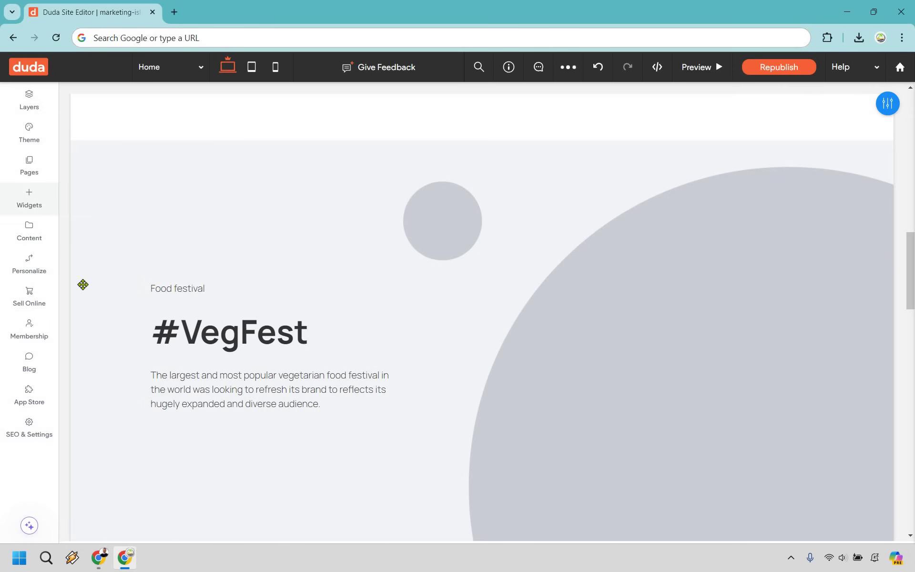
left_click_drag(645, 309, 724, 357)
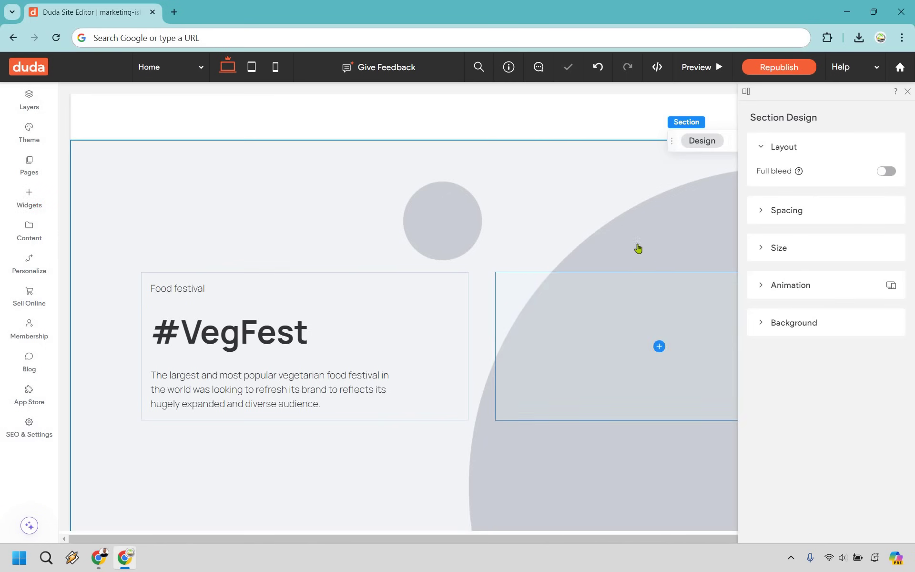
- Search the image library for 'social media' photos for the new image
left_click(565, 238)
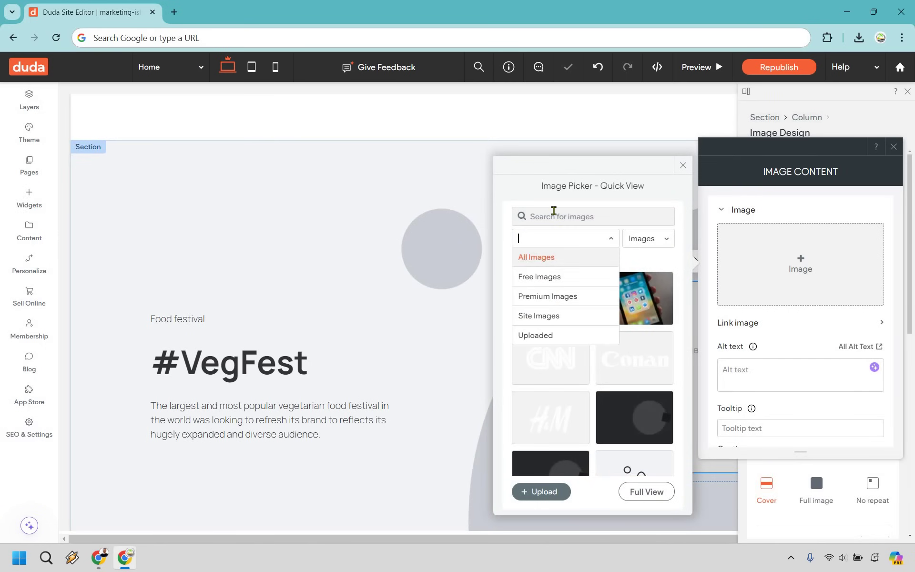
key("Down")
key("Return")
type("social media")
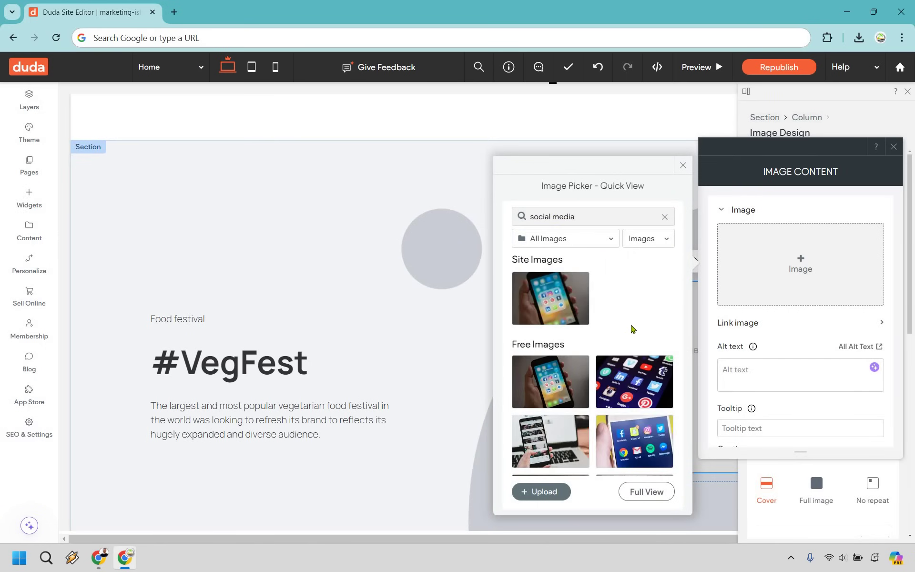
scroll(630, 329, "down", 5)
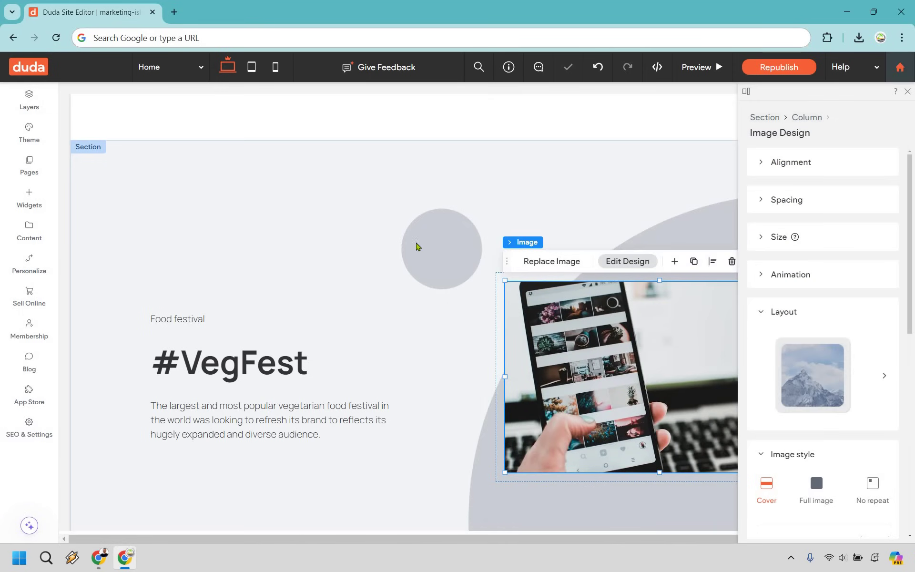
- Replace 'VegFest' in the heading with 'TikTok' and dismiss the Flexbox notice
left_click(272, 362)
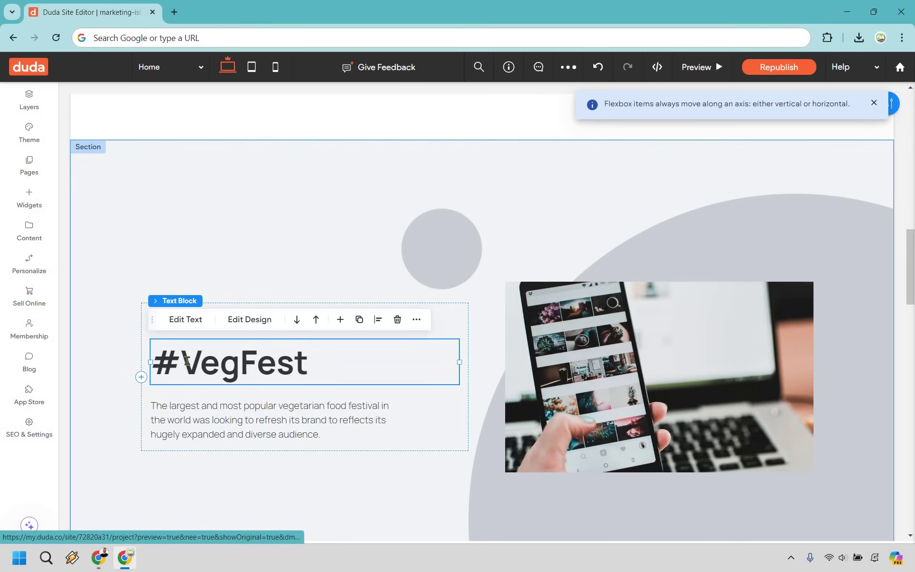
double_click(183, 349)
left_click(262, 361)
double_click(262, 361)
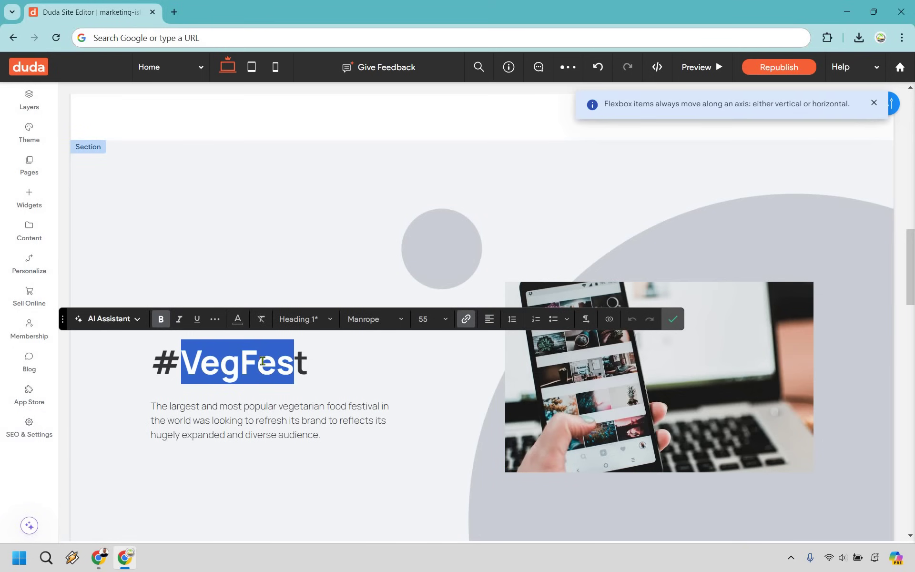
type("TikTok")
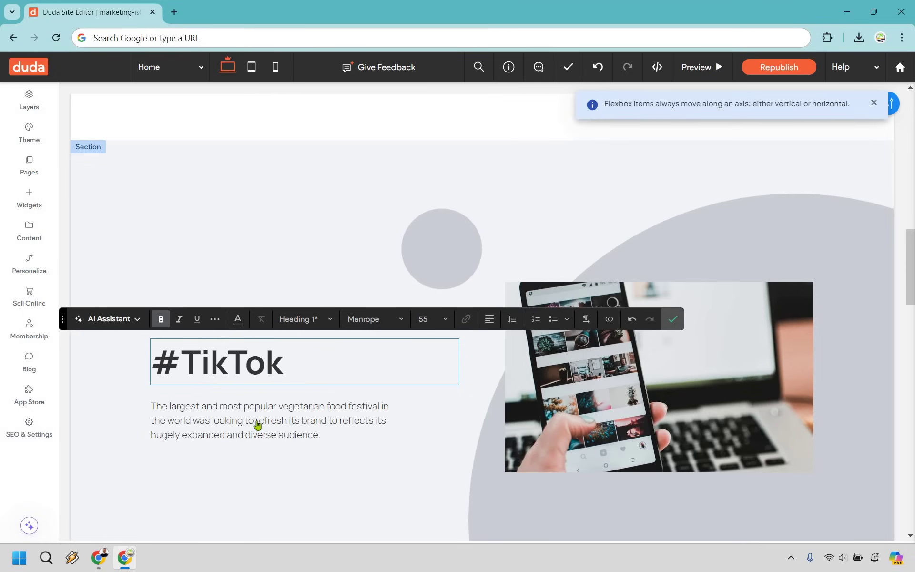
left_click(874, 103)
scroll(838, 250, "down", 7)
scroll(837, 248, "down", 2)
scroll(832, 234, "up", 1)
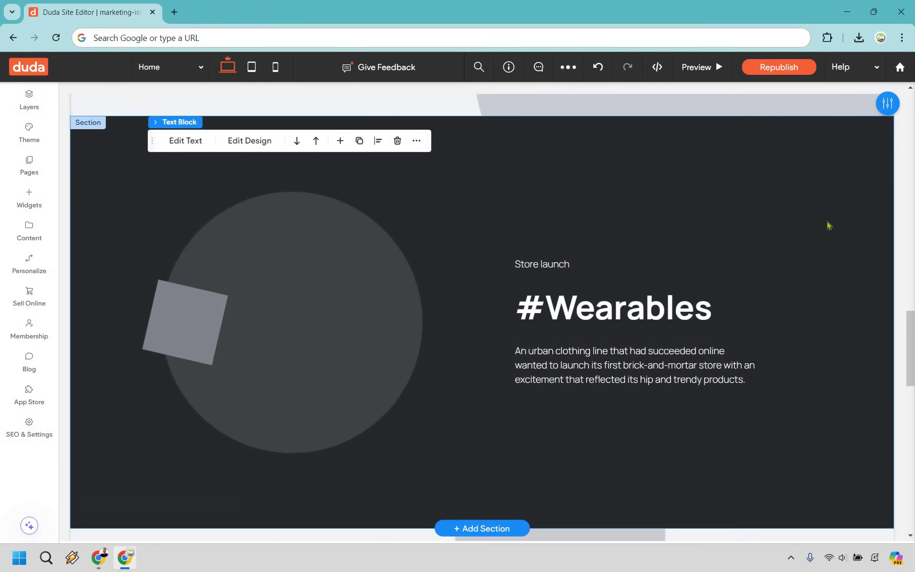
- Delete the #Wearables section and save the site
left_click(848, 229)
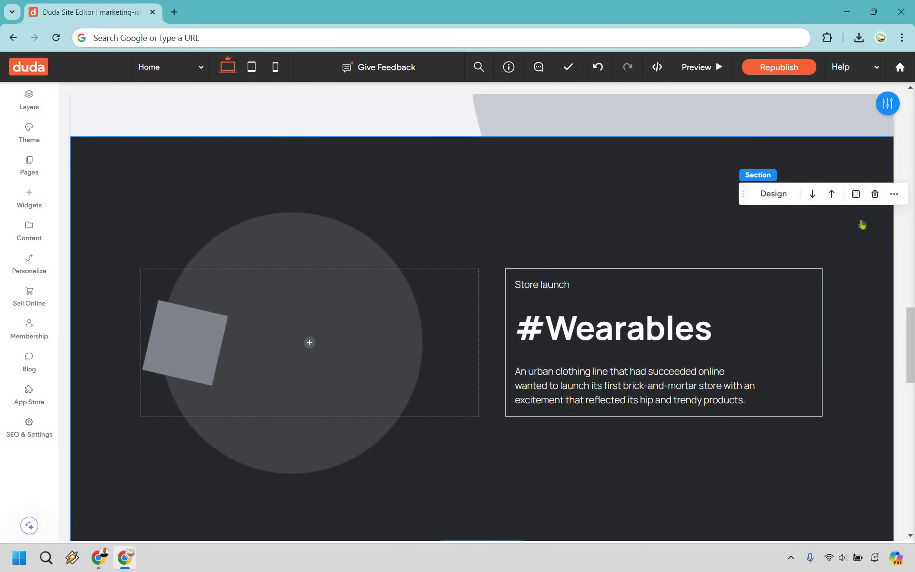
left_click(875, 195)
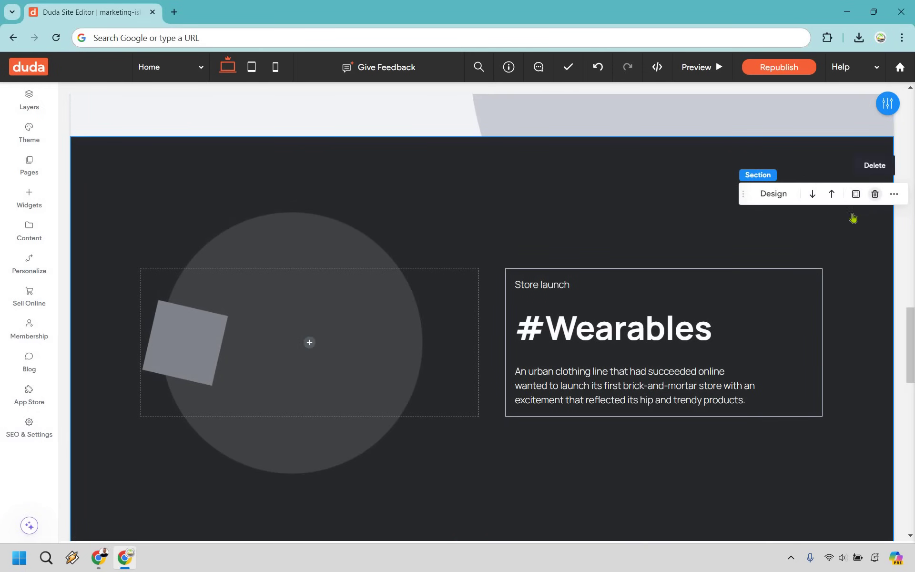
scroll(662, 97, "up", 2)
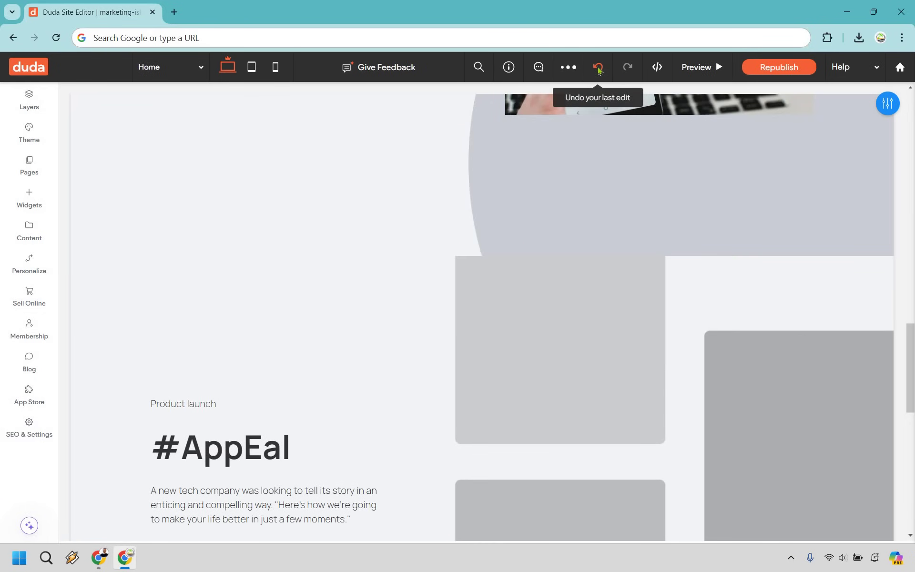
left_click(599, 70)
scroll(761, 184, "down", 7)
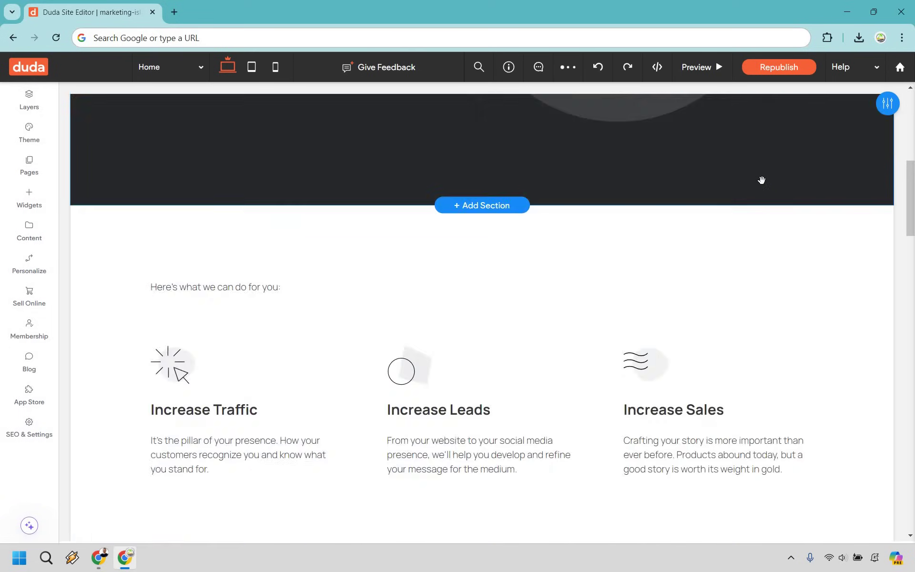
scroll(762, 180, "down", 15)
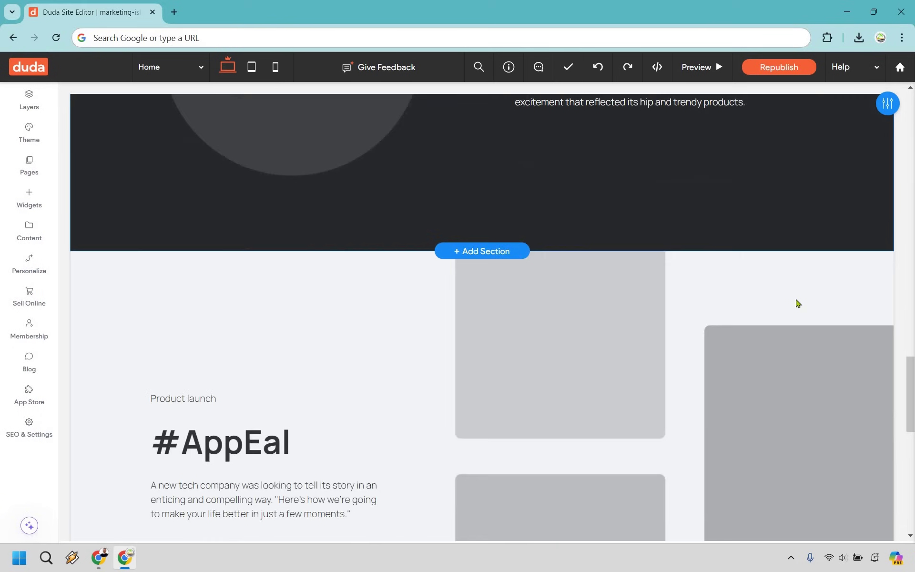
scroll(799, 303, "up", 7)
left_click(873, 285)
left_click(874, 281)
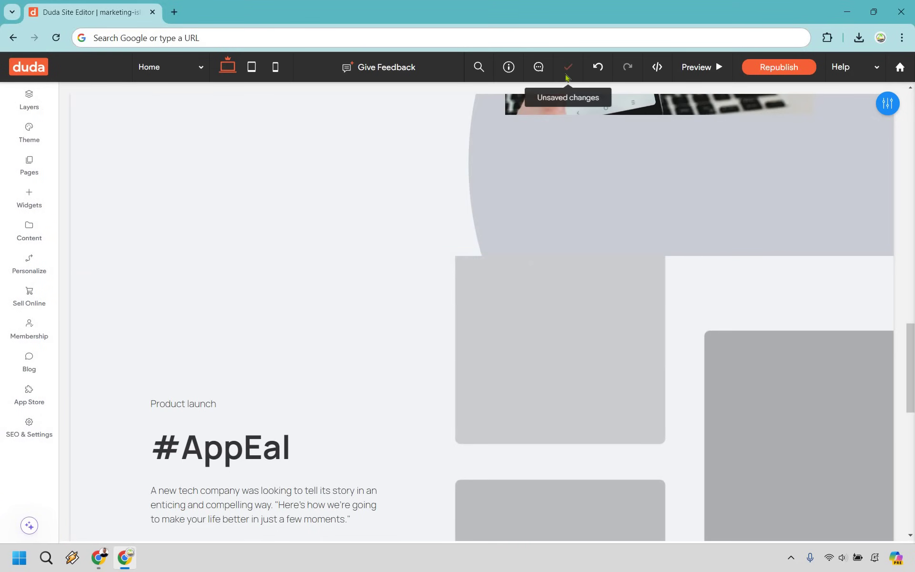
left_click(568, 71)
- Delete the #AppEal section from the home page
scroll(828, 224, "down", 4)
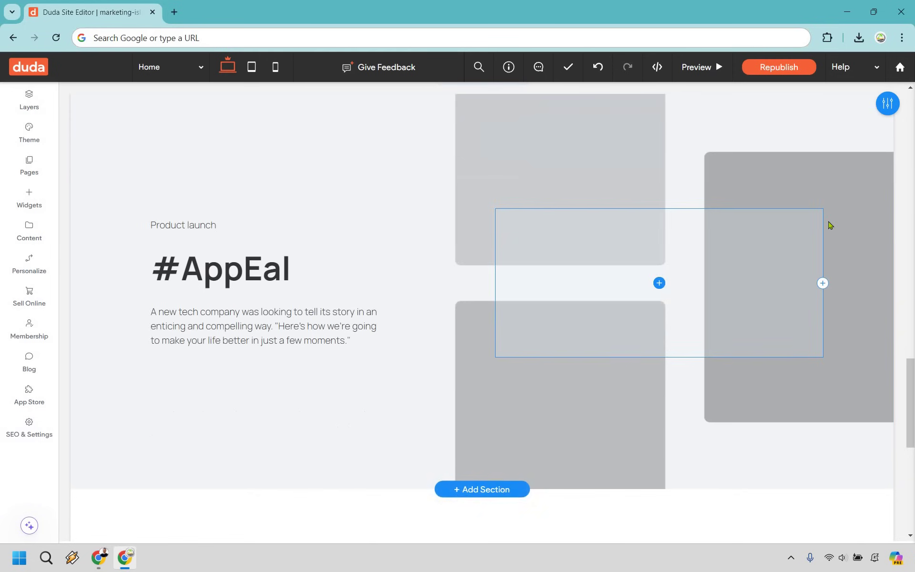
scroll(830, 225, "up", 2)
left_click(867, 203)
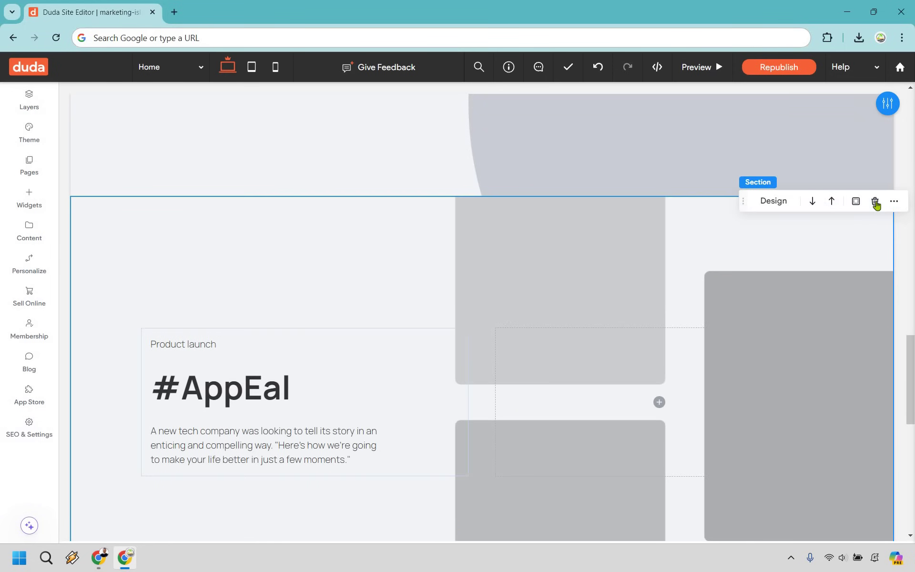
left_click(875, 203)
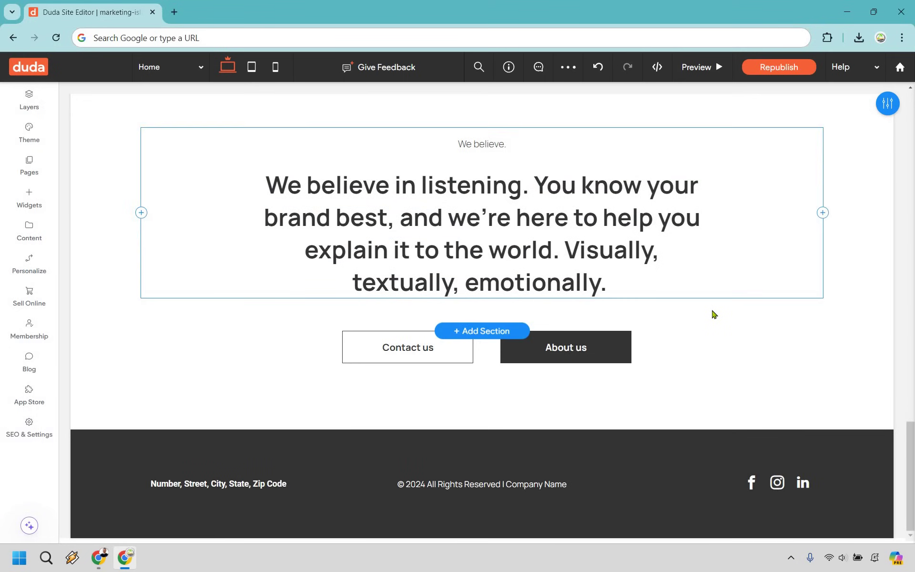
scroll(714, 315, "up", 20)
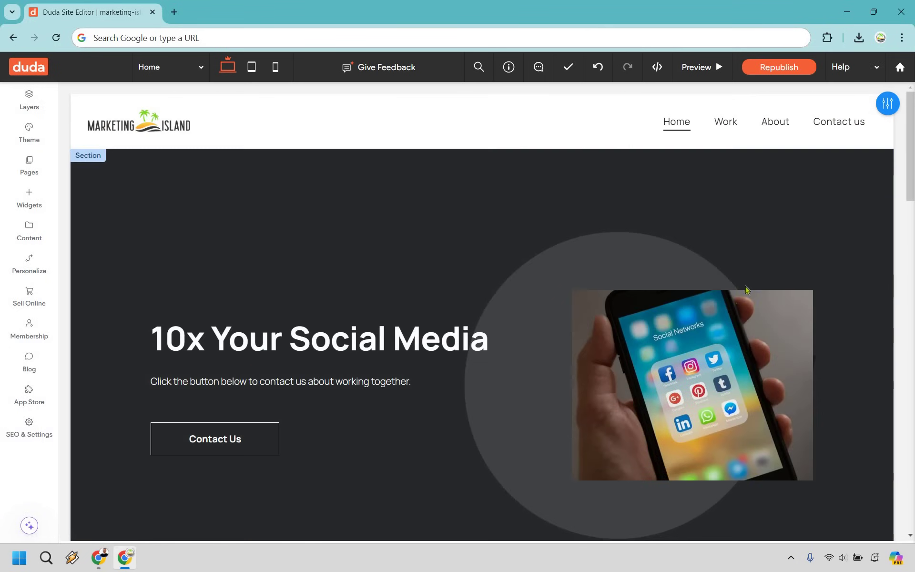
- Paste 'We are all about getting you results.' over the 'We believe' heading
scroll(747, 289, "down", 20)
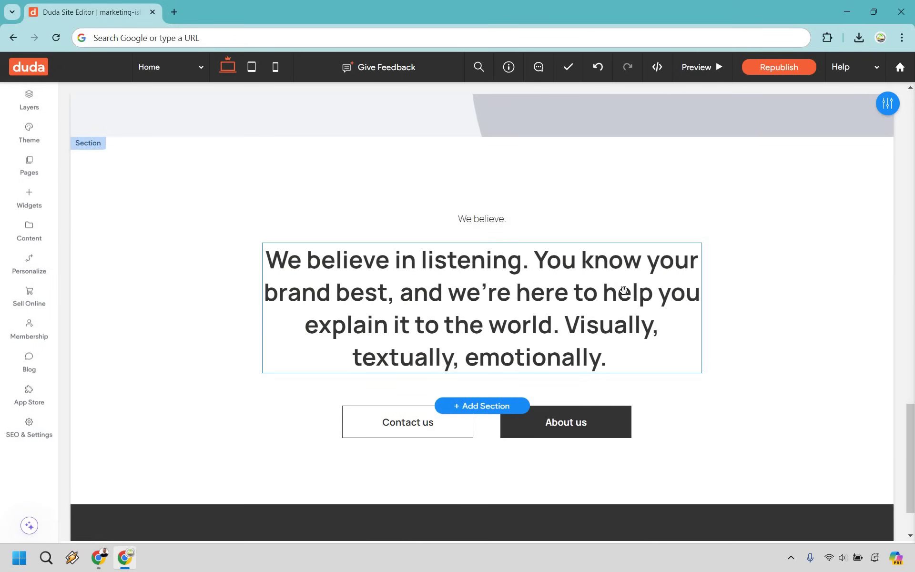
double_click(527, 300)
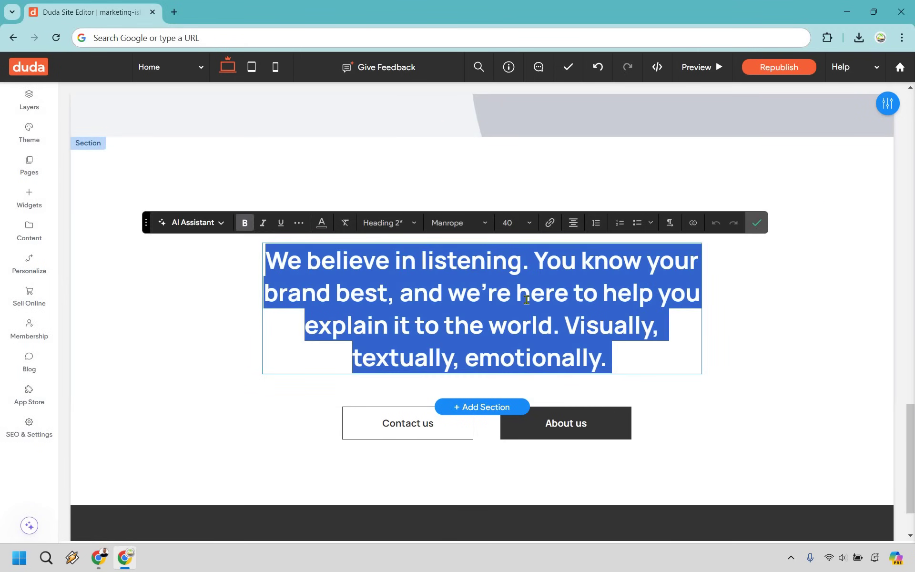
type("We are all about getting you results.")
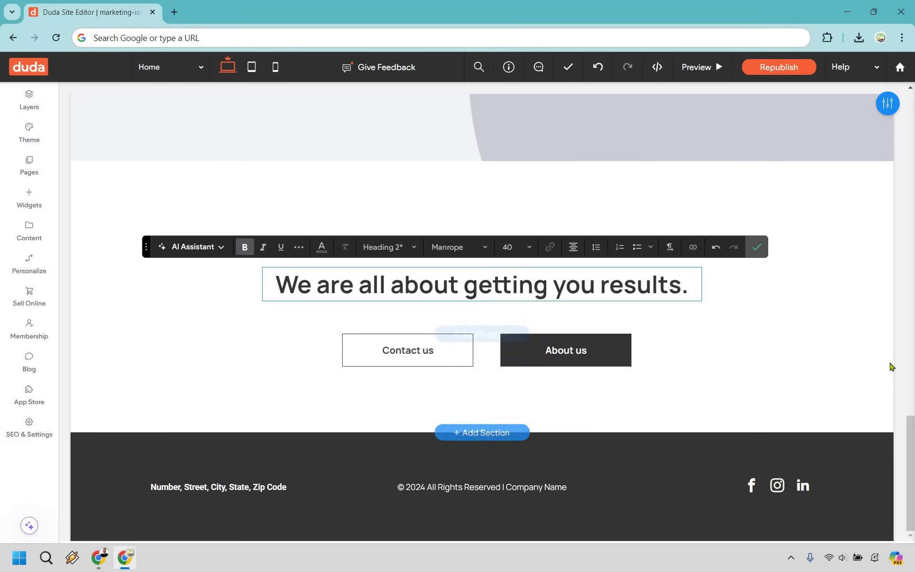
left_click(879, 349)
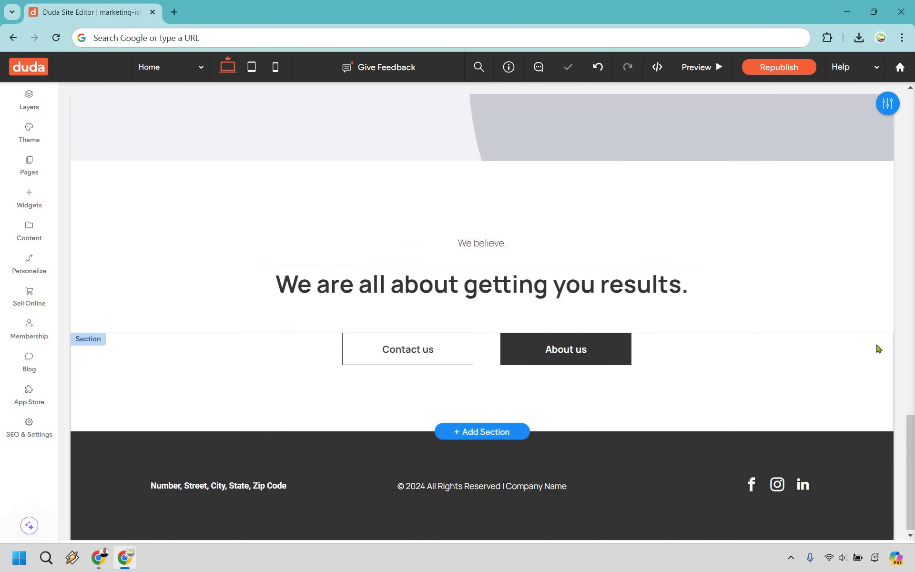
- Set the Contact us button's link type to Email address with the business email
left_click(416, 349)
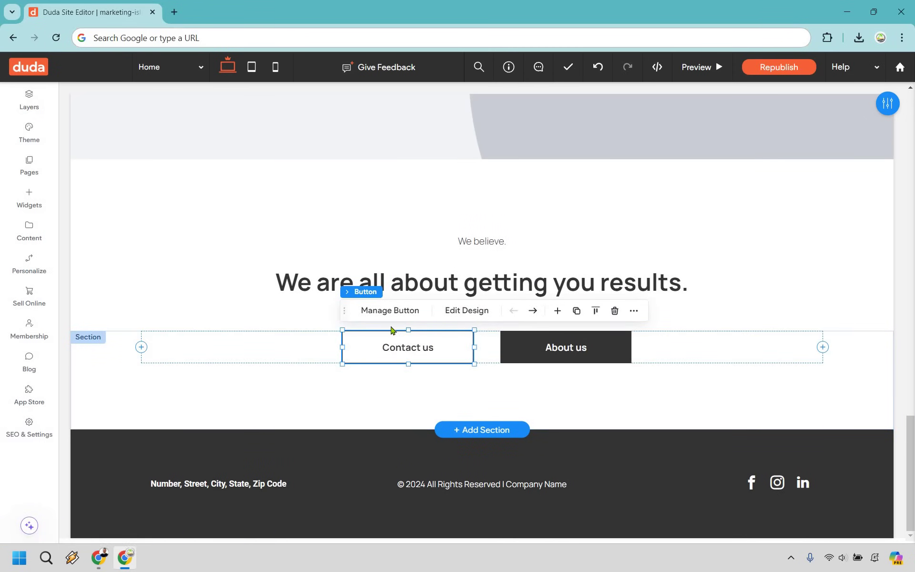
left_click(398, 311)
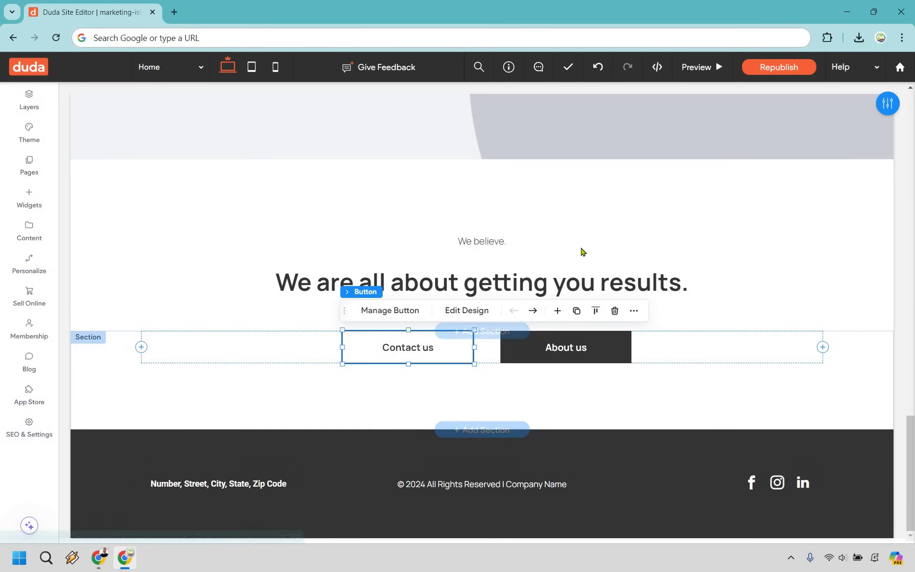
scroll(760, 324, "down", 1)
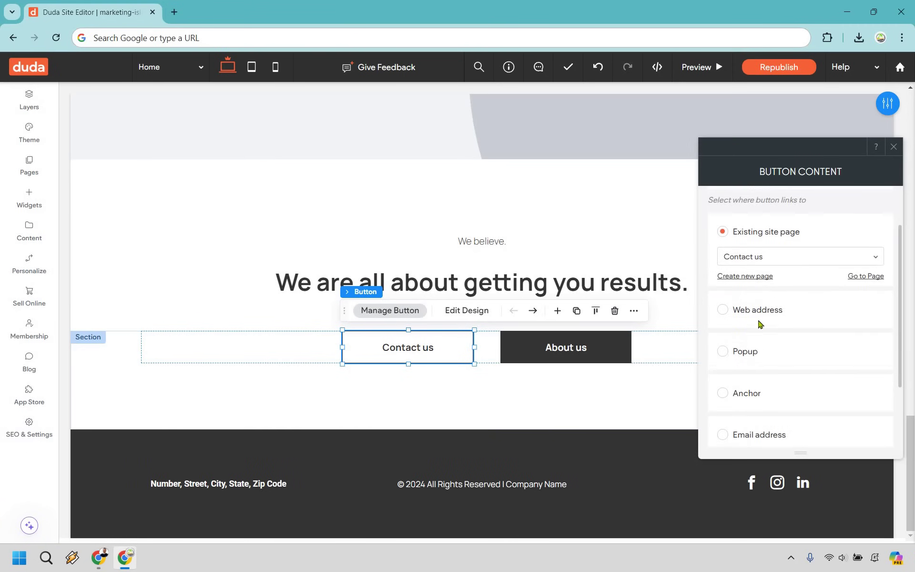
scroll(752, 339, "down", 2)
left_click(748, 347)
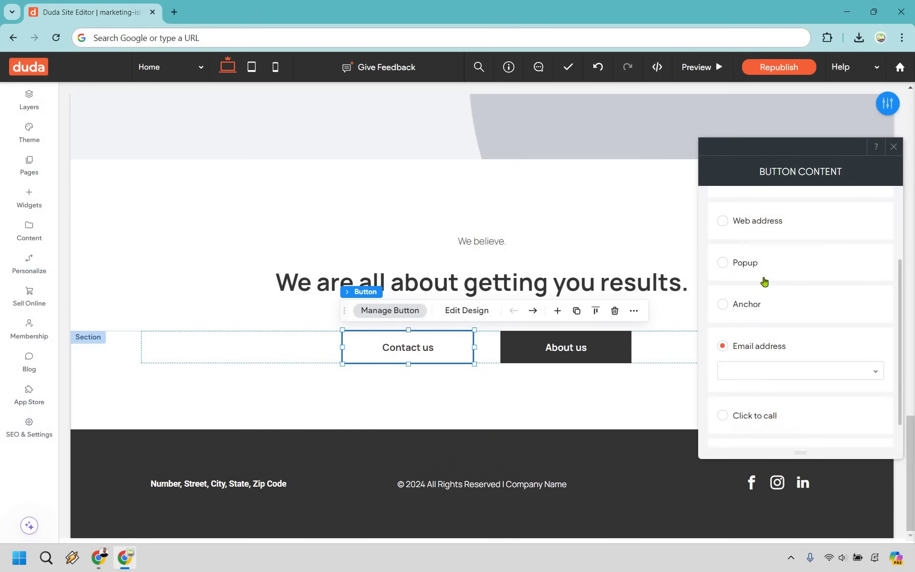
scroll(780, 341, "up", 1)
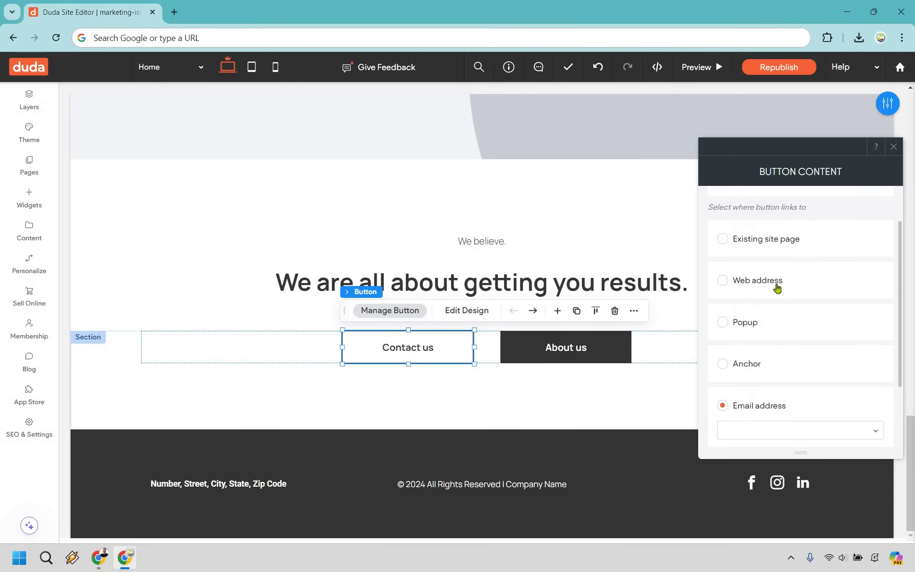
scroll(774, 342, "down", 2)
left_click(775, 340)
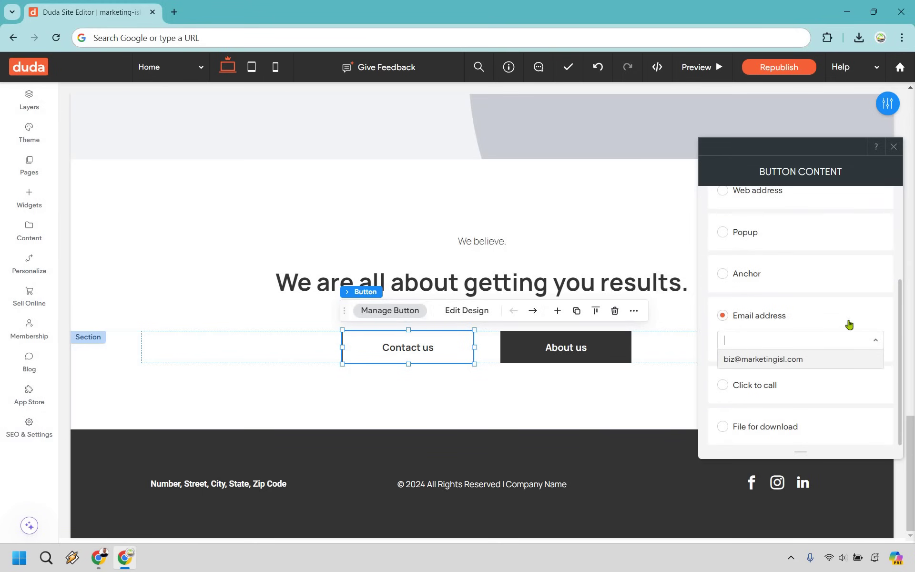
key("Return")
key("Escape")
scroll(775, 361, "up", 15)
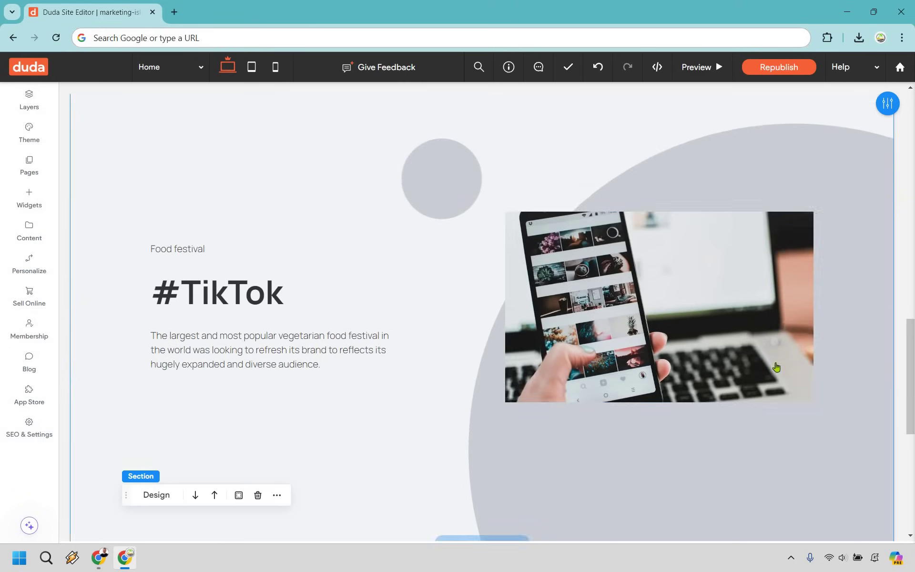
scroll(775, 361, "up", 3)
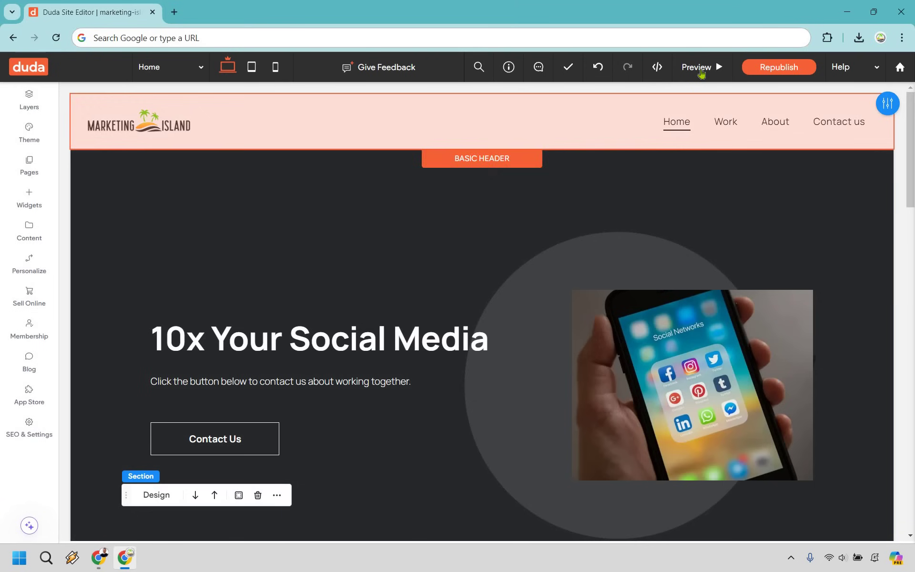
- Preview the home page and scroll through it as a visitor would
left_click(701, 72)
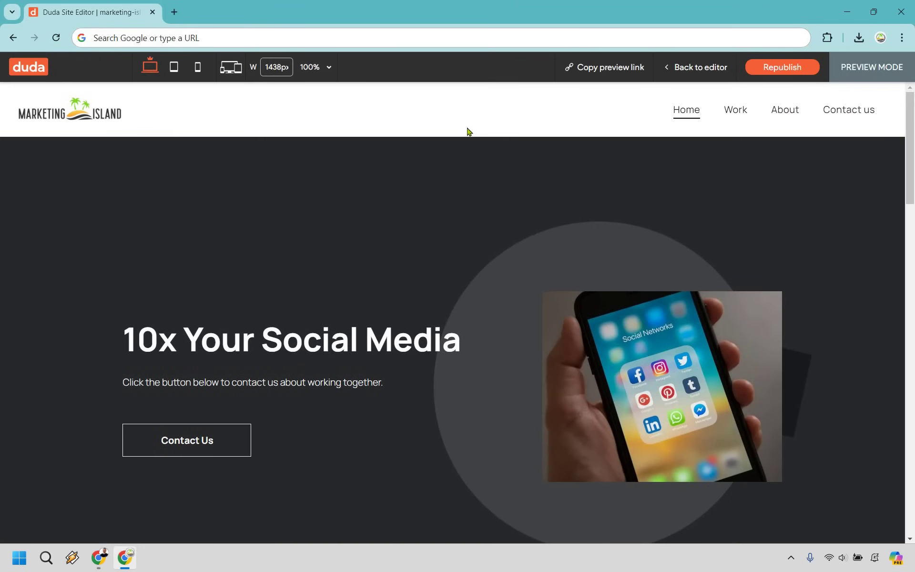
scroll(218, 323, "down", 3)
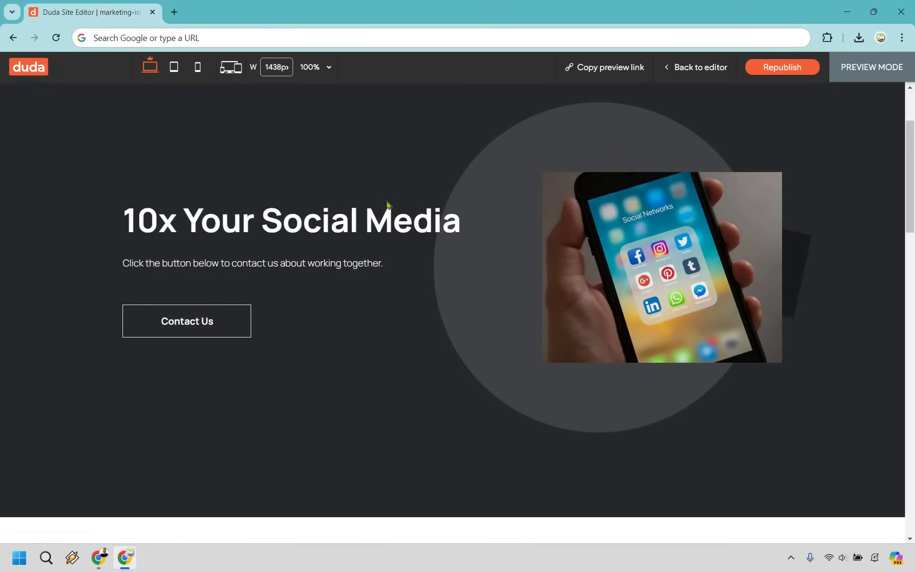
scroll(395, 194, "down", 5)
scroll(244, 156, "down", 4)
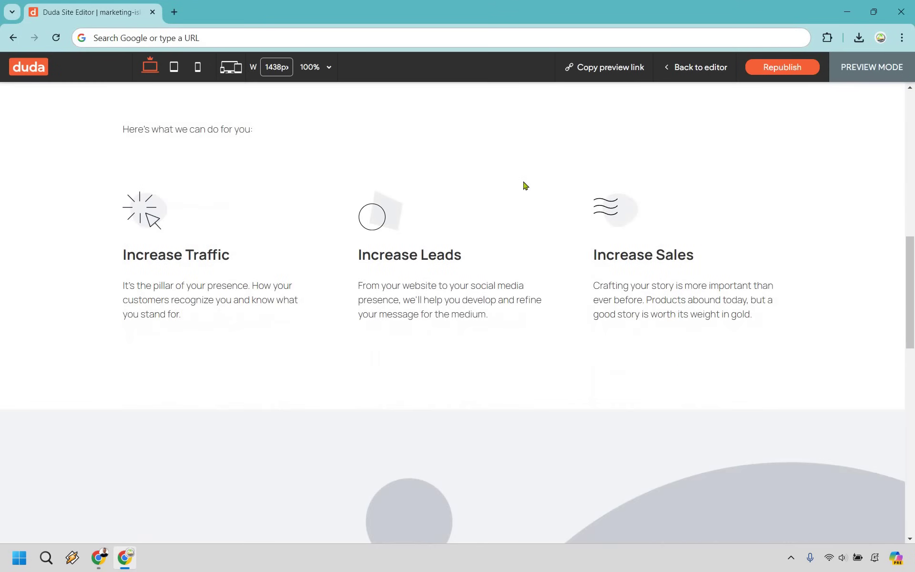
scroll(623, 298, "down", 8)
scroll(446, 281, "up", 2)
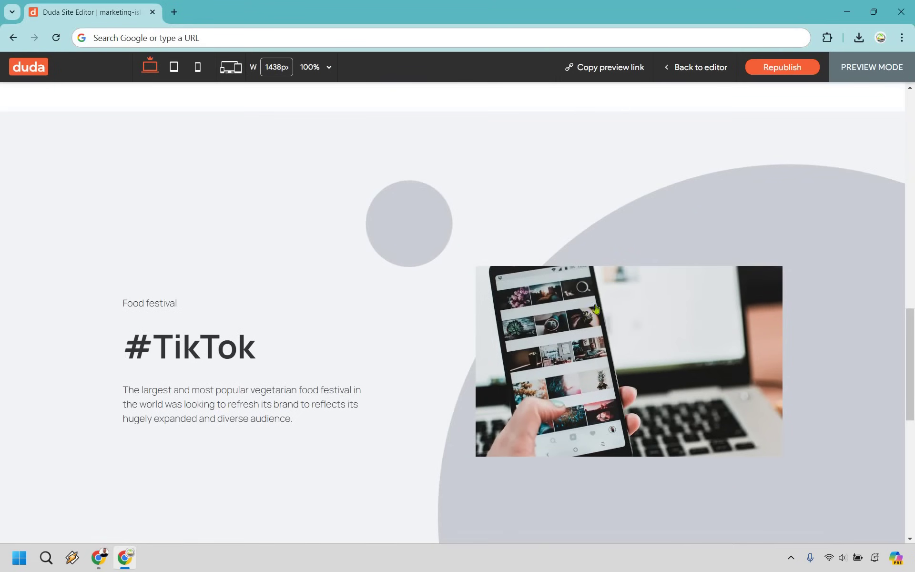
scroll(473, 203, "down", 9)
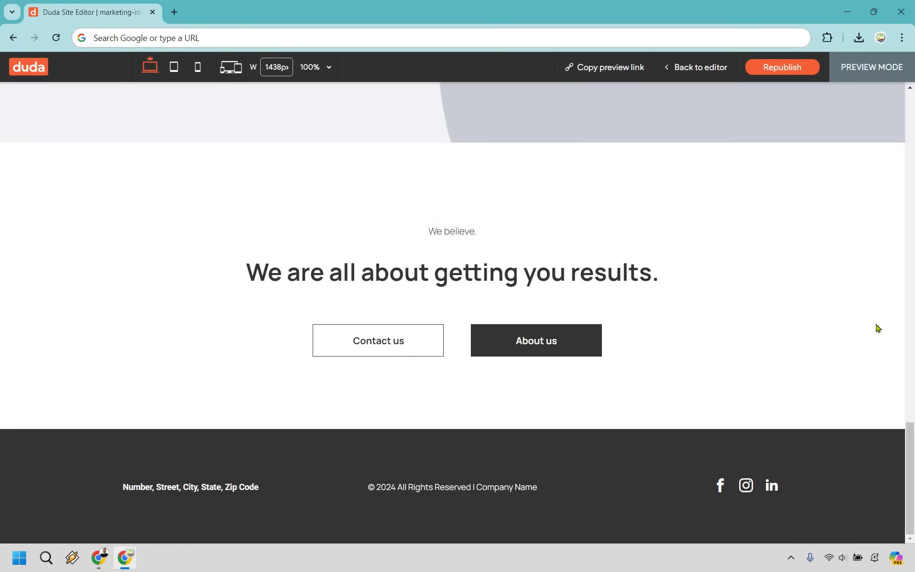
scroll(878, 328, "up", 3)
scroll(880, 340, "up", 20)
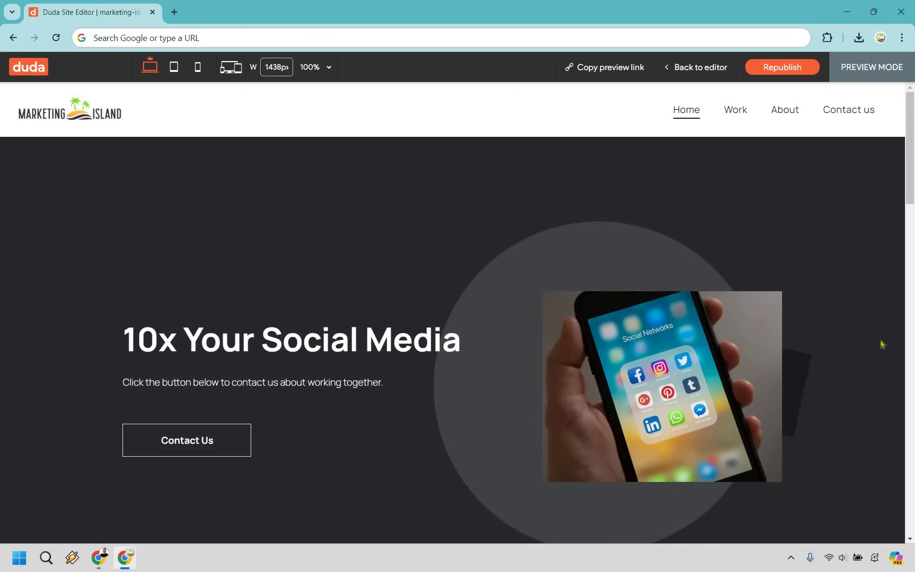
- Leave the preview and open the Work page from the Pages list
key("Escape")
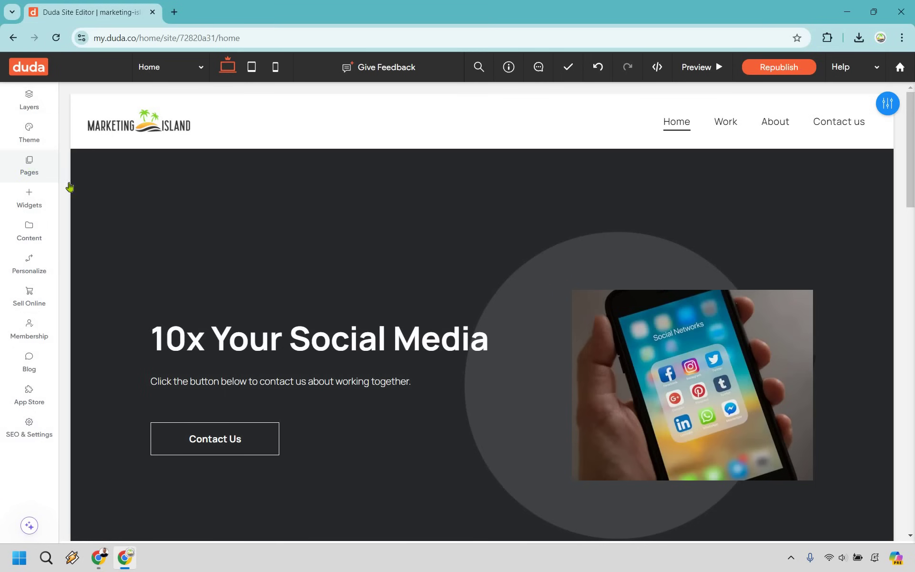
left_click(30, 166)
left_click(143, 267)
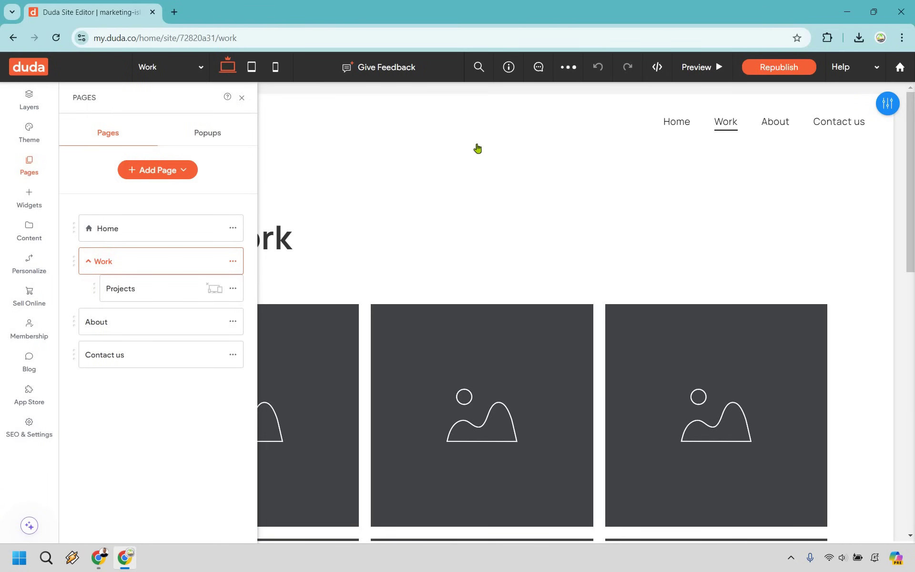
- Scroll to the Our work photo gallery and select it
scroll(264, 253, "down", 3)
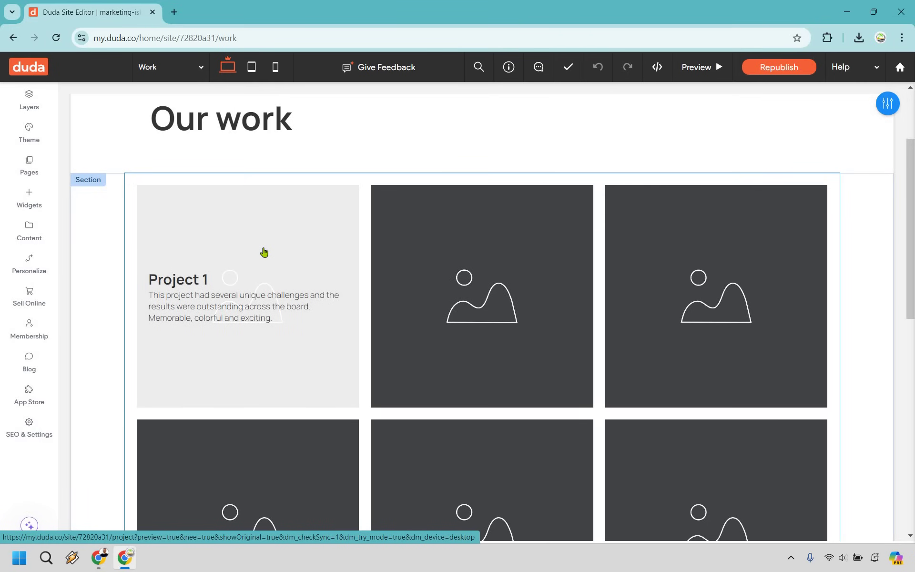
left_click(264, 252)
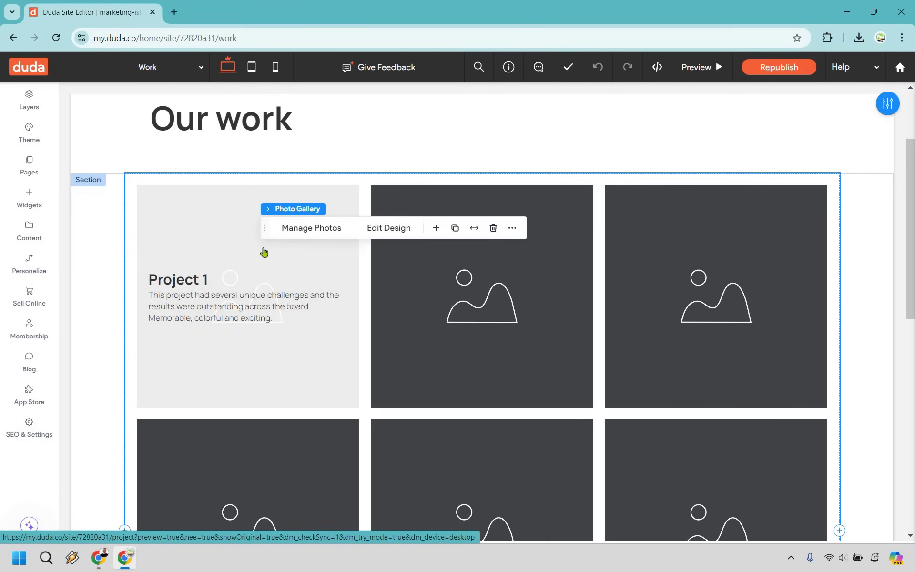
- Replace the first gallery image with a free 'social media' phone photo
left_click(309, 231)
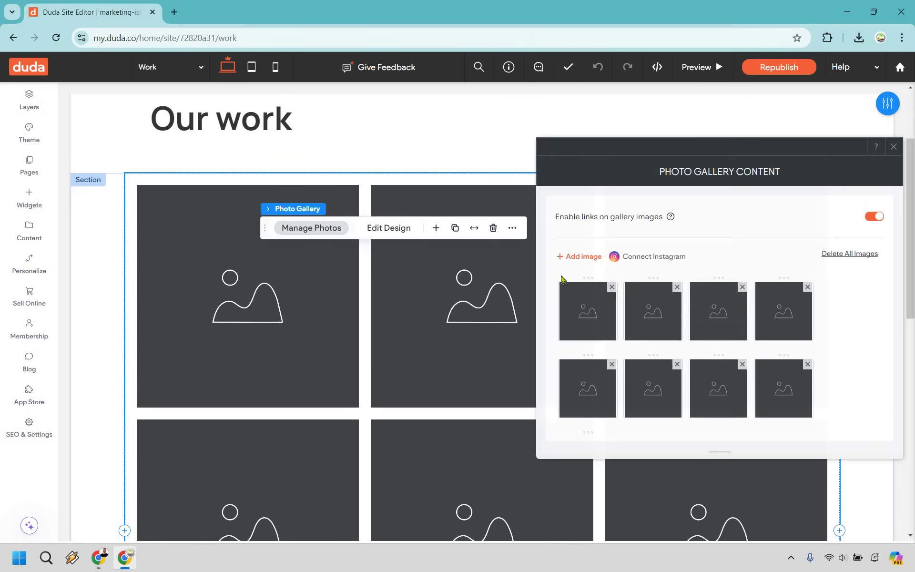
left_click(595, 311)
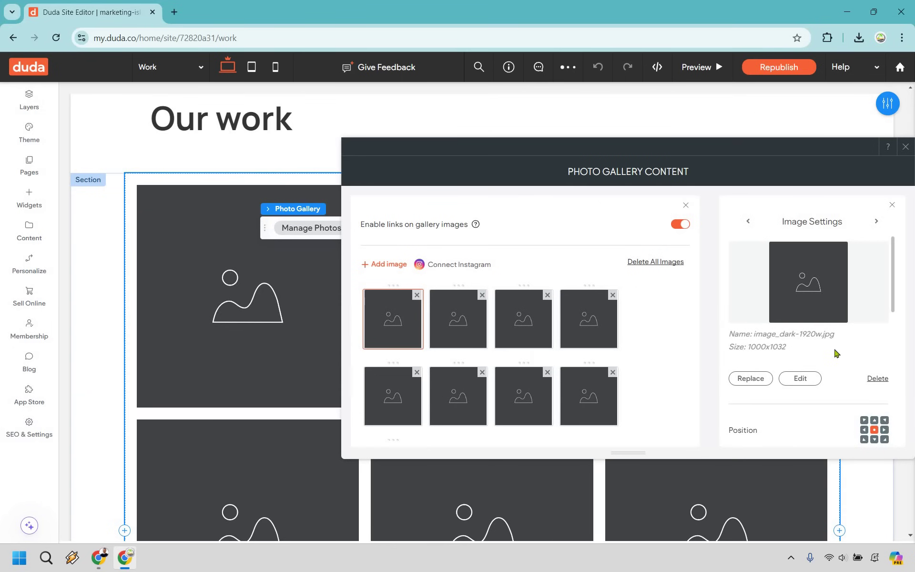
left_click(790, 276)
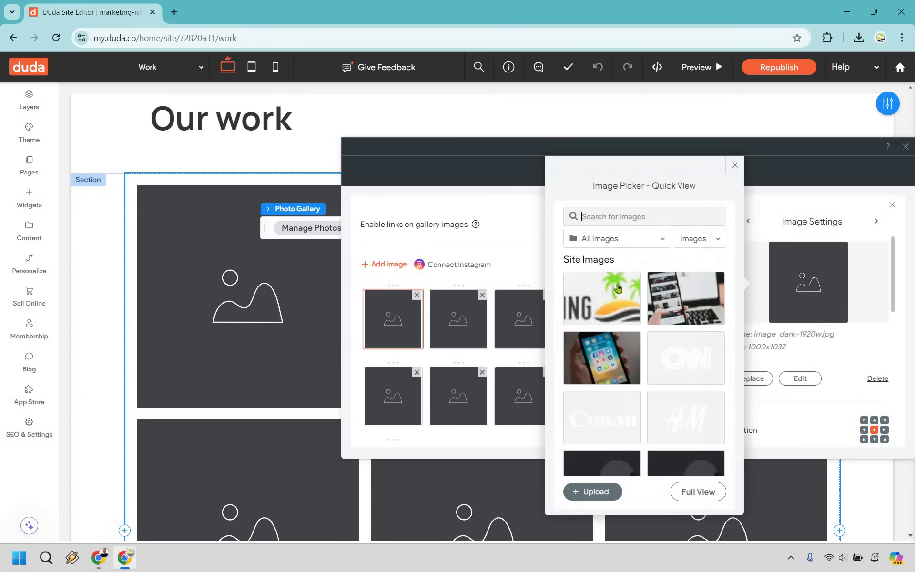
left_click(601, 239)
key("Down")
key("Return")
left_click(602, 216)
type("social media")
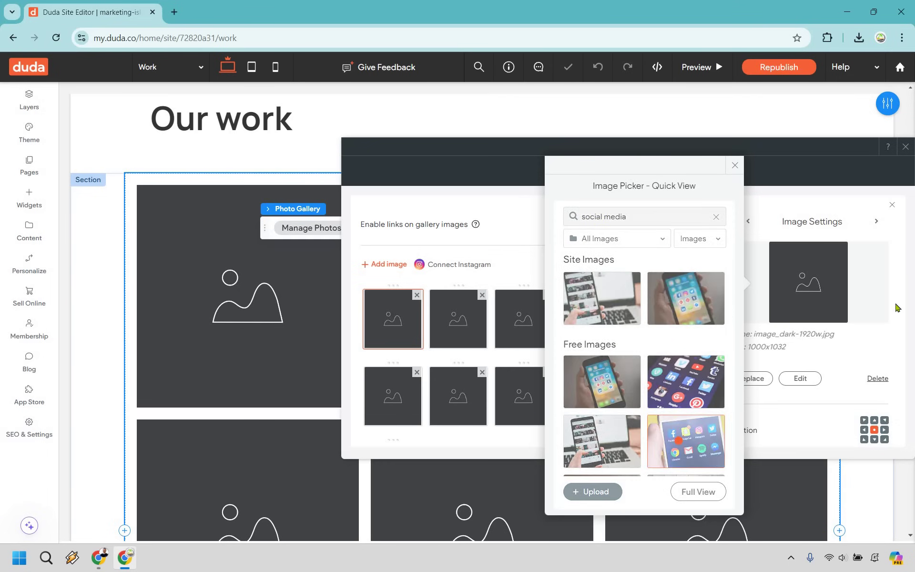
left_click(686, 442)
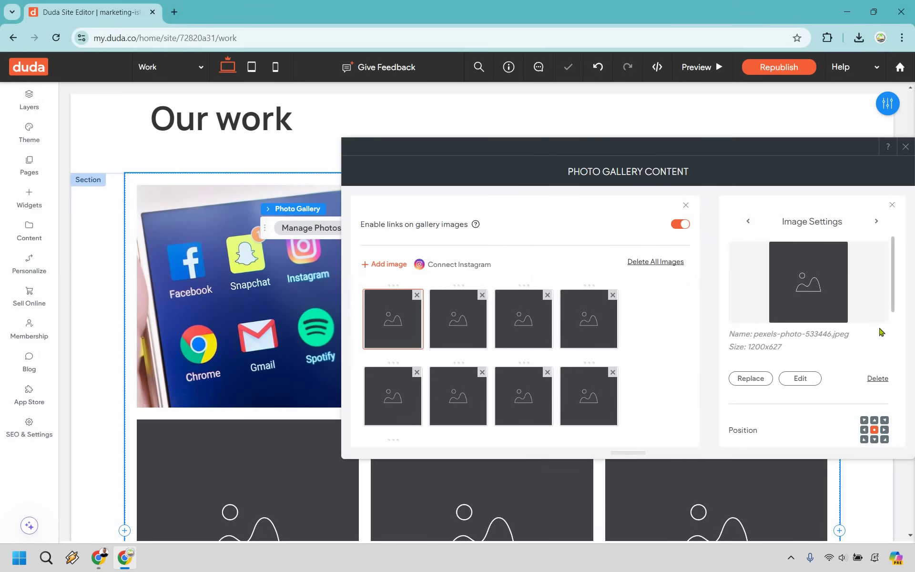
- Fill the Project 2 gallery image with a free social media apps photo
left_click(459, 316)
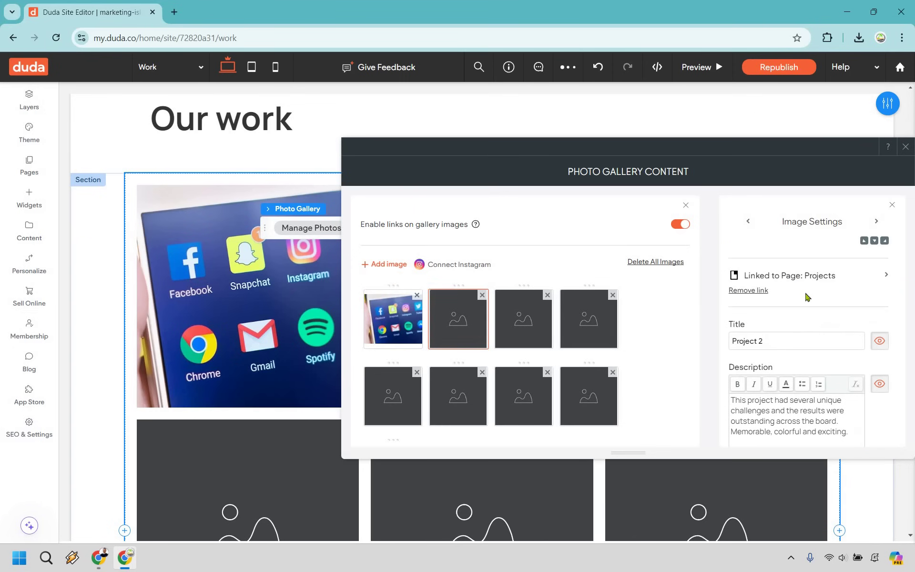
scroll(744, 376, "up", 5)
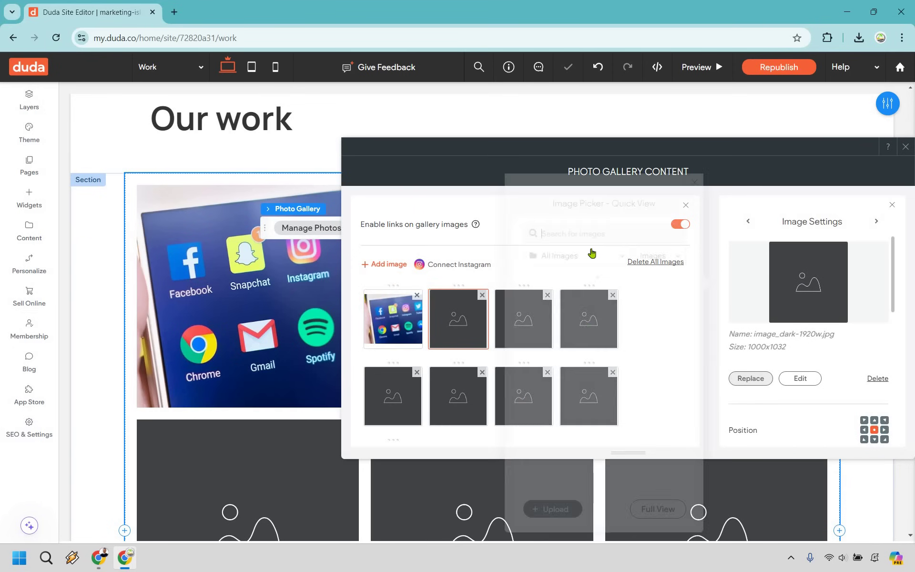
key("Down")
key("Return")
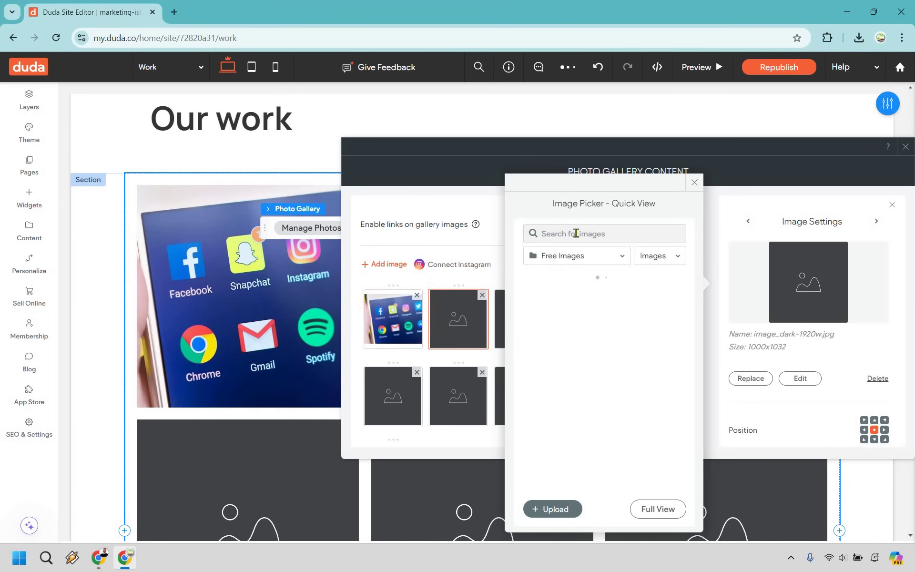
left_click(576, 234)
type("so")
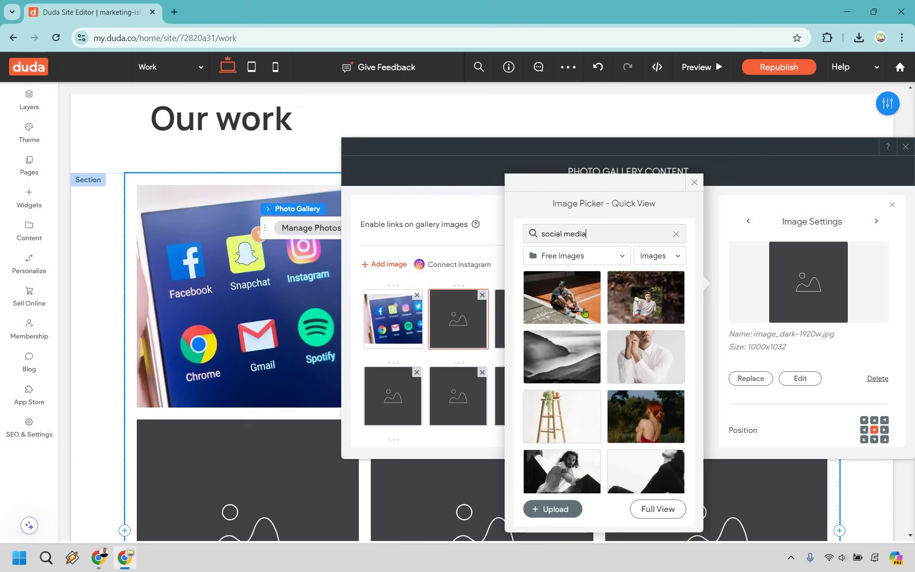
type("cial media")
key("Return")
scroll(555, 401, "down", 5)
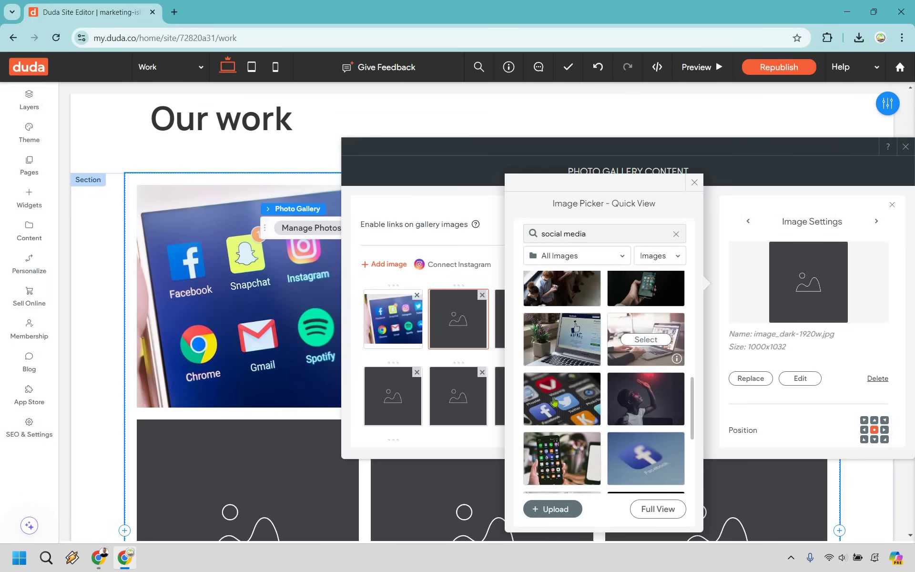
left_click(562, 398)
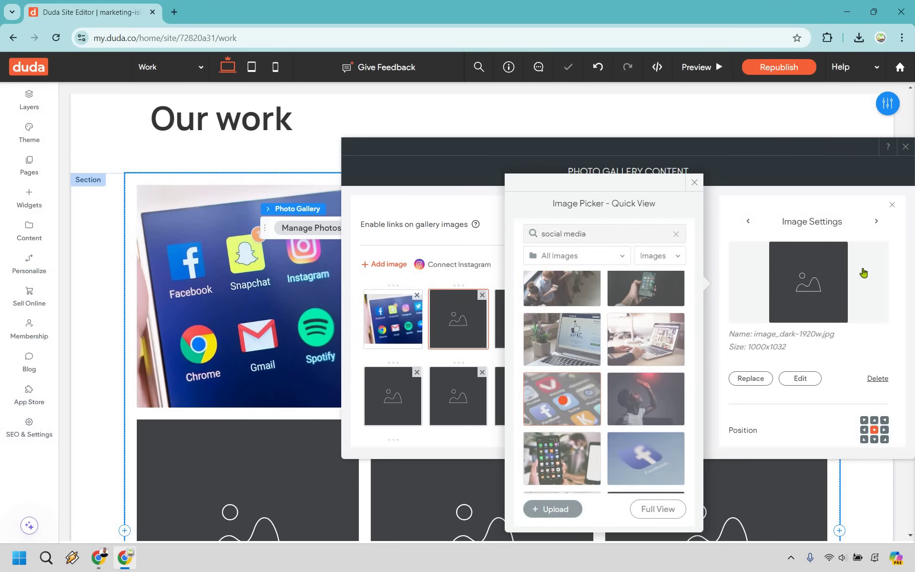
scroll(810, 285, "down", 5)
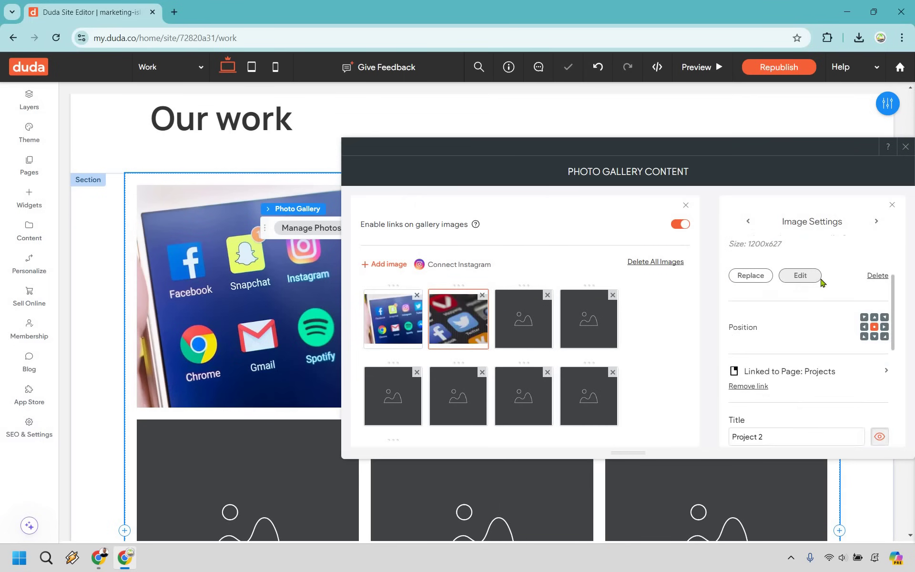
scroll(811, 317, "down", 1)
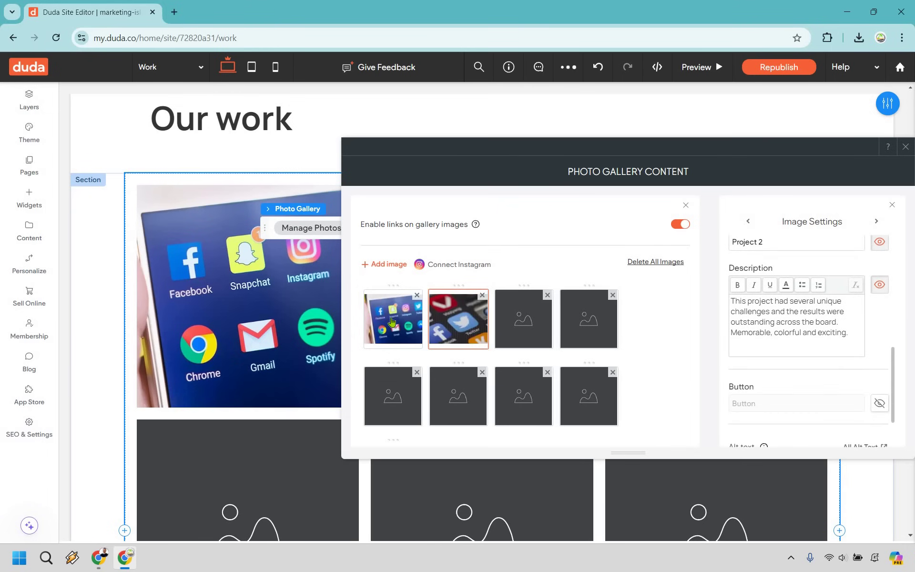
scroll(786, 305, "up", 6)
left_click(748, 220)
scroll(805, 367, "down", 2)
- Replace the Project 1 description with 'Here's how we got person X amazing results.'
triple_click(805, 367)
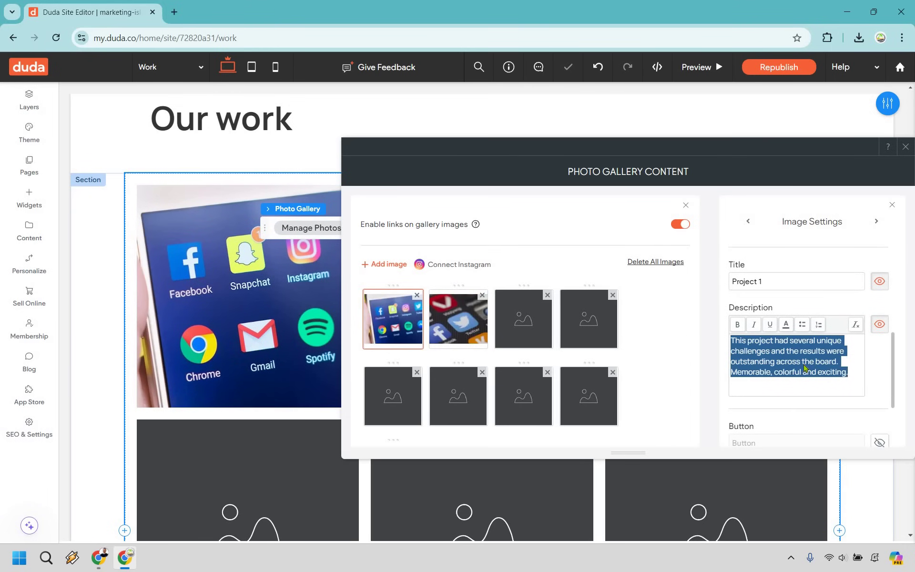
type("H")
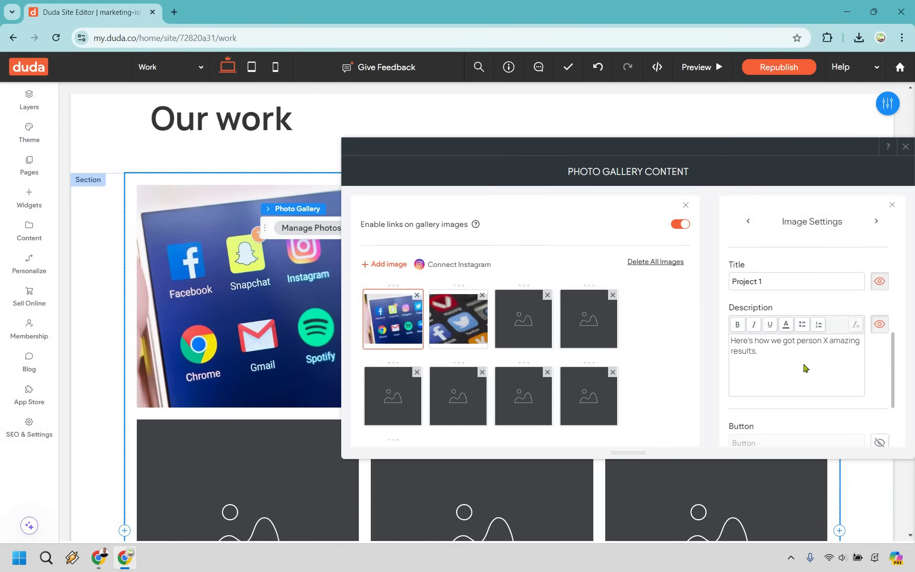
scroll(786, 343, "down", 1)
scroll(727, 338, "up", 5)
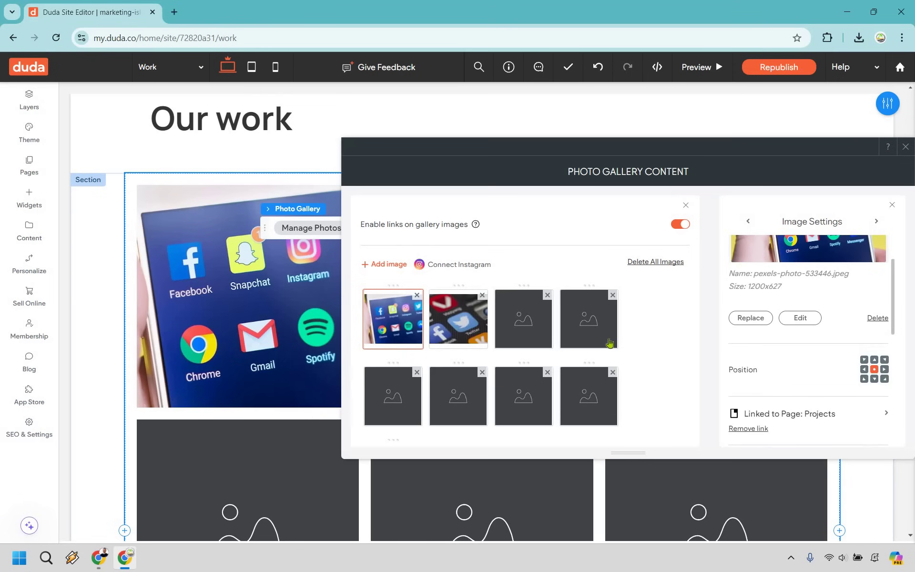
scroll(409, 376, "down", 2)
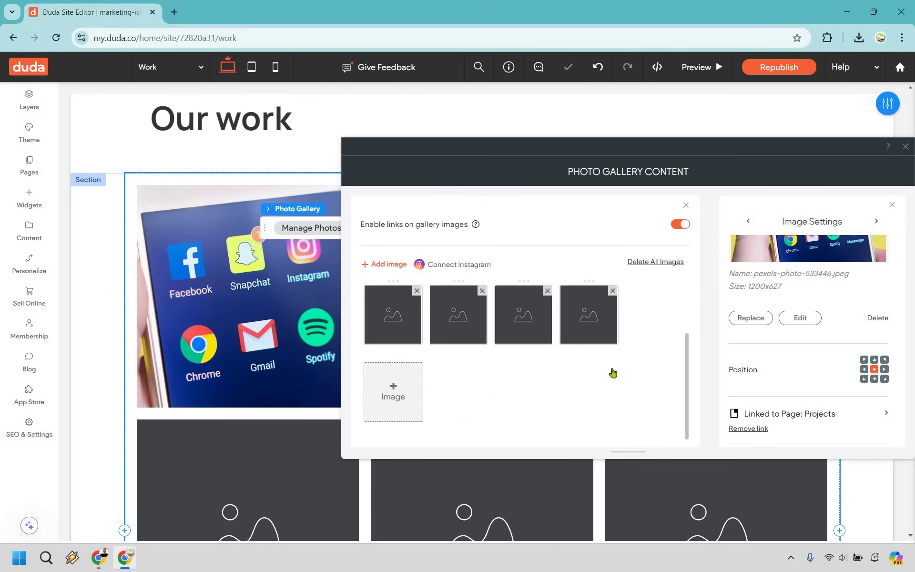
- Delete two more placeholder tiles, leaving two photos and four placeholders, and close the gallery editor
left_click(614, 372)
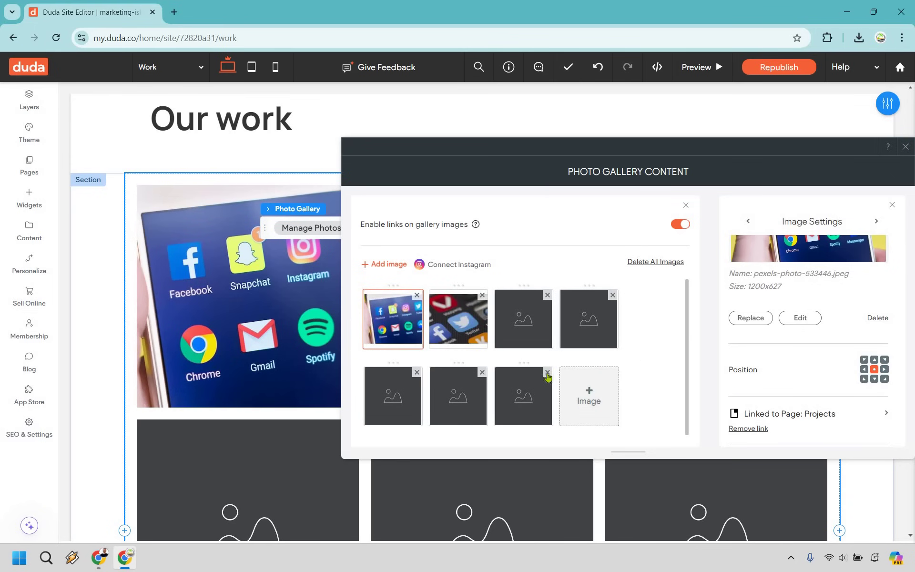
left_click(547, 375)
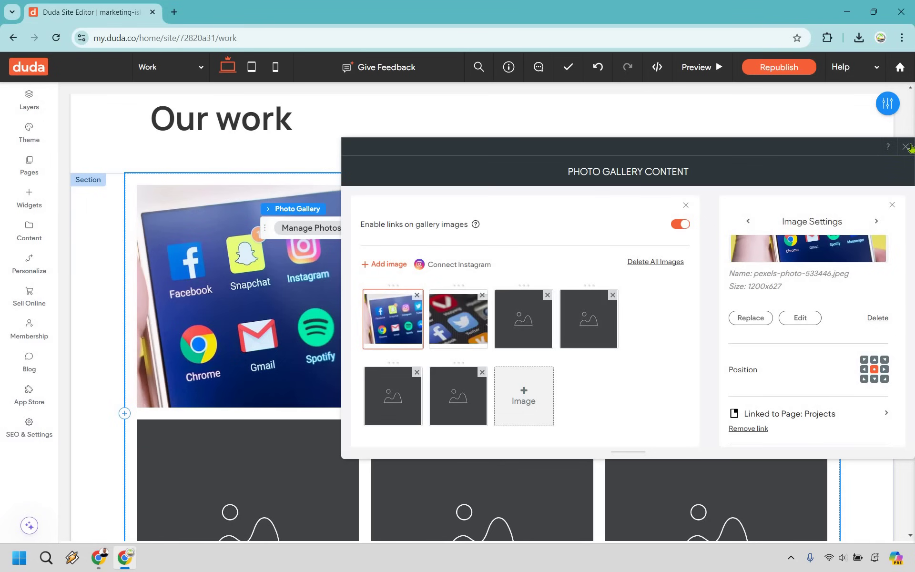
key("Escape")
scroll(858, 259, "down", 8)
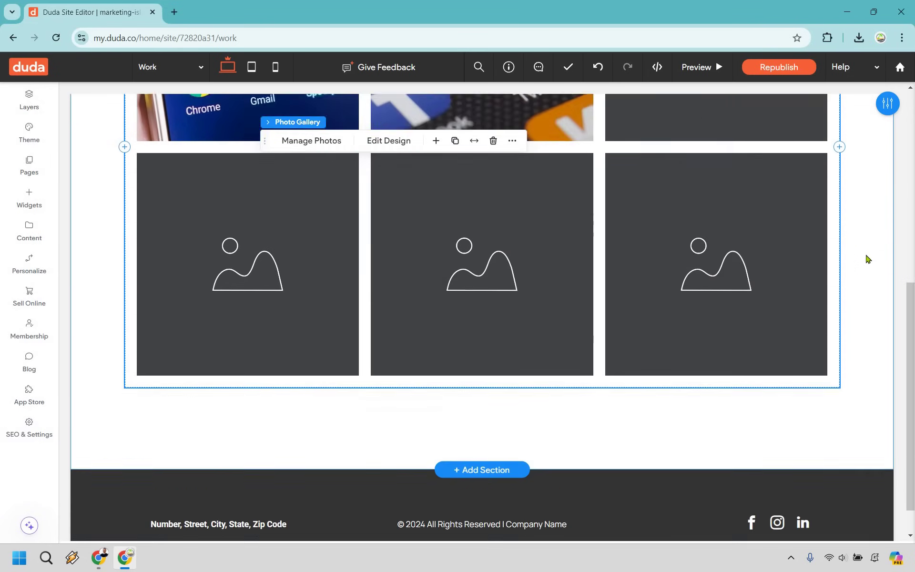
scroll(895, 254, "up", 8)
scroll(892, 248, "up", 3)
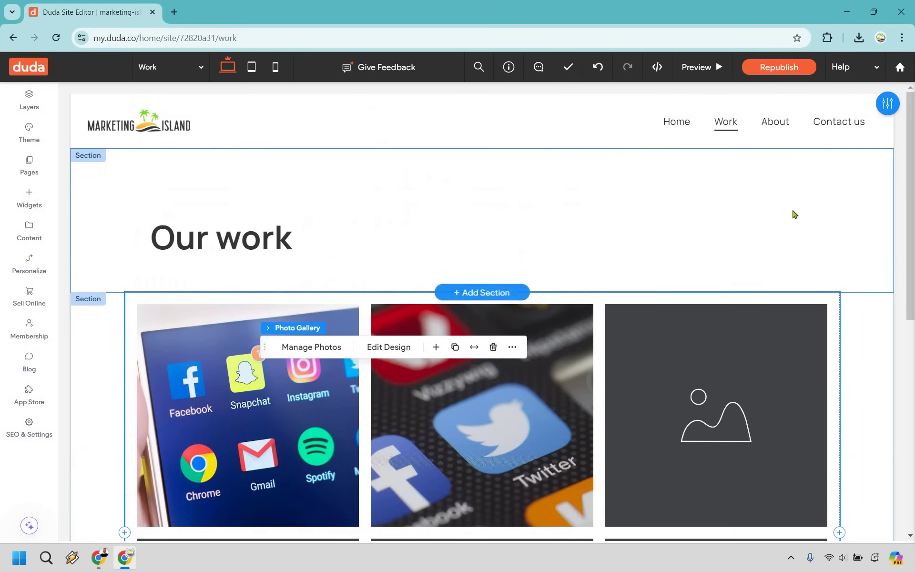
- Preview the Work page, scroll through its six-tile project gallery, and go back to the editor
left_click(691, 75)
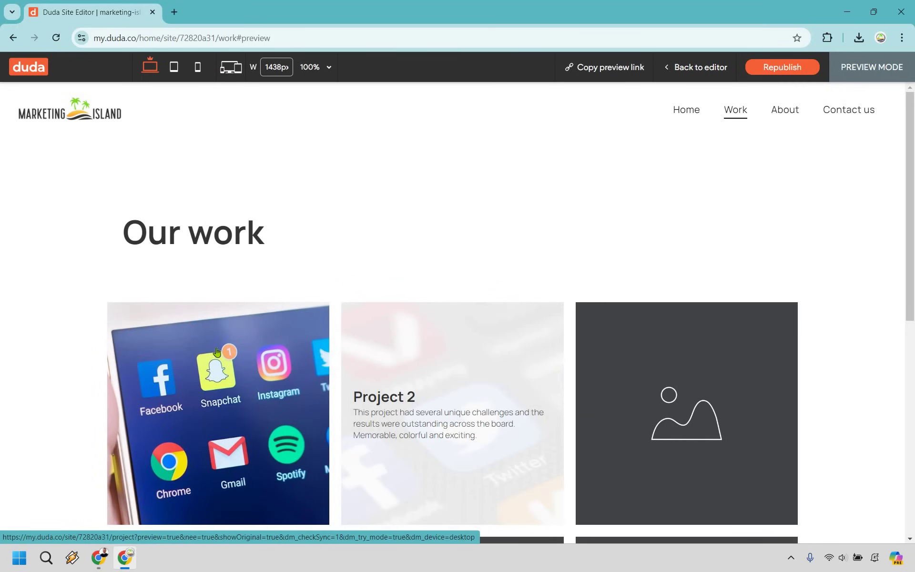
scroll(691, 394, "down", 3)
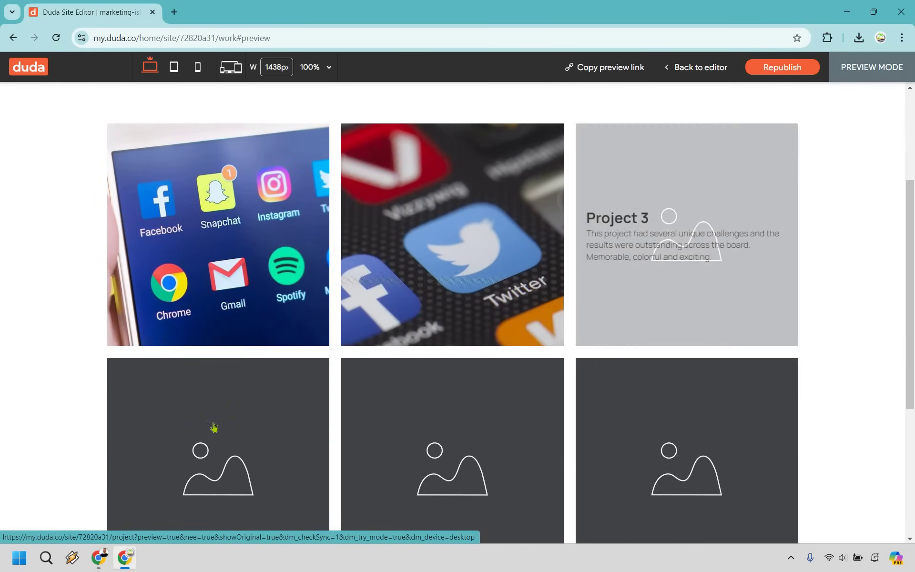
scroll(827, 260, "down", 4)
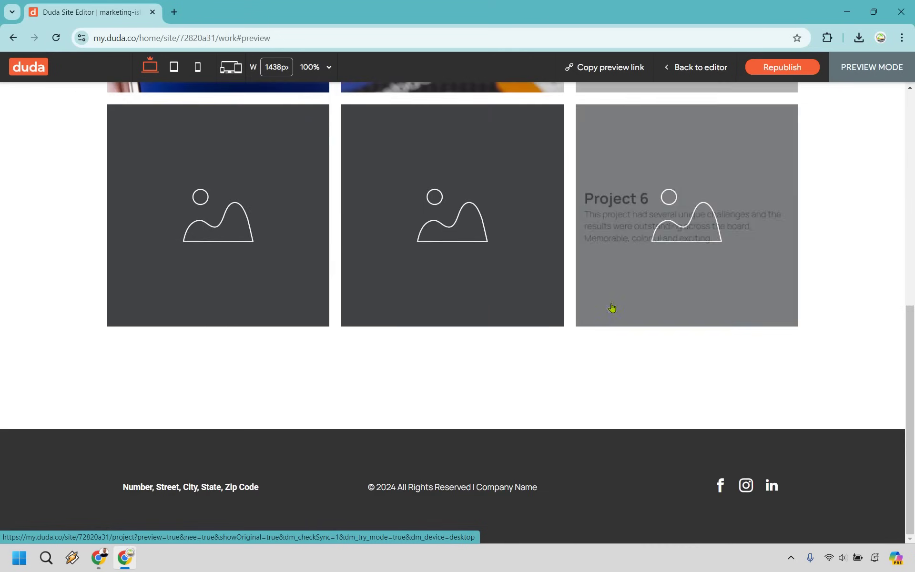
scroll(887, 245, "up", 7)
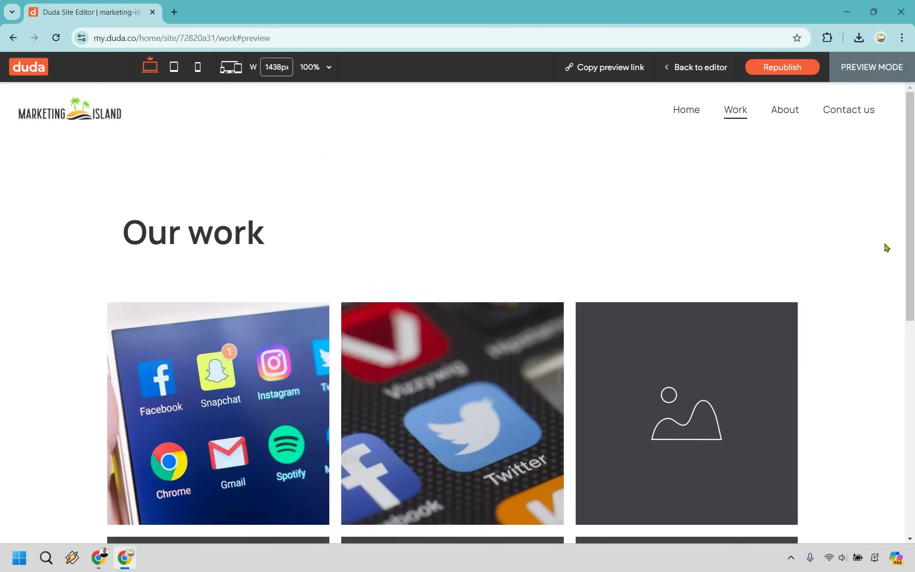
left_click(689, 67)
- Switch to the About page and start editing its intro heading
left_click(31, 170)
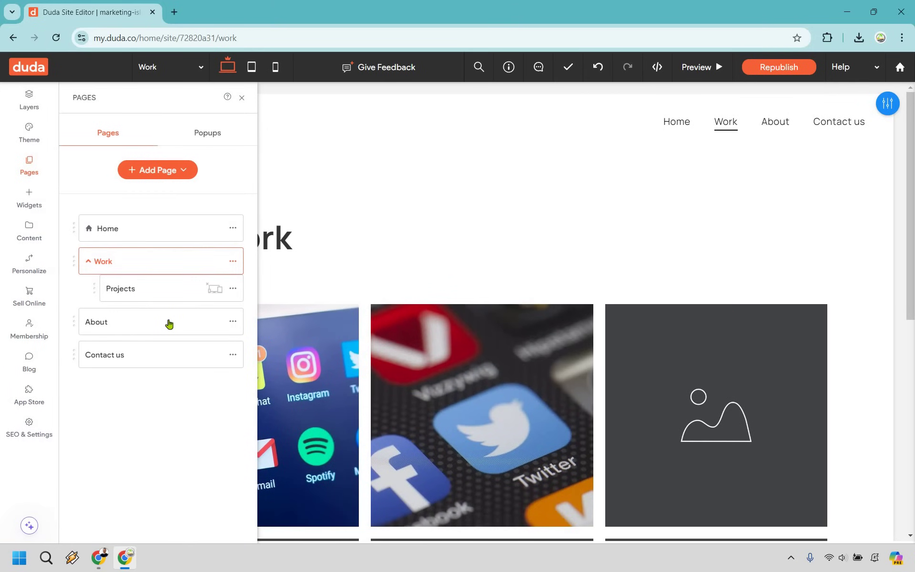
left_click(158, 321)
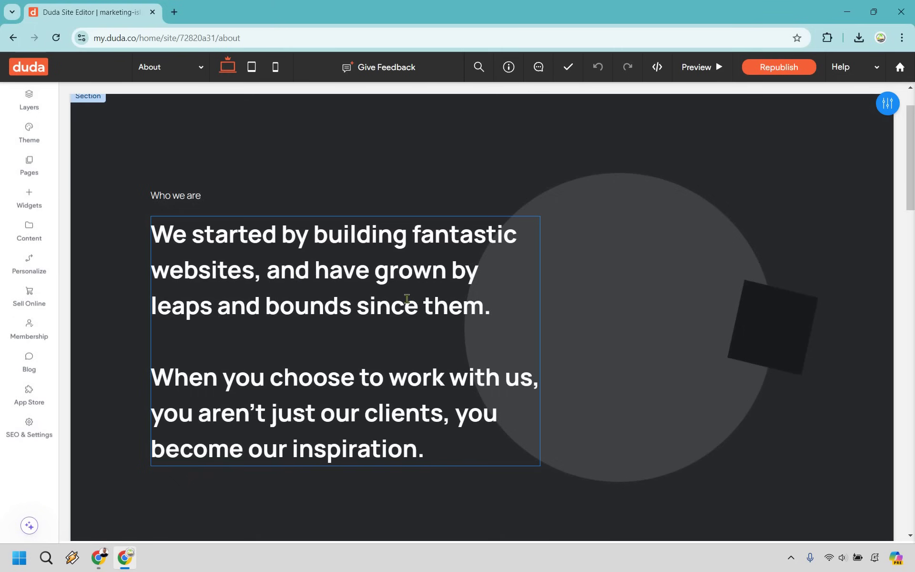
double_click(295, 279)
- Toggle bold, italic and underline on part of the first sentence, leaving formatting unchanged
left_click_drag(491, 307, 271, 268)
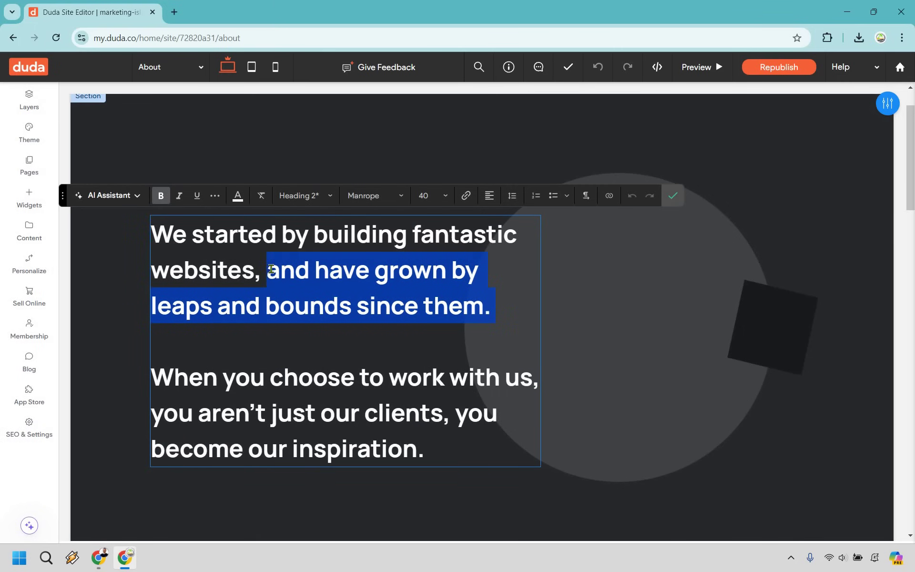
left_click(160, 195)
left_click(160, 195)
left_click(179, 196)
left_click(179, 196)
left_click(196, 196)
left_click(197, 195)
left_click(683, 244)
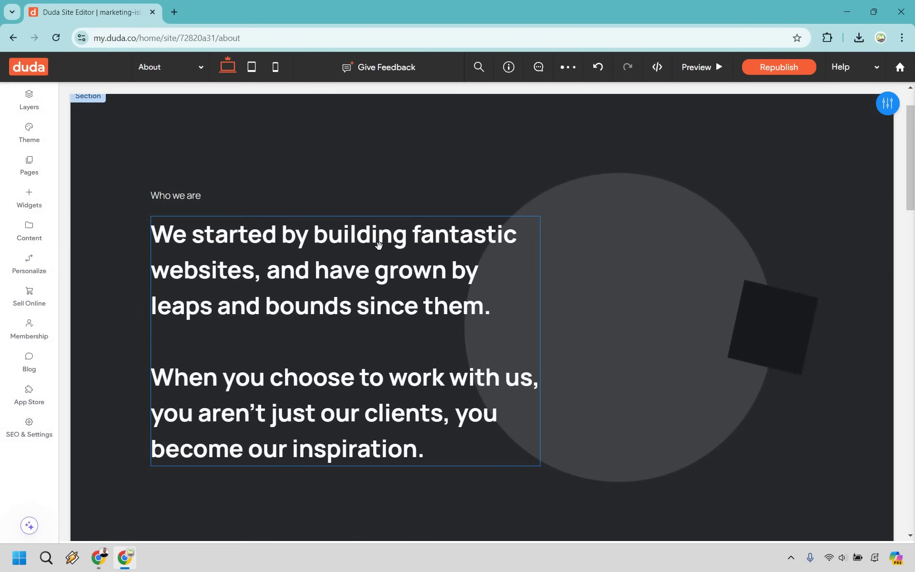
- Scroll to the Who we are team gallery and open its Manage Photos list of four placeholders
scroll(408, 222, "down", 8)
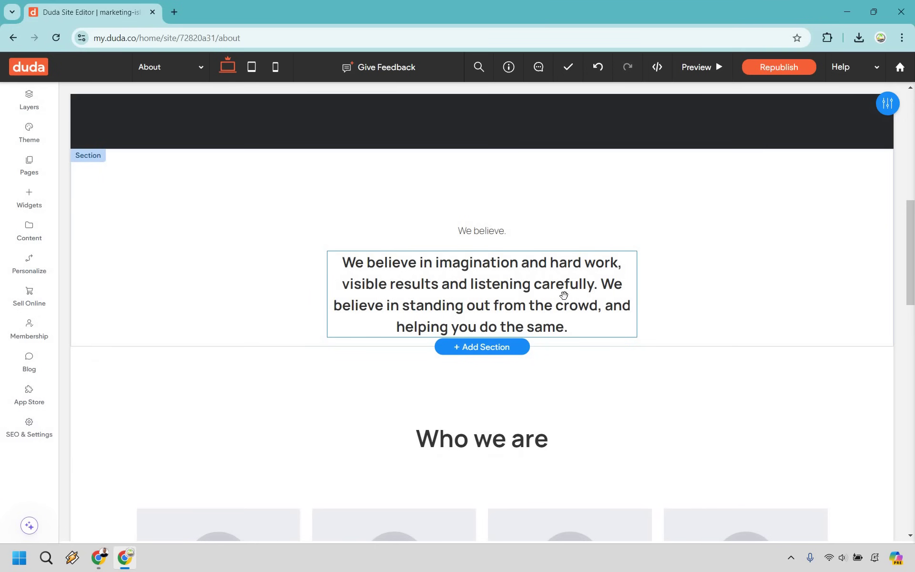
scroll(399, 332, "down", 5)
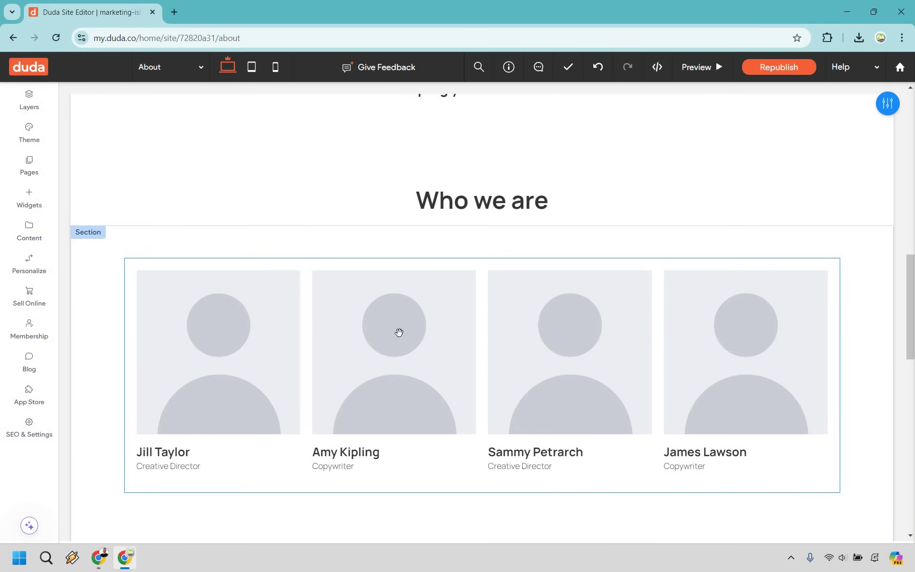
left_click(397, 332)
left_click(450, 322)
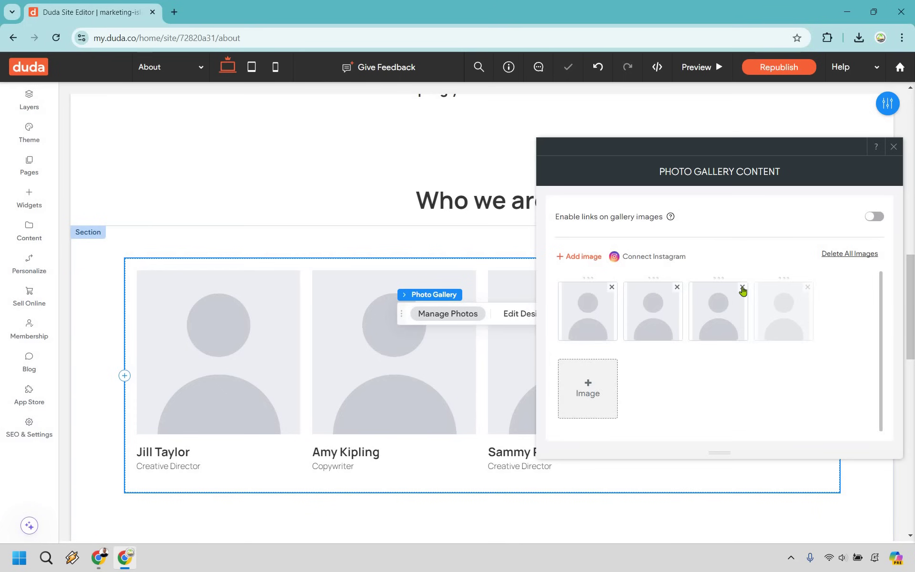
- Remove the second and third team cards and swap the first photo for the free clasped-hands image
left_click(742, 286)
left_click(677, 287)
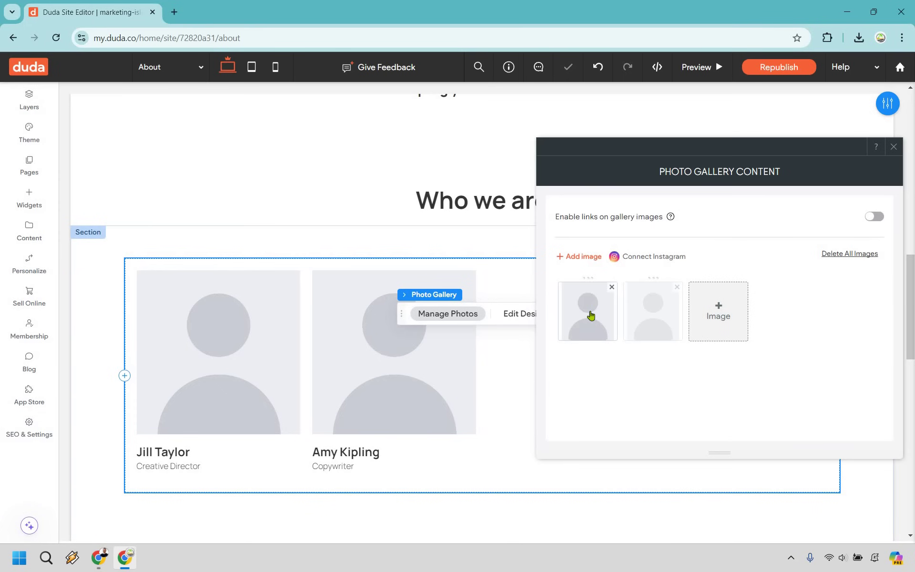
left_click(591, 313)
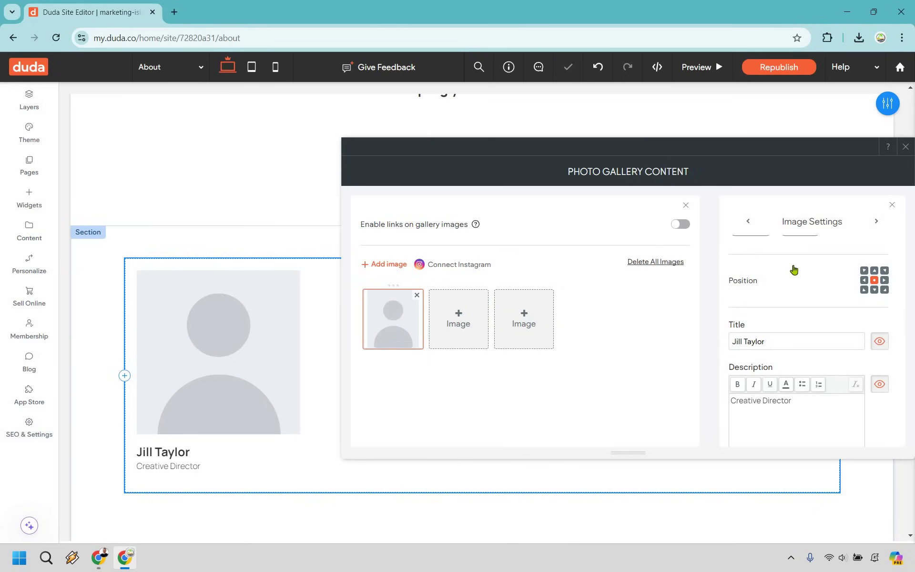
left_click(553, 256)
key("Down")
key("Return")
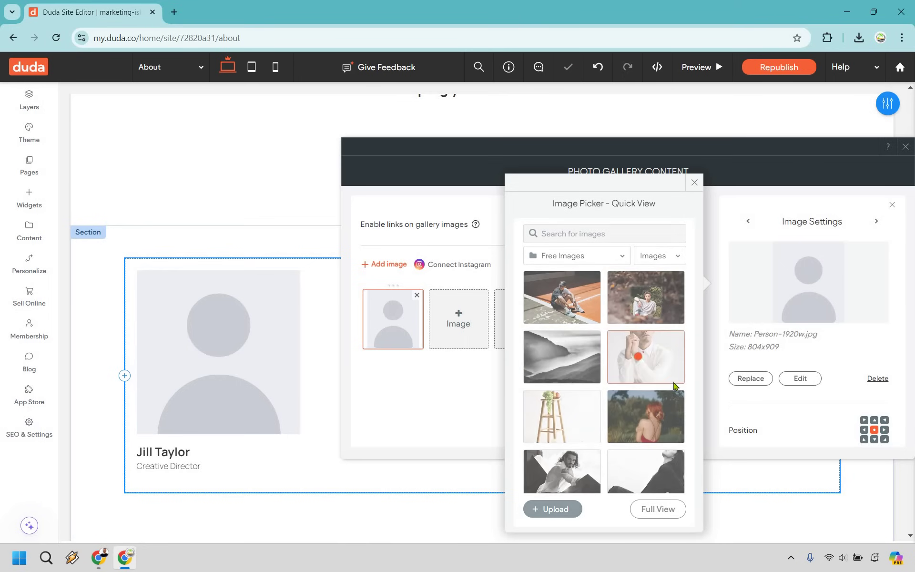
left_click(646, 357)
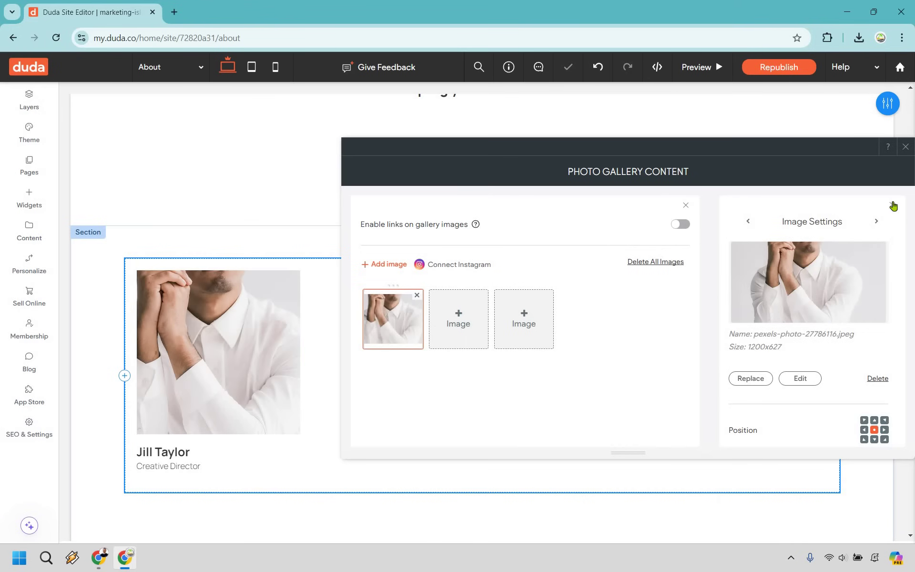
scroll(871, 313, "down", 5)
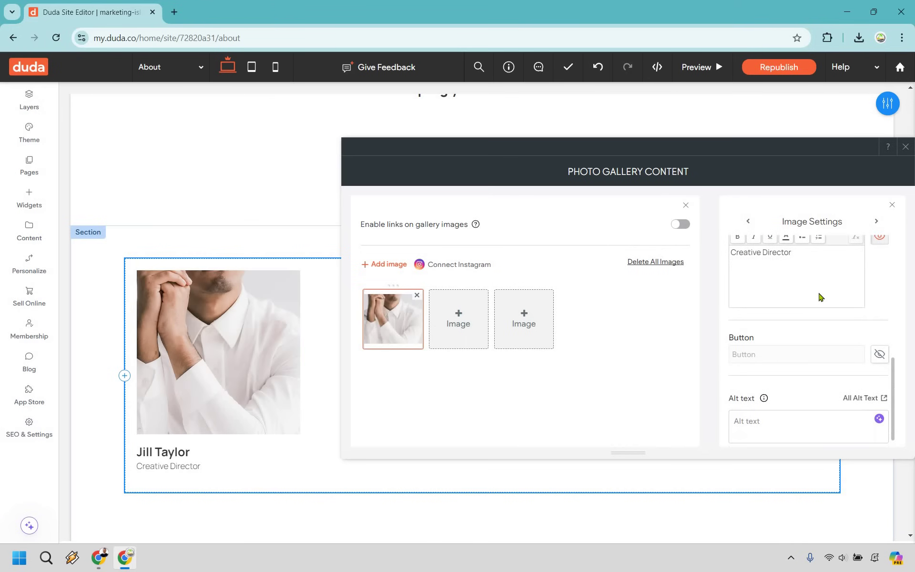
scroll(824, 306, "up", 5)
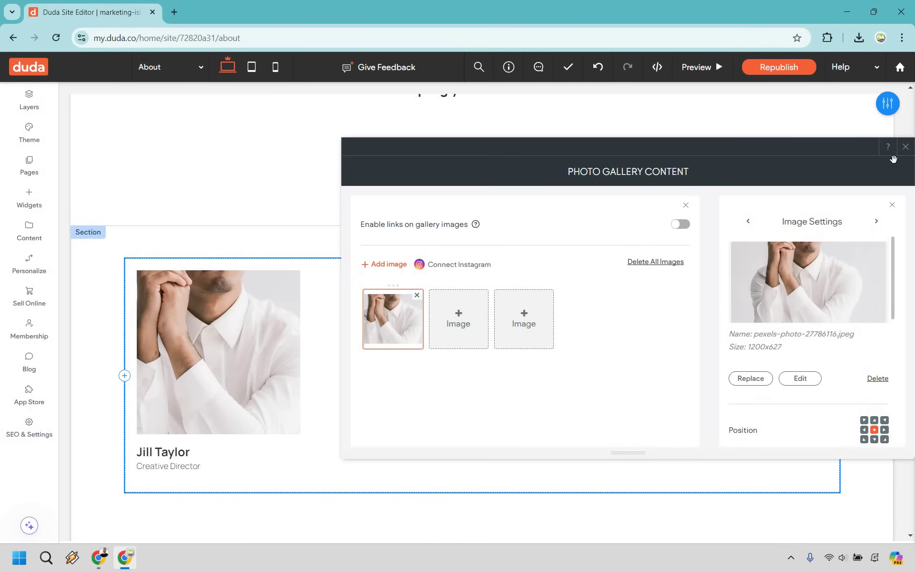
key("Escape")
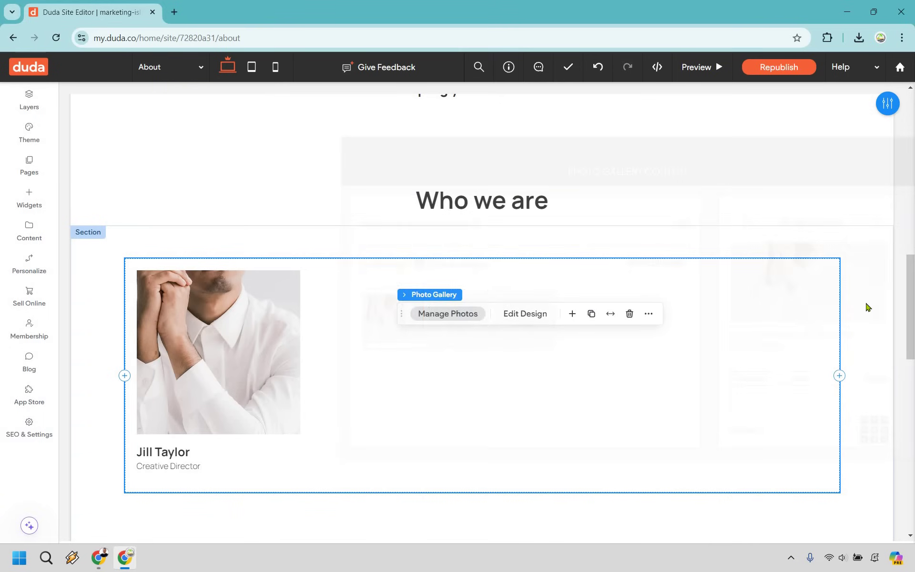
left_click(861, 316)
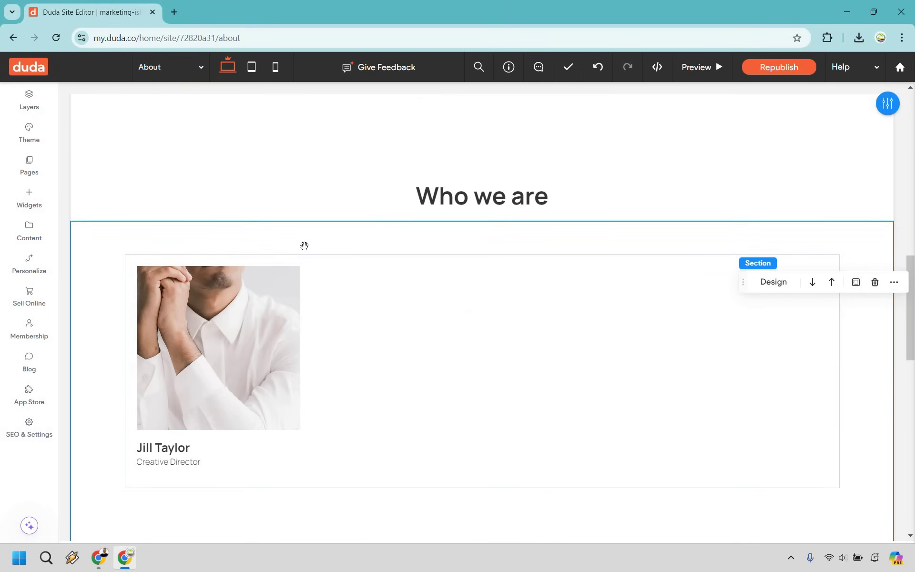
scroll(458, 247, "down", 8)
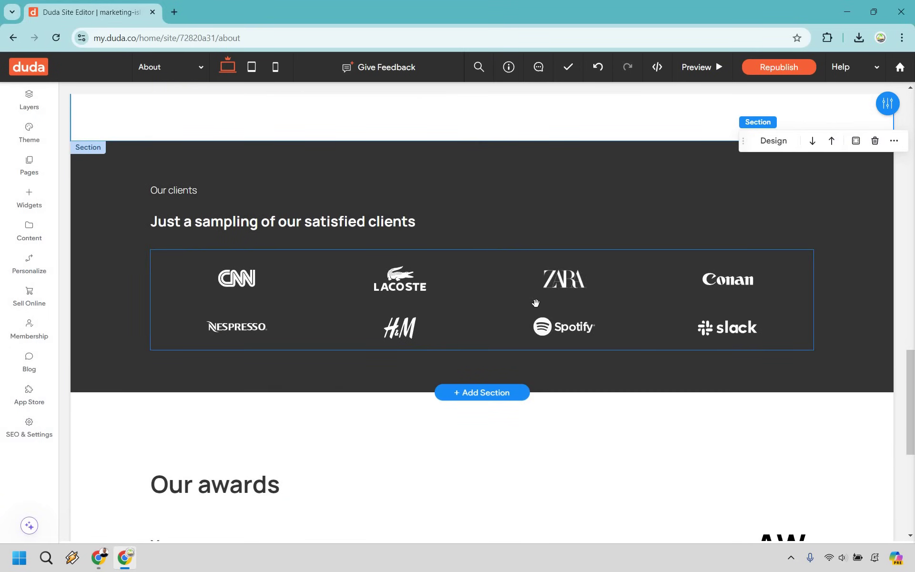
scroll(620, 271, "up", 3)
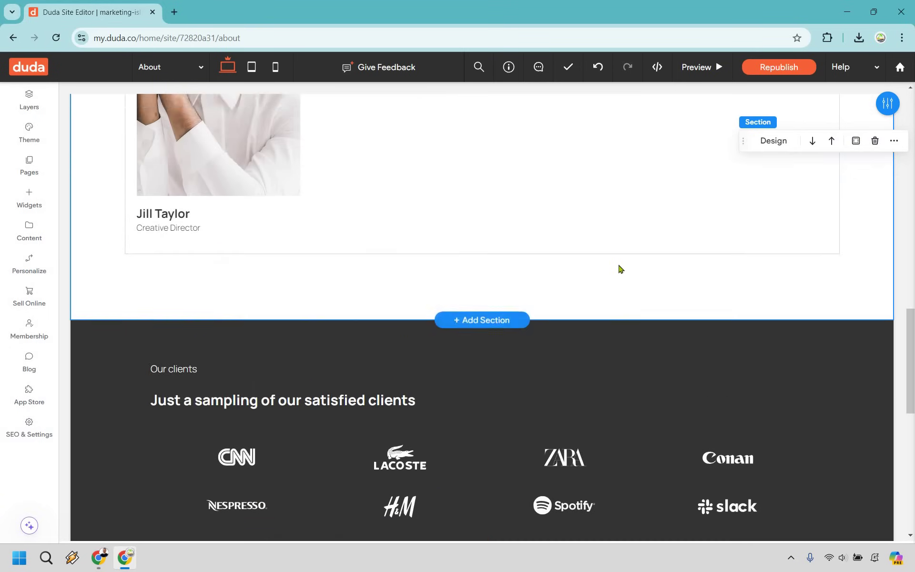
scroll(619, 270, "down", 9)
scroll(621, 271, "up", 7)
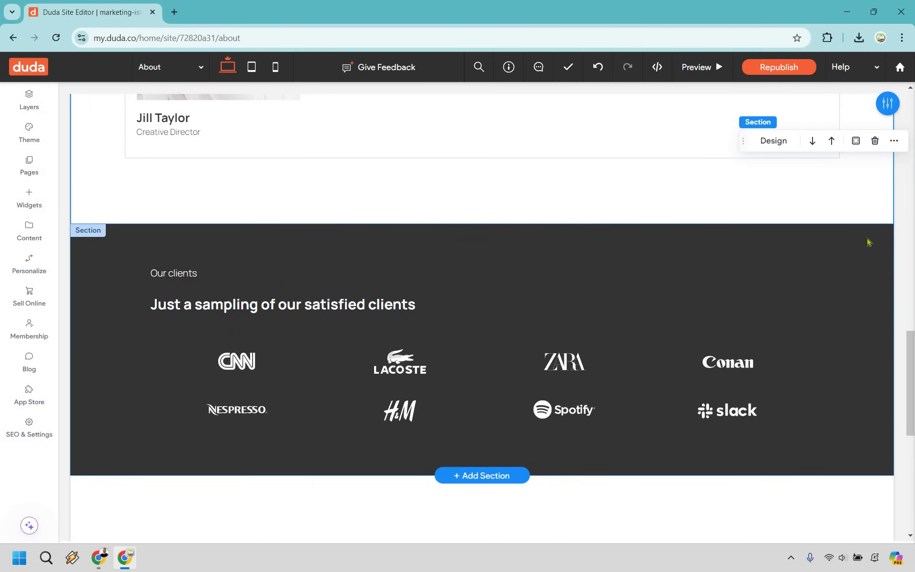
left_click(871, 241)
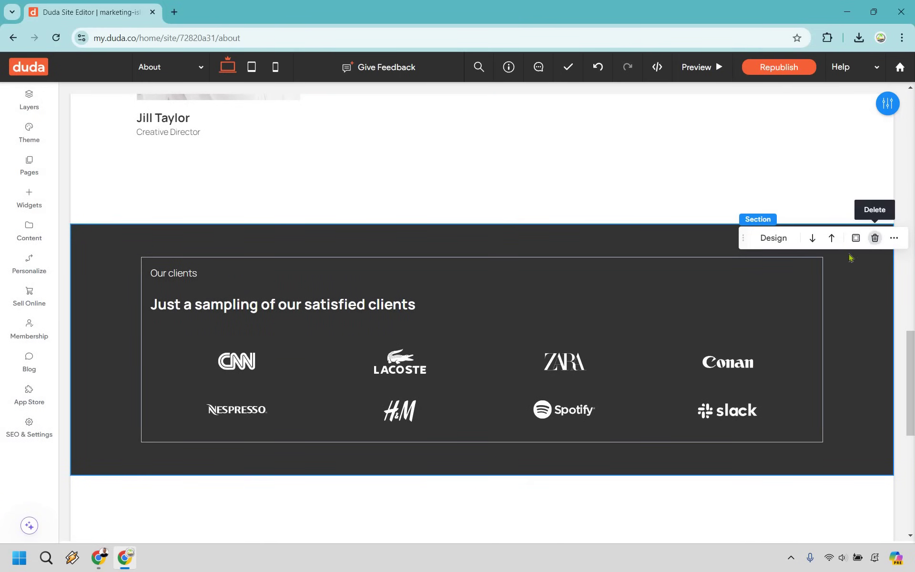
- Delete the Our clients logo section and the Our awards heading
left_click(875, 238)
left_click(550, 263)
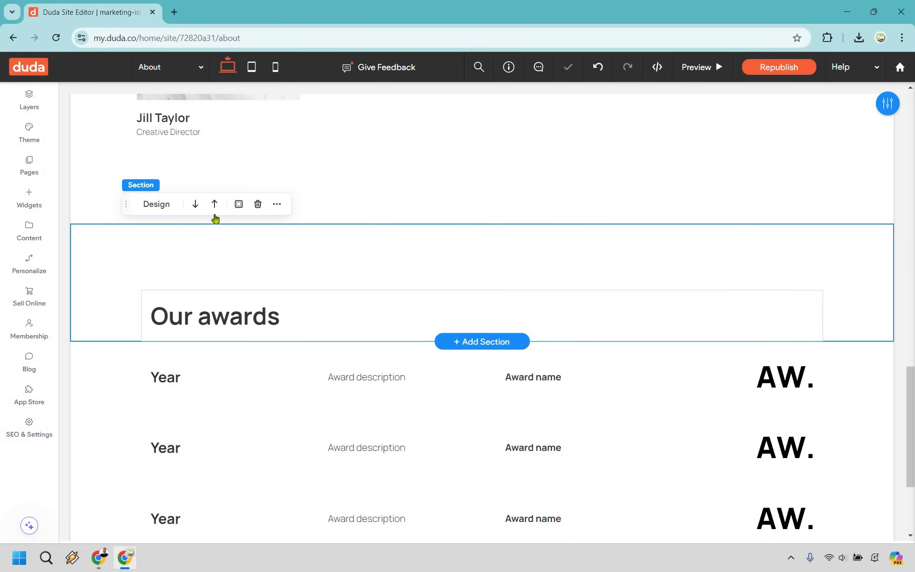
left_click(258, 204)
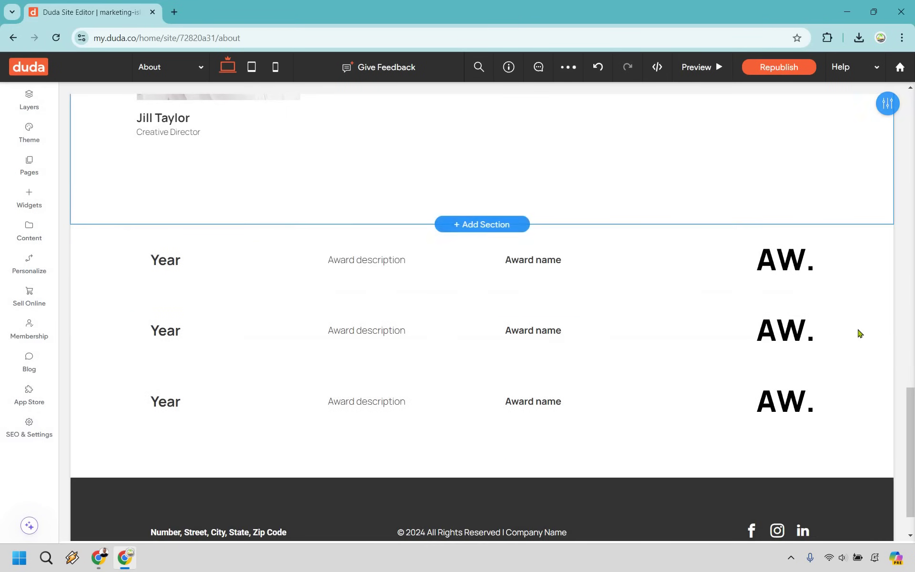
- Delete two of the award rows, leaving a single award row
left_click(818, 260)
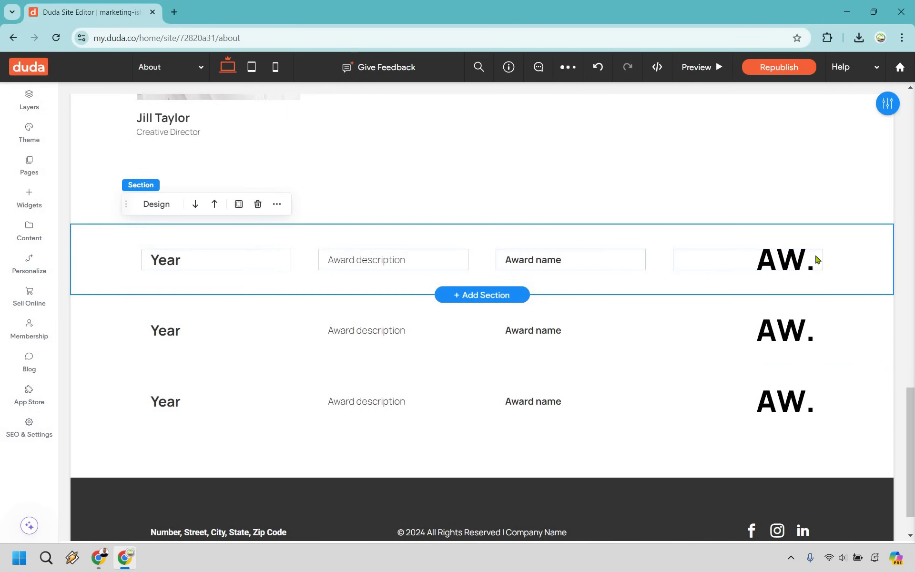
left_click(258, 204)
left_click(784, 288)
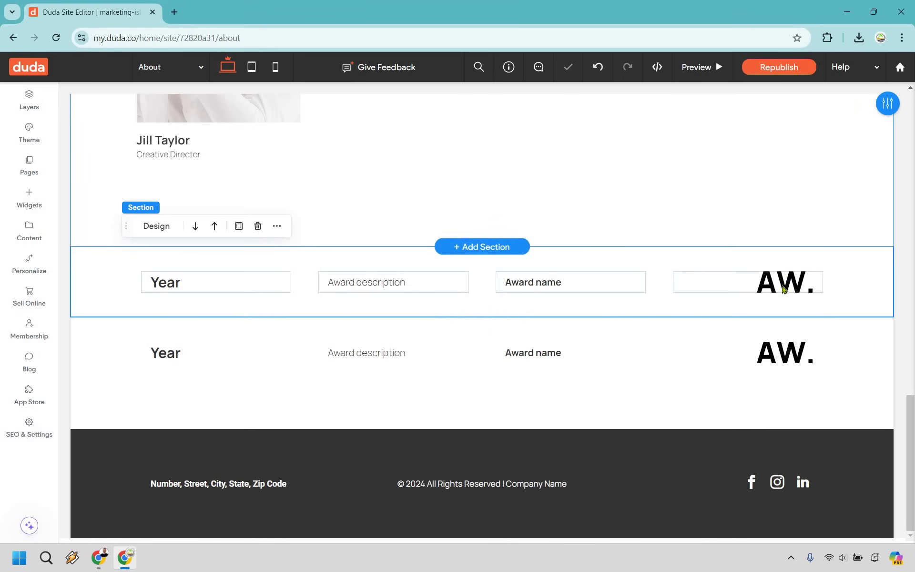
key("Delete")
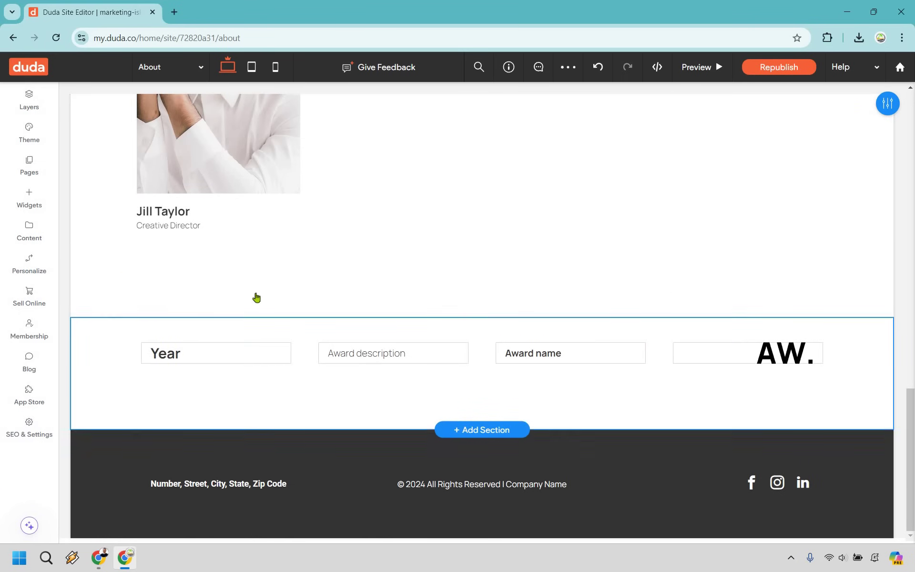
scroll(699, 309, "up", 5)
scroll(699, 311, "up", 5)
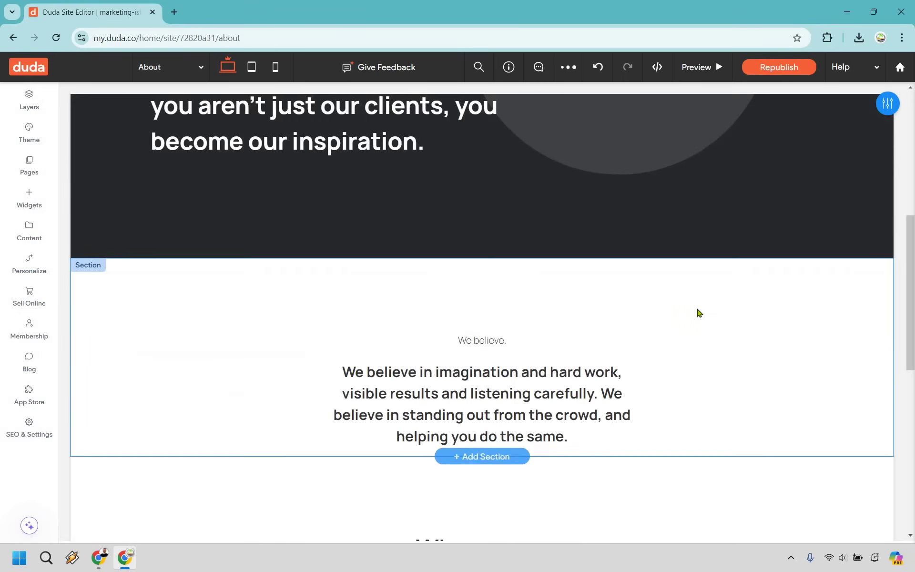
scroll(699, 313, "up", 8)
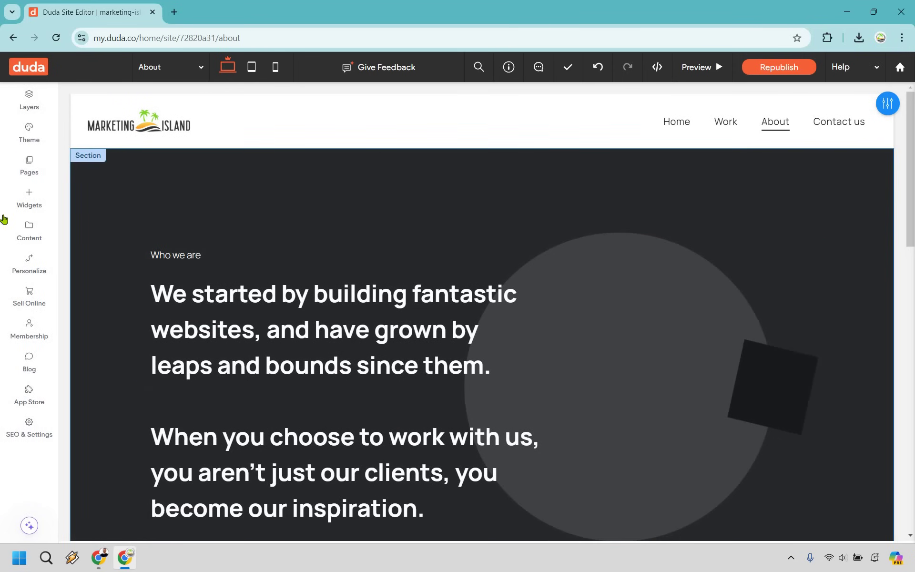
- On the Contact us page, change the Leave a message button's link type from Anchor to Email address
left_click(28, 172)
left_click(117, 358)
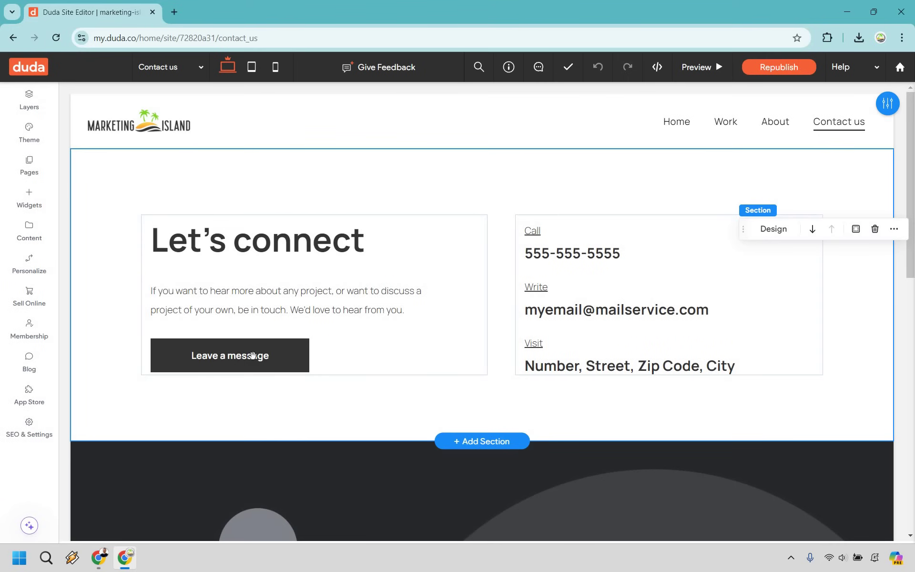
left_click(233, 340)
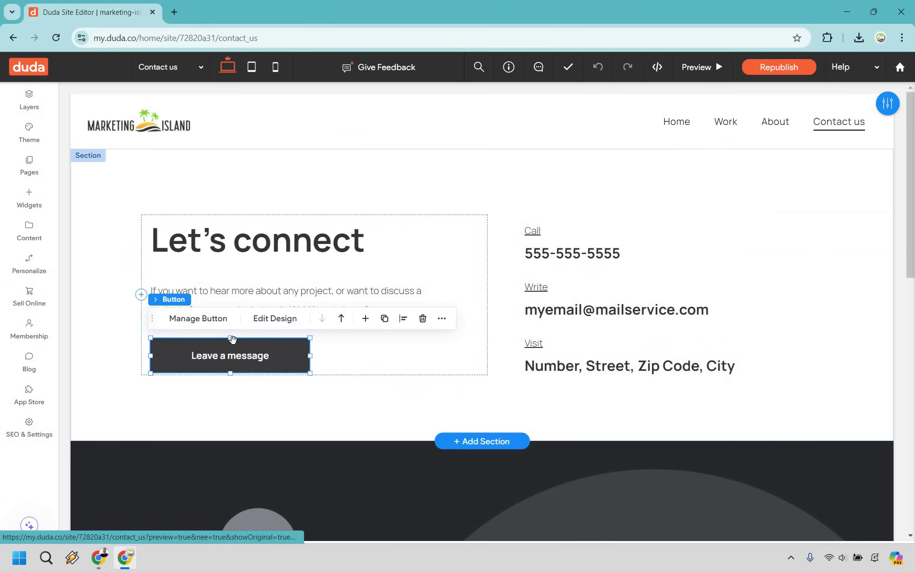
left_click(204, 323)
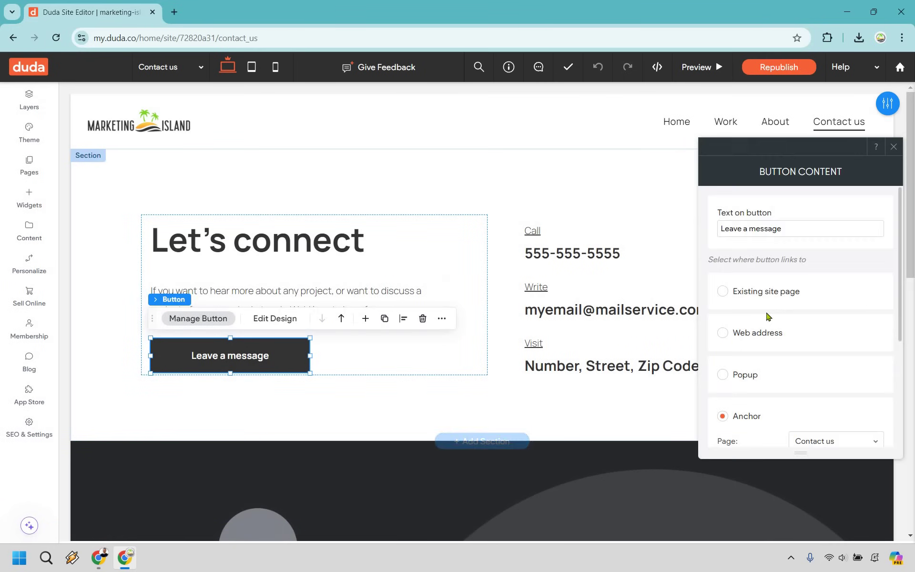
scroll(773, 343, "down", 2)
scroll(784, 276, "down", 1)
left_click(762, 358)
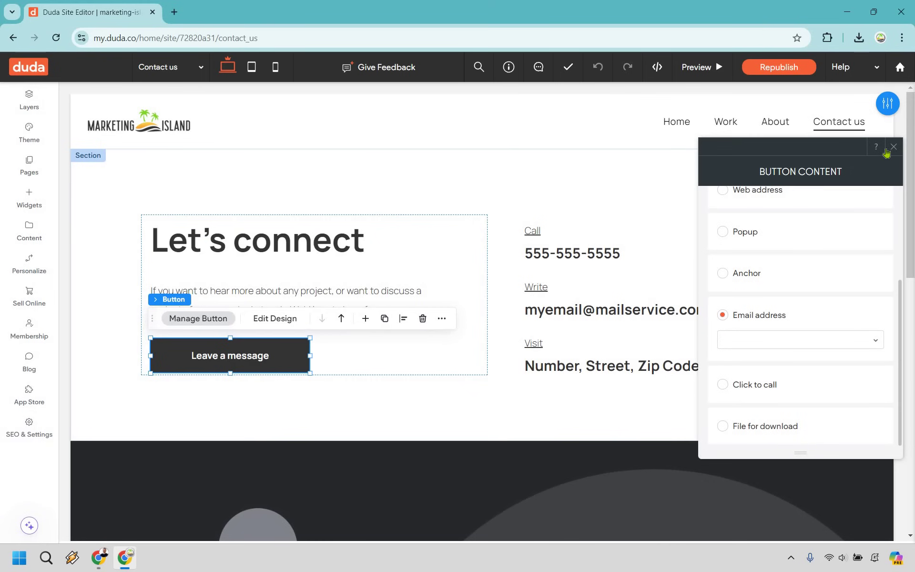
scroll(752, 310, "up", 3)
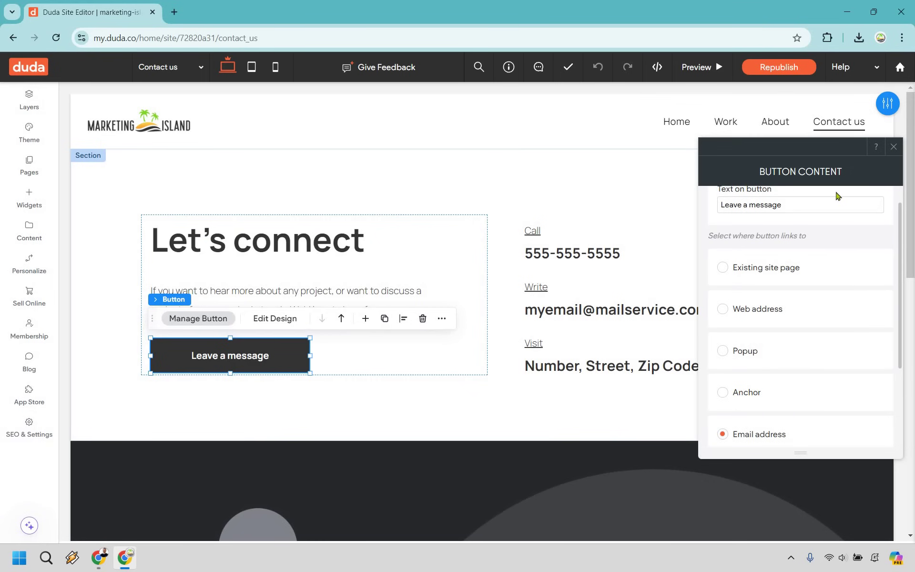
left_click(615, 255)
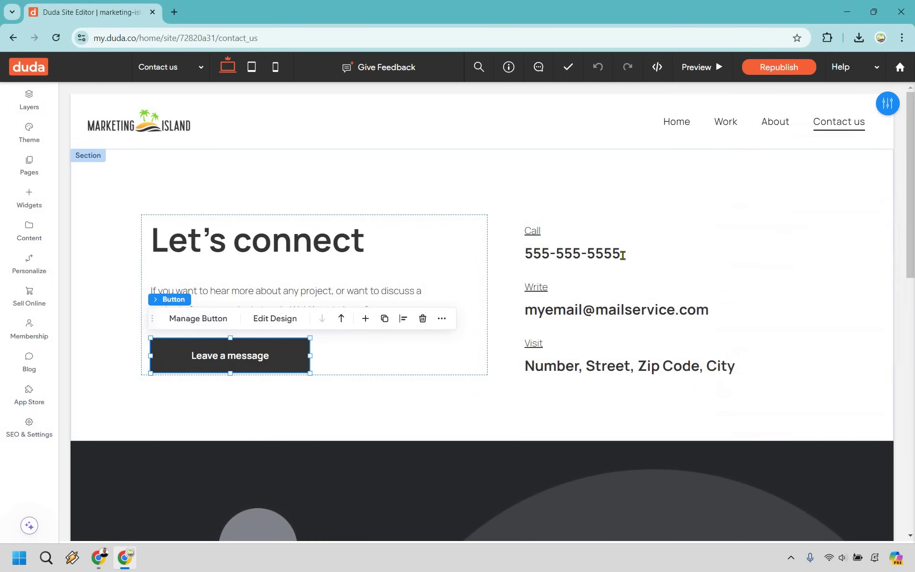
- Select the placeholder email address under Write in the contact details
double_click(644, 255)
left_click(645, 254)
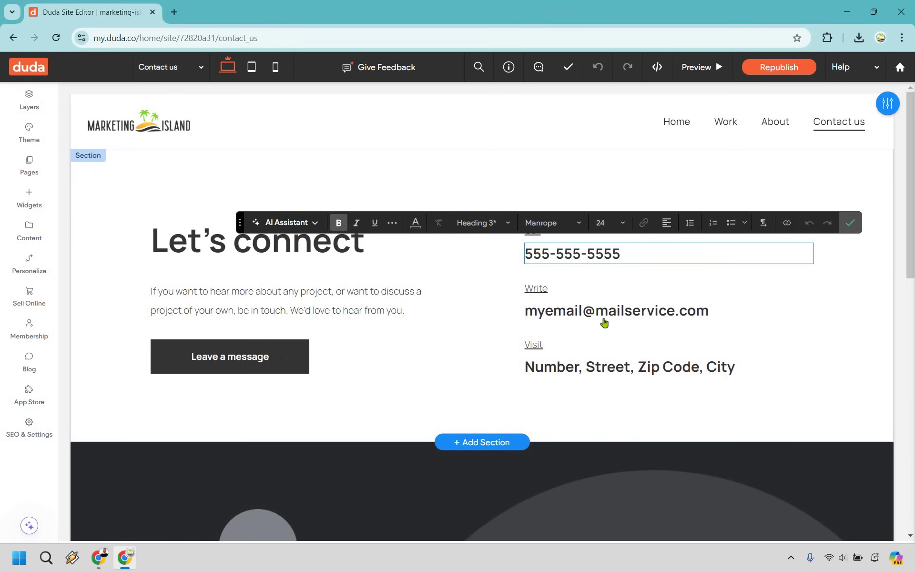
left_click(625, 310)
double_click(630, 311)
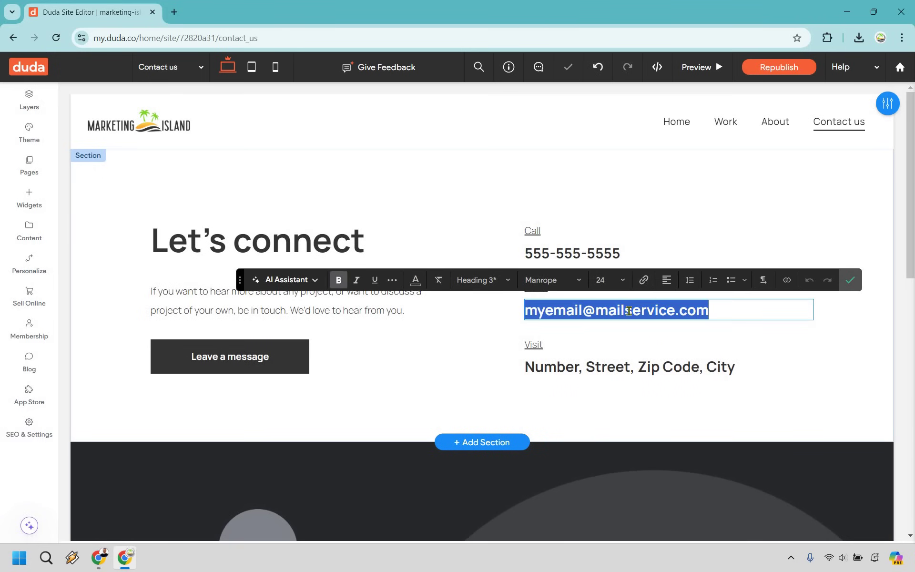
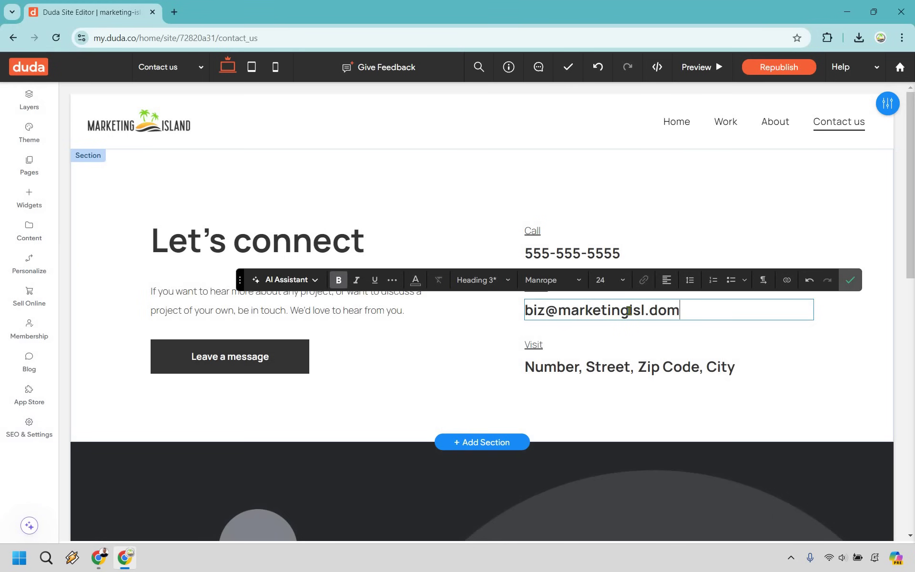
- Type the company's new business email address in place of the placeholder
scroll(733, 297, "down", 6)
scroll(722, 291, "down", 5)
scroll(723, 288, "up", 5)
scroll(725, 286, "down", 6)
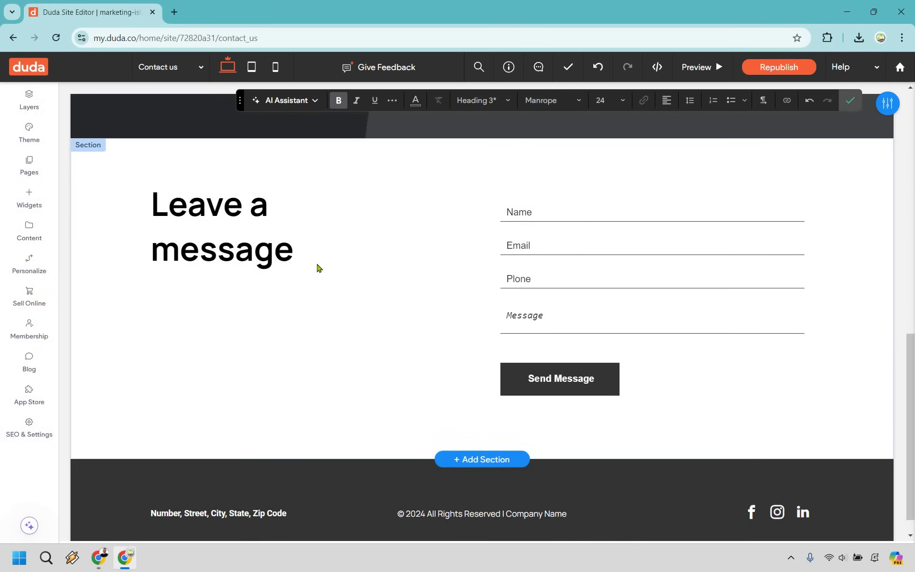
scroll(748, 370, "up", 10)
- Relabel the Leave a message button to 'Email Us'
left_click(251, 235)
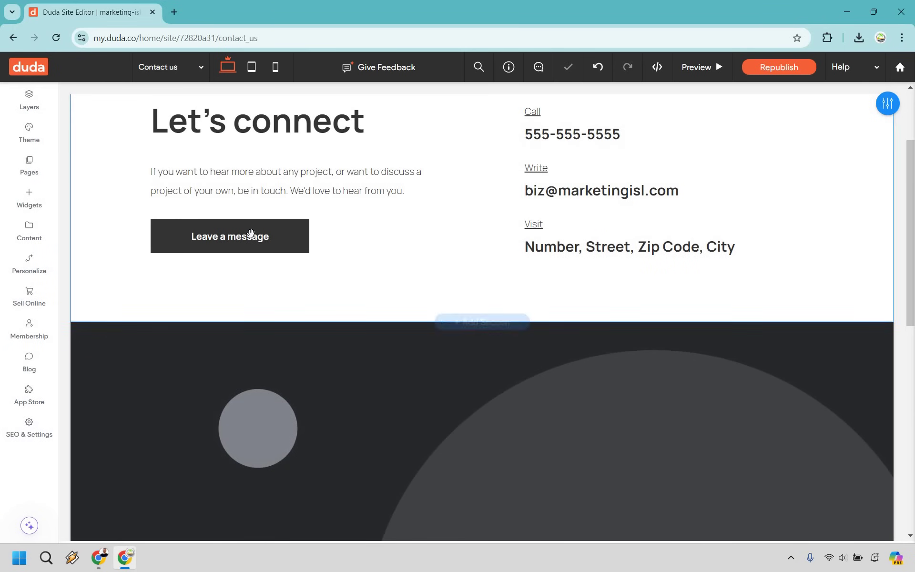
left_click(234, 222)
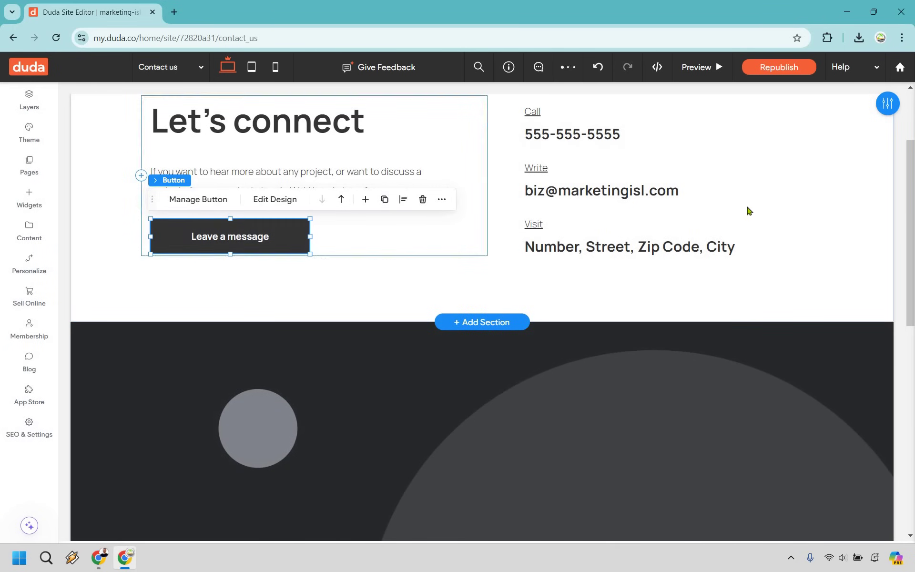
triple_click(760, 228)
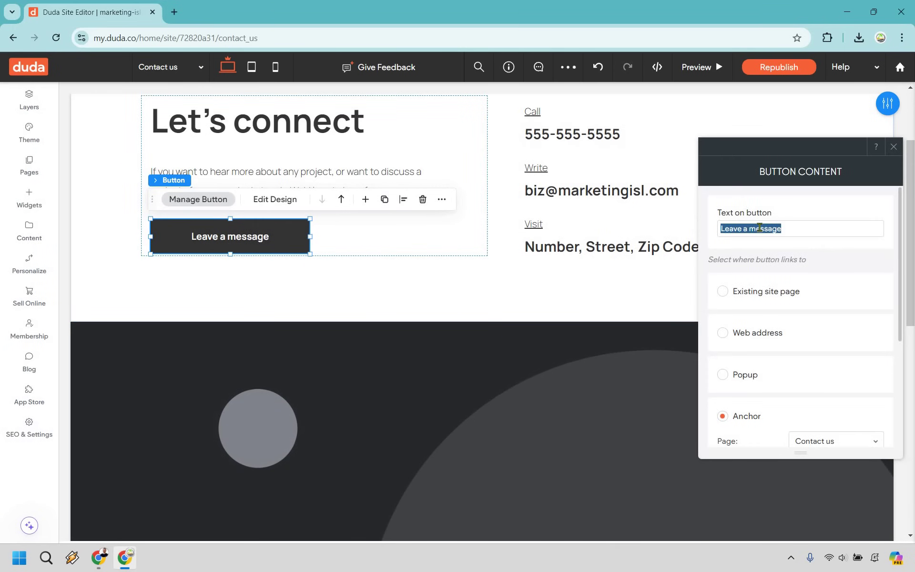
type("Contact")
key("ctrl+a")
key("BackSpace")
type("Email Us")
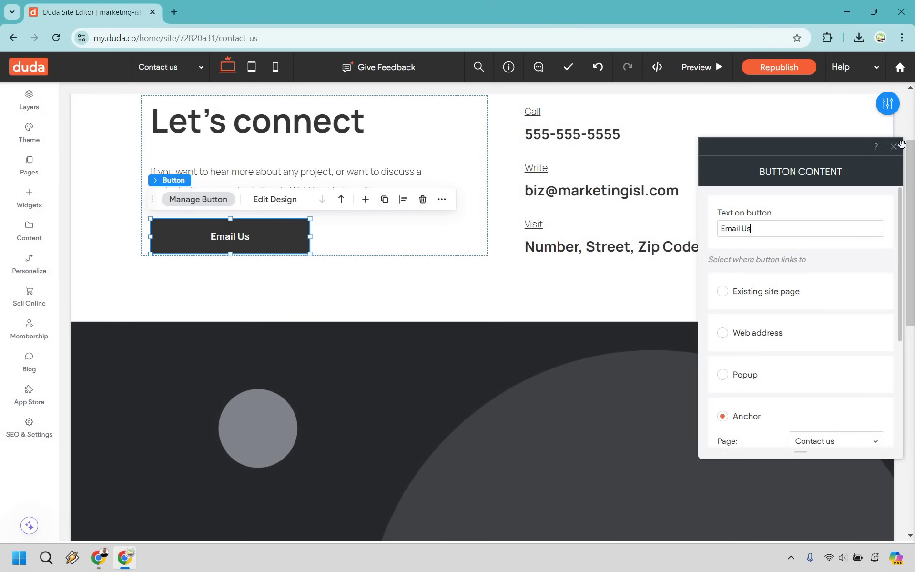
key("Escape")
- Switch the editor to the Home page
scroll(881, 235, "down", 2)
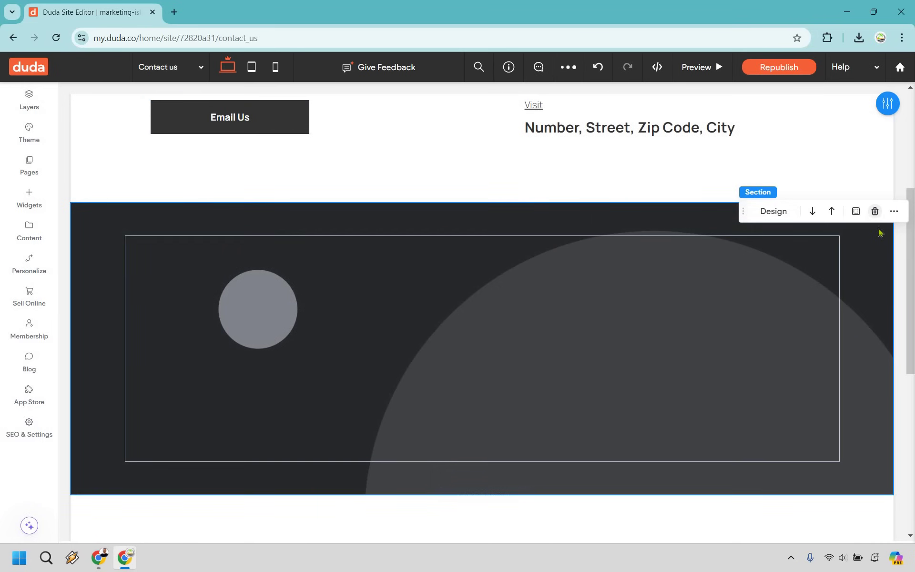
scroll(851, 285, "up", 5)
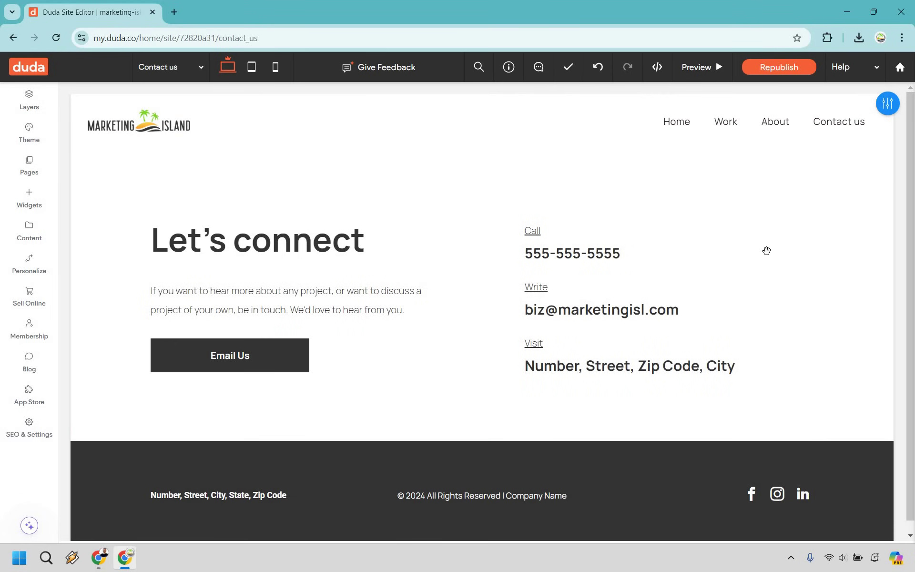
left_click(107, 228)
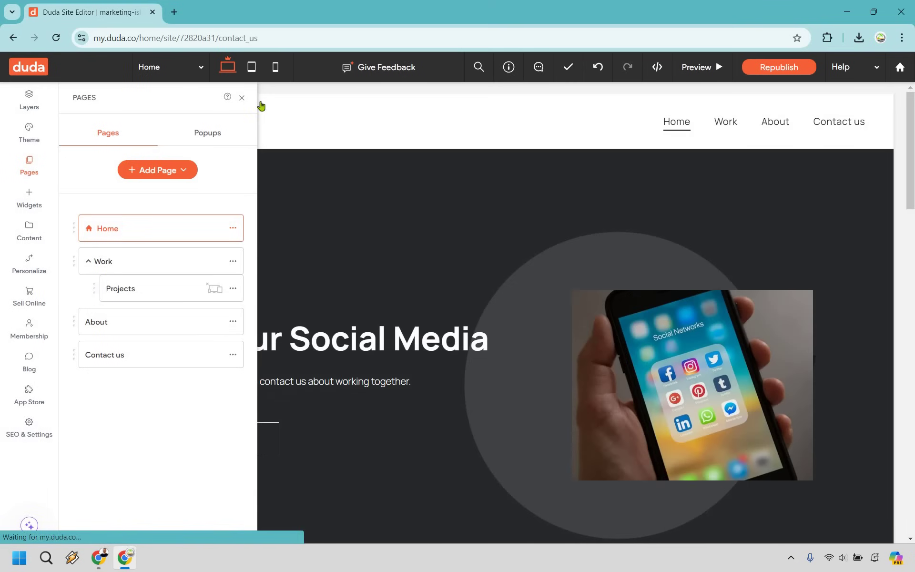
- Preview the site from the Home page, then view the Work page
left_click(616, 109)
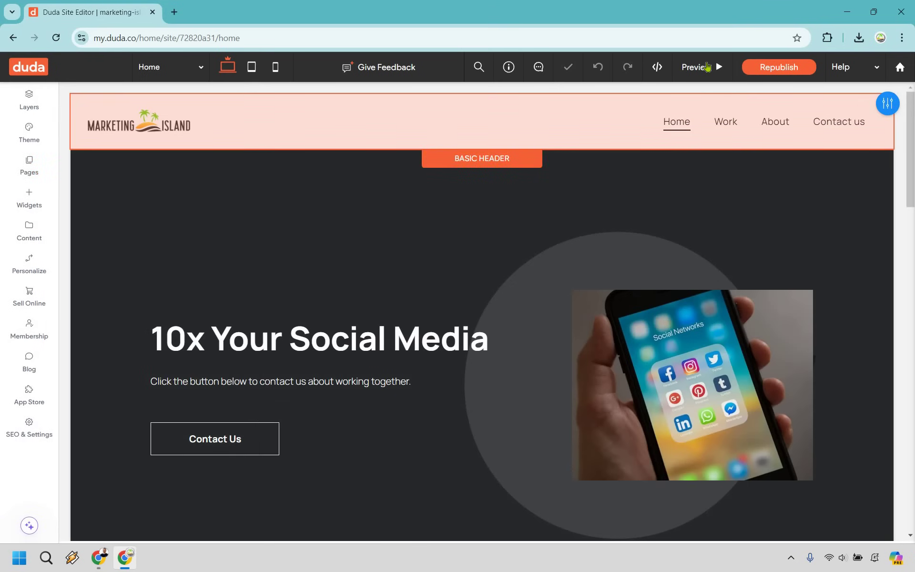
left_click(701, 67)
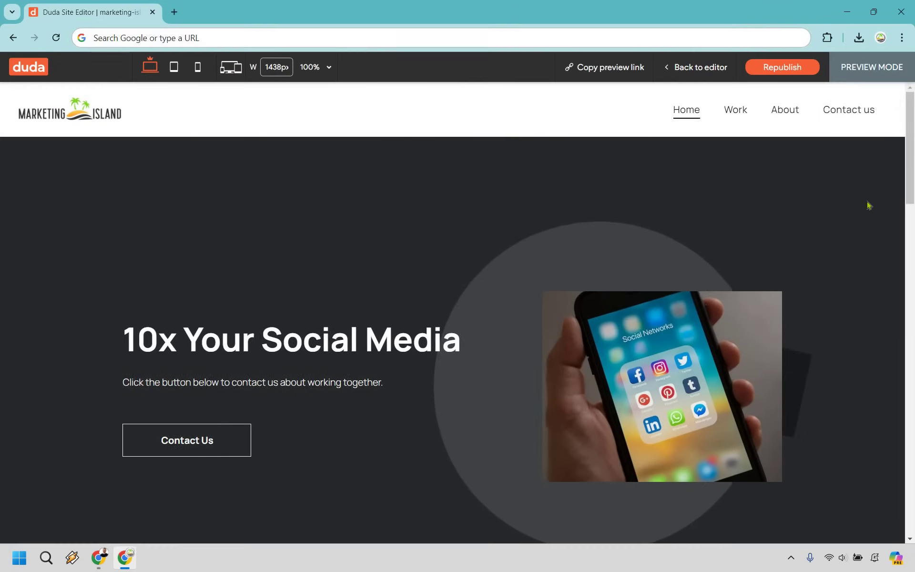
scroll(866, 204, "down", 20)
scroll(866, 204, "up", 20)
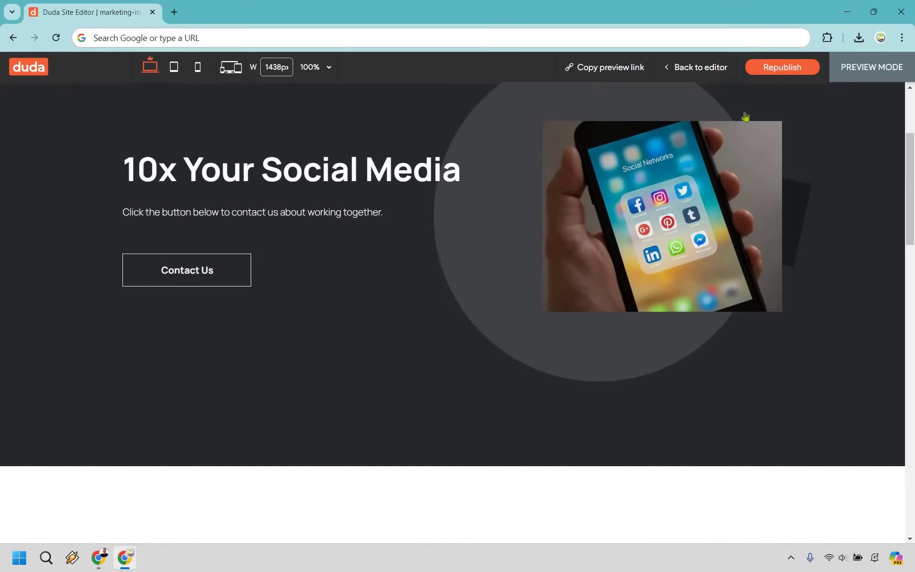
left_click(735, 109)
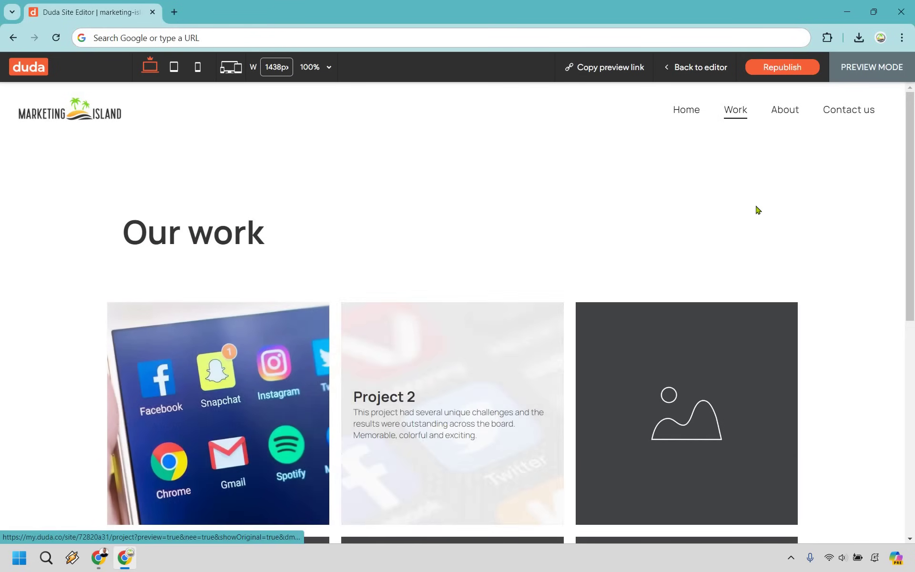
- Browse the About and Contact us pages in preview, then return to the editor
left_click(781, 113)
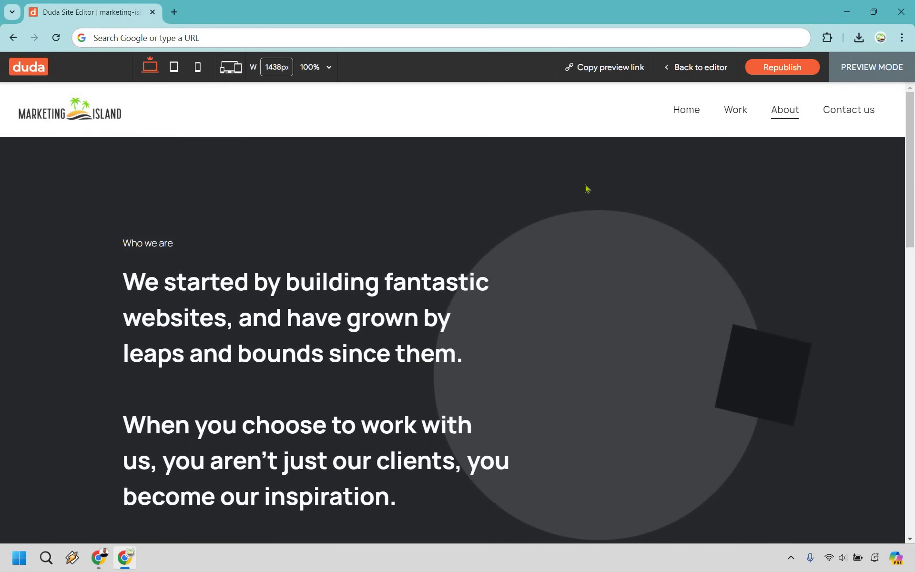
scroll(586, 191, "down", 10)
scroll(524, 229, "down", 5)
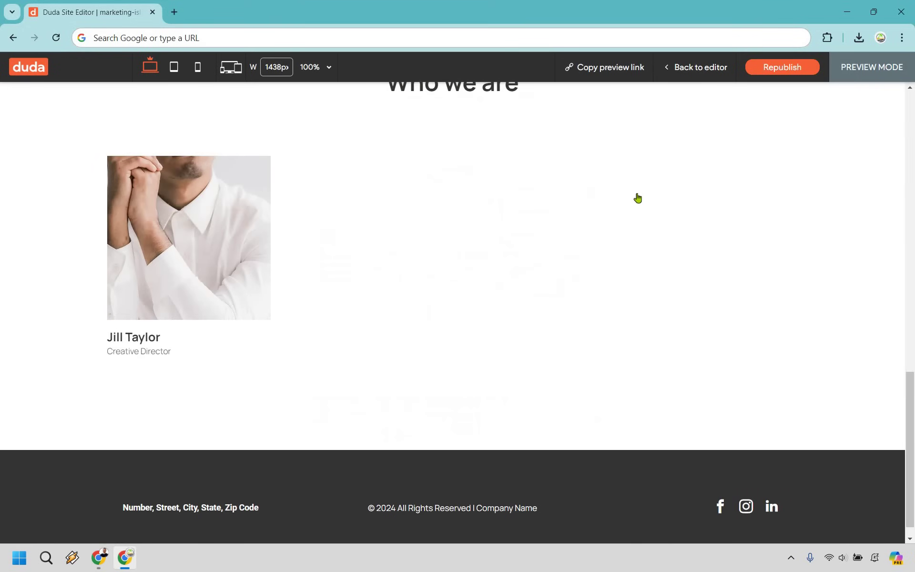
scroll(763, 277, "down", 1)
key("Home")
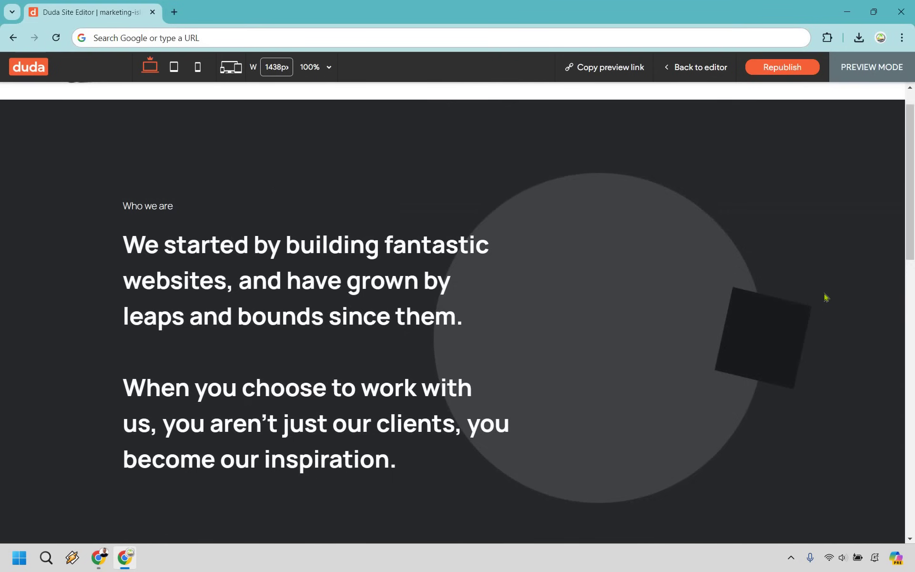
left_click(848, 119)
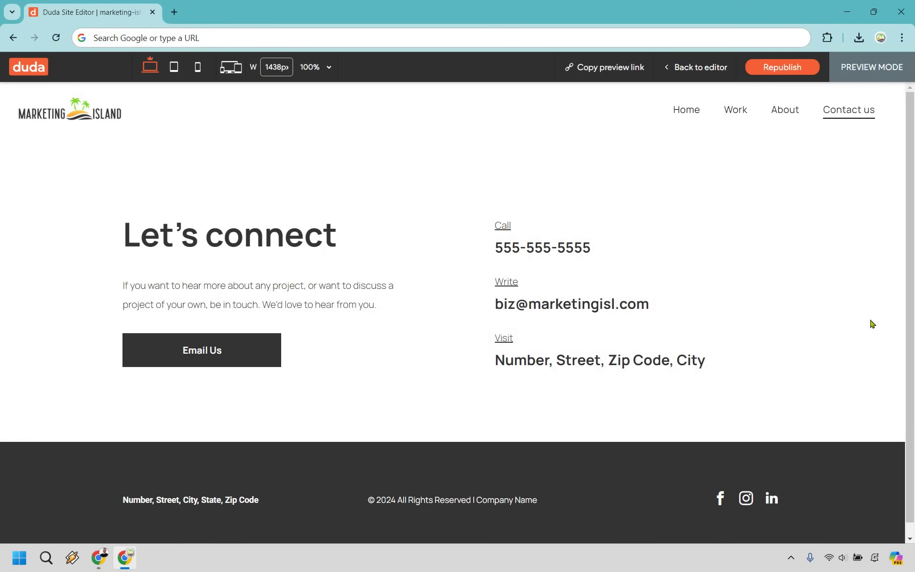
left_click(685, 112)
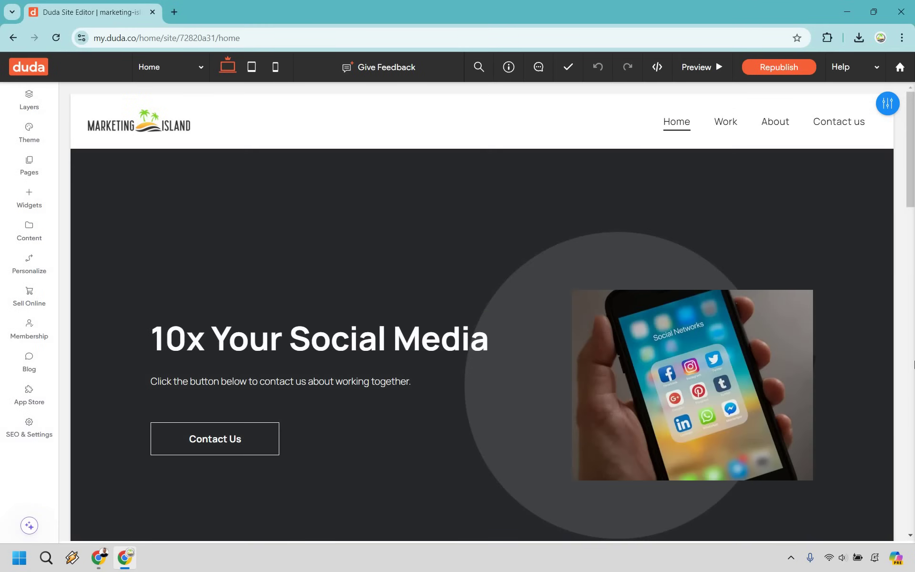
left_click(22, 433)
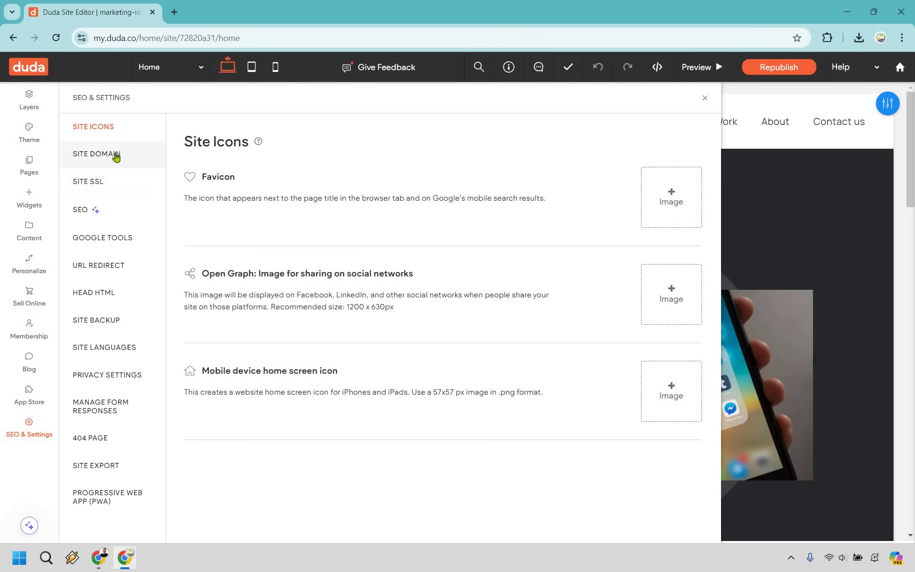
left_click(82, 210)
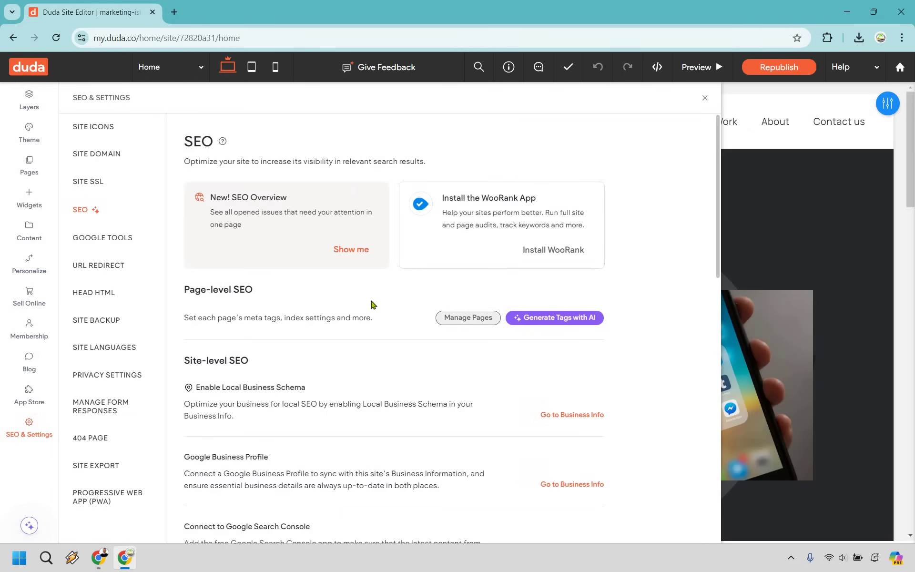
scroll(355, 255, "down", 2)
scroll(355, 255, "up", 1)
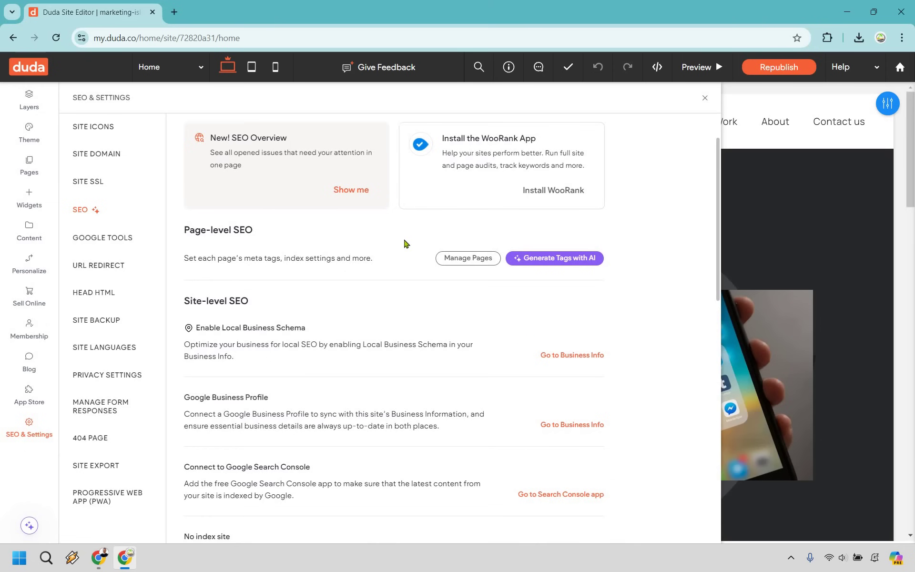
scroll(300, 202, "down", 2)
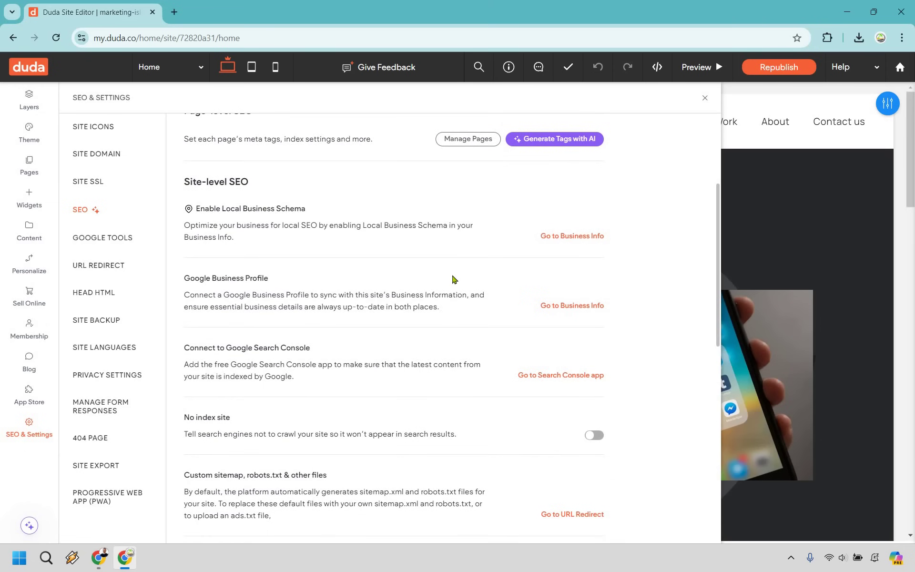
scroll(403, 260, "down", 3)
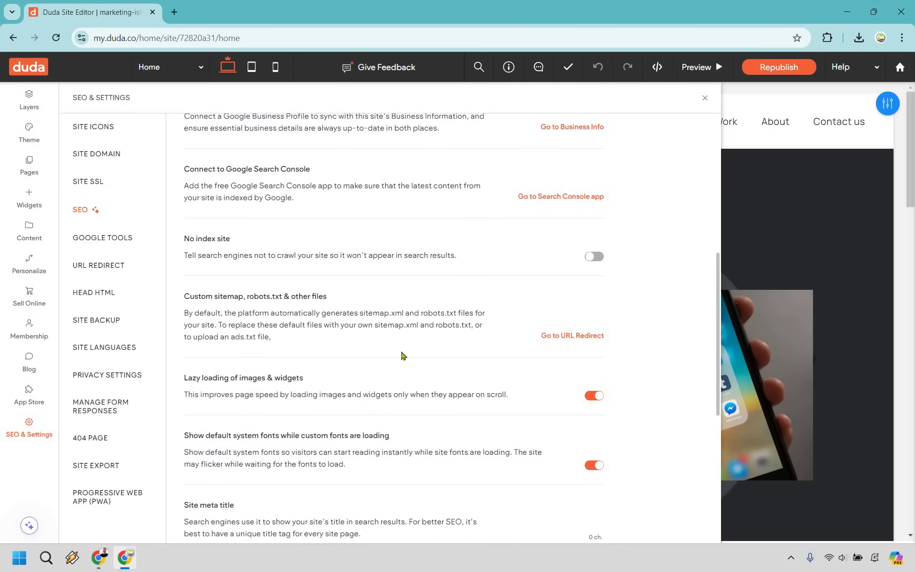
scroll(280, 305, "down", 2)
left_click_drag(303, 259, 184, 258)
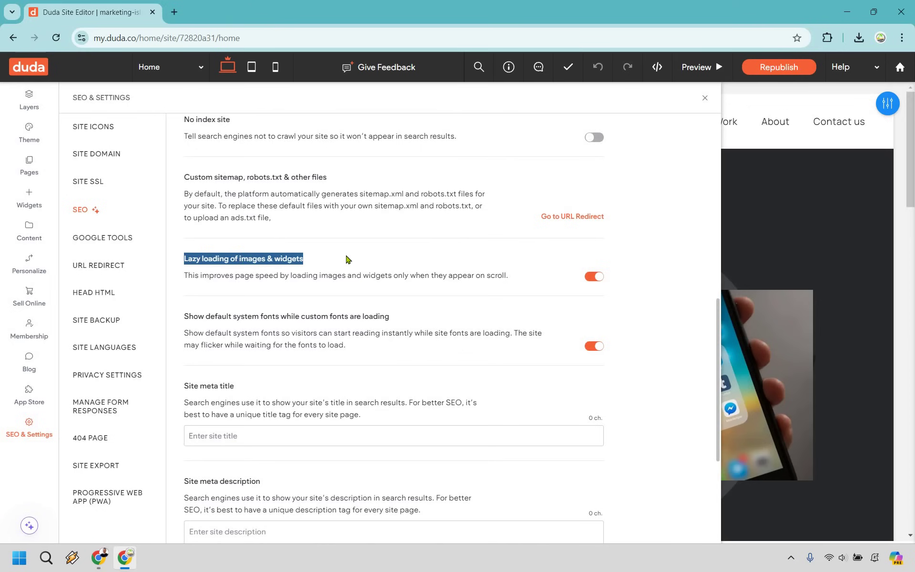
left_click(337, 261)
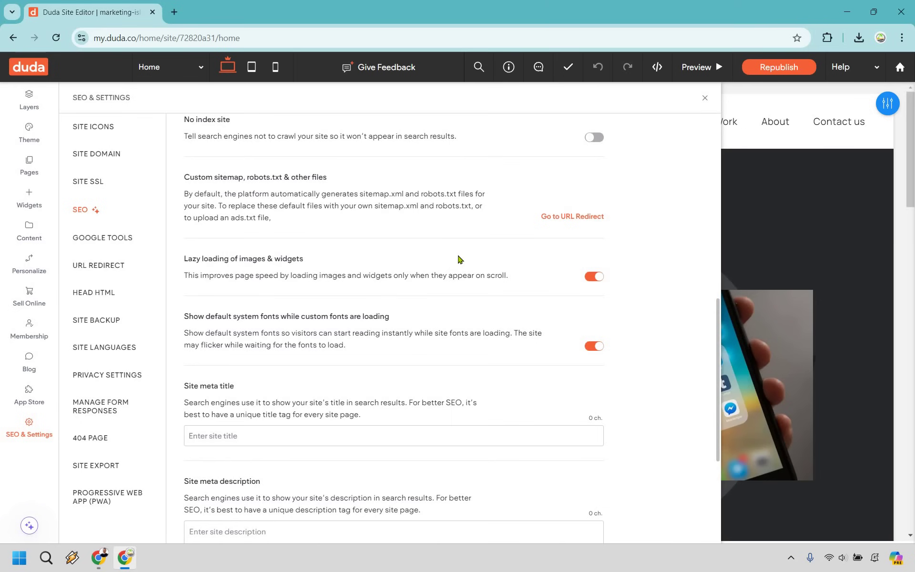
scroll(428, 251, "down", 3)
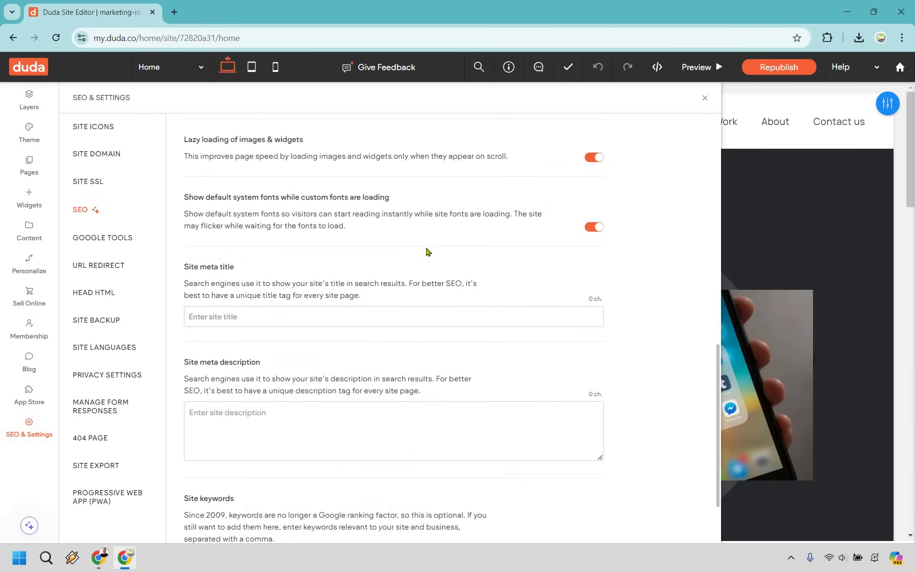
scroll(428, 251, "down", 2)
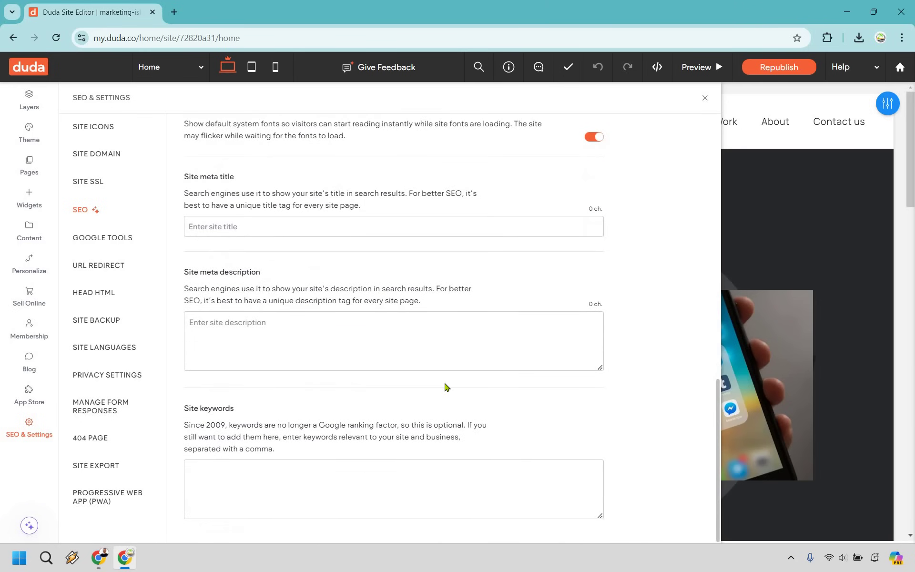
scroll(447, 387, "up", 9)
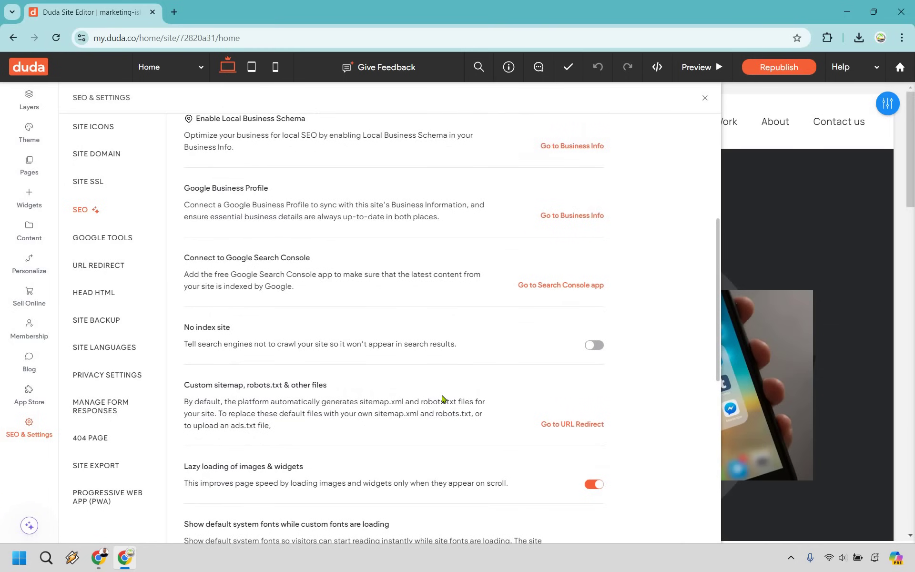
scroll(443, 398, "up", 6)
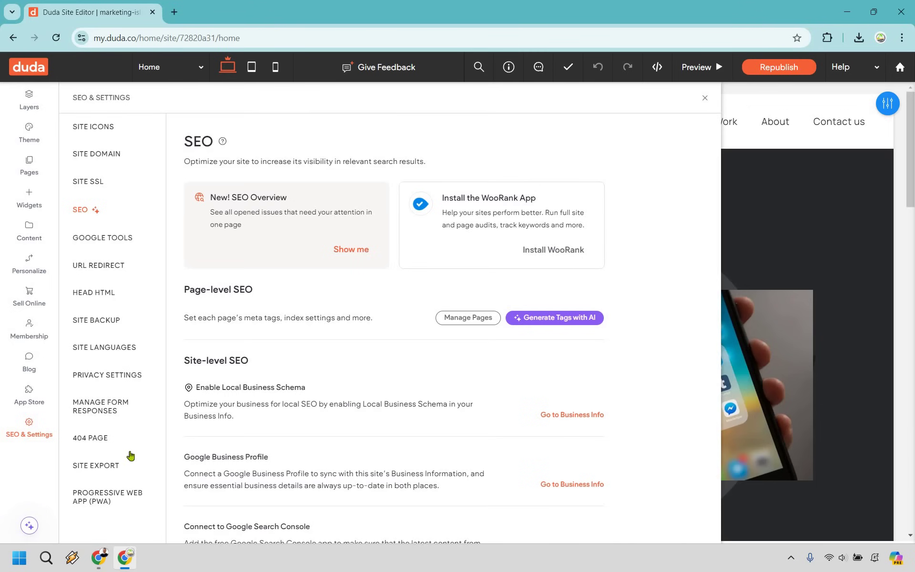
left_click(706, 99)
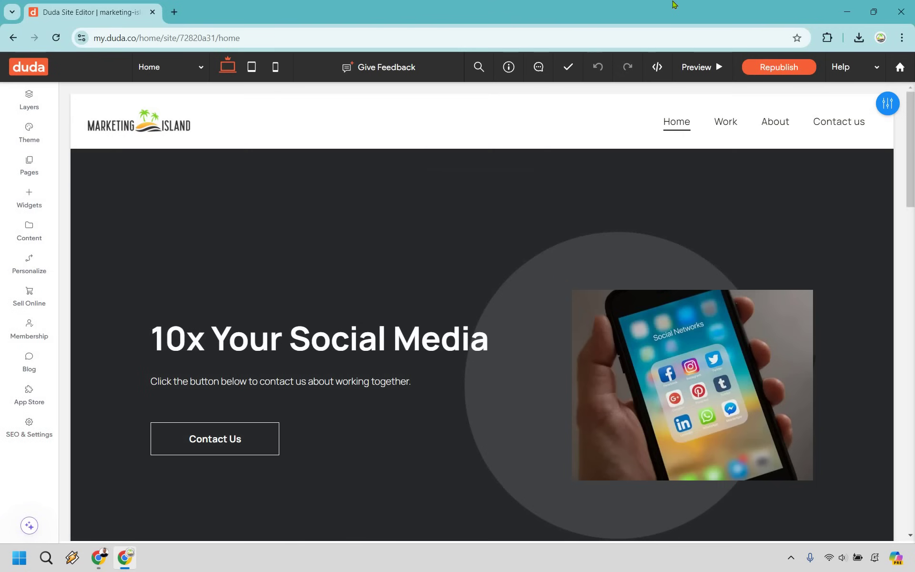